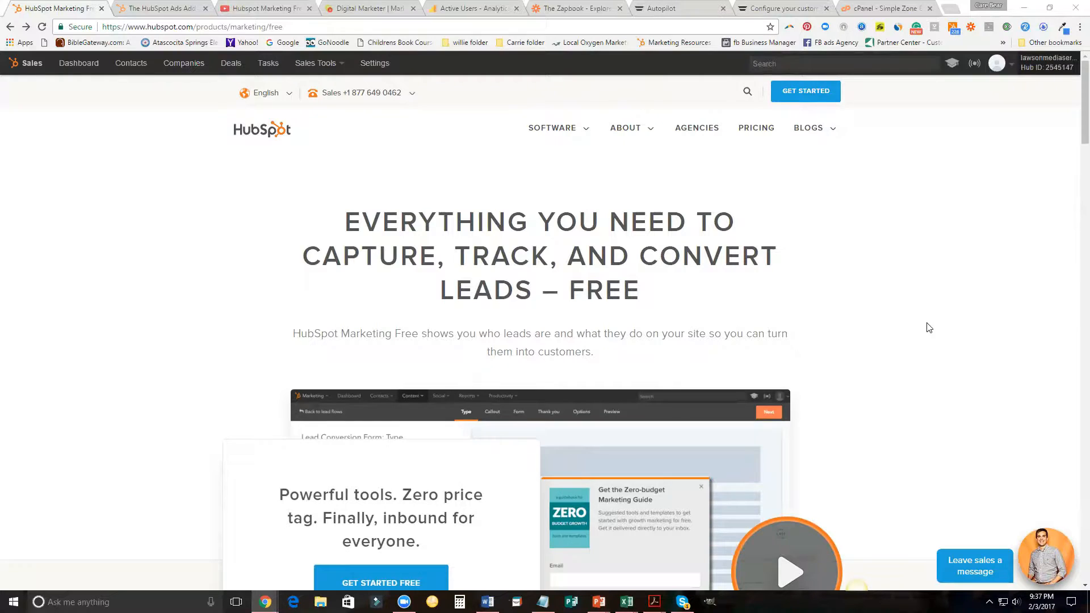
- Open the Gmail inbox in a new browser tab
scroll(929, 327, "down", 1)
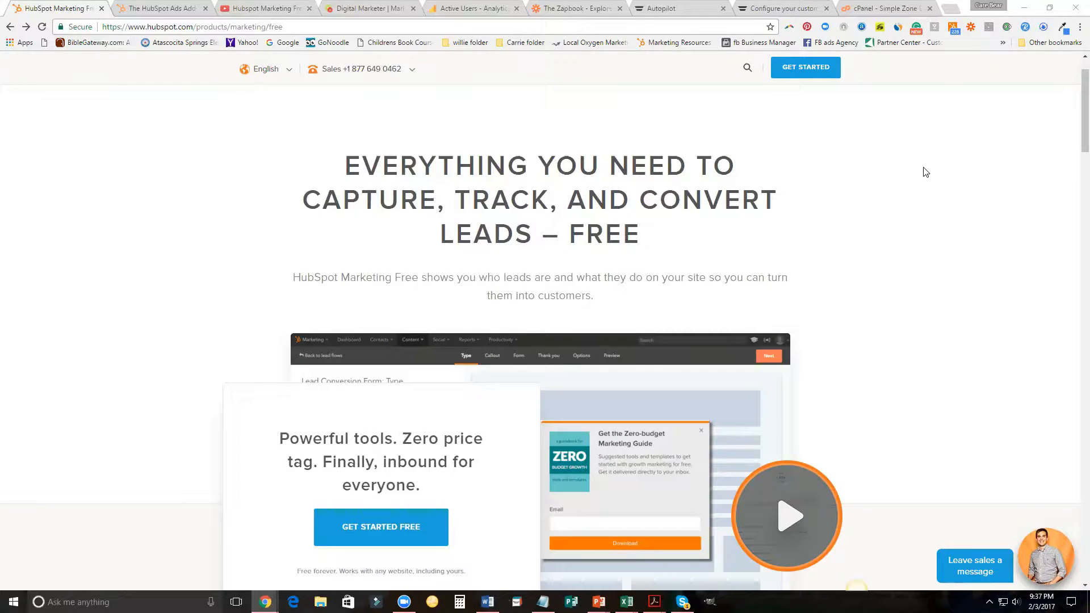
left_click(954, 12)
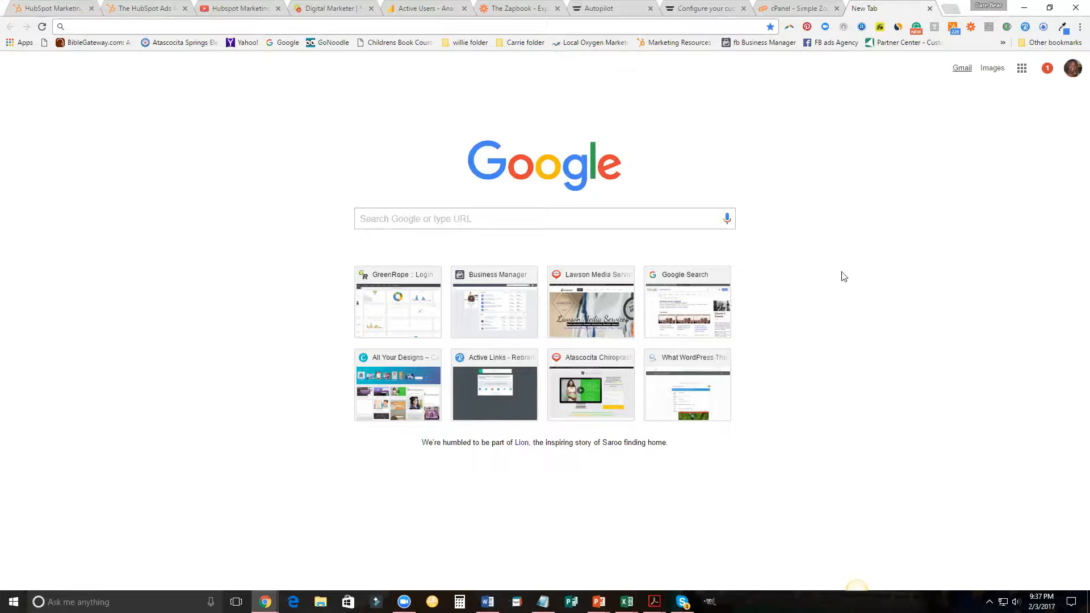
left_click(962, 70)
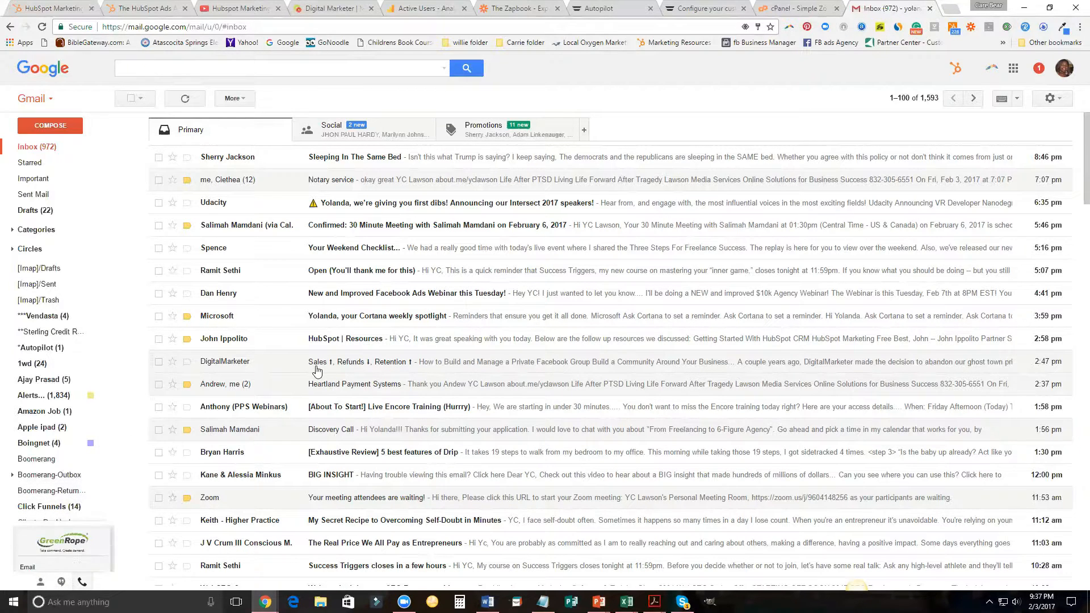
- Open an enlarged new email message to examine its Log in CRM option, and close the message without sending it
left_click(56, 127)
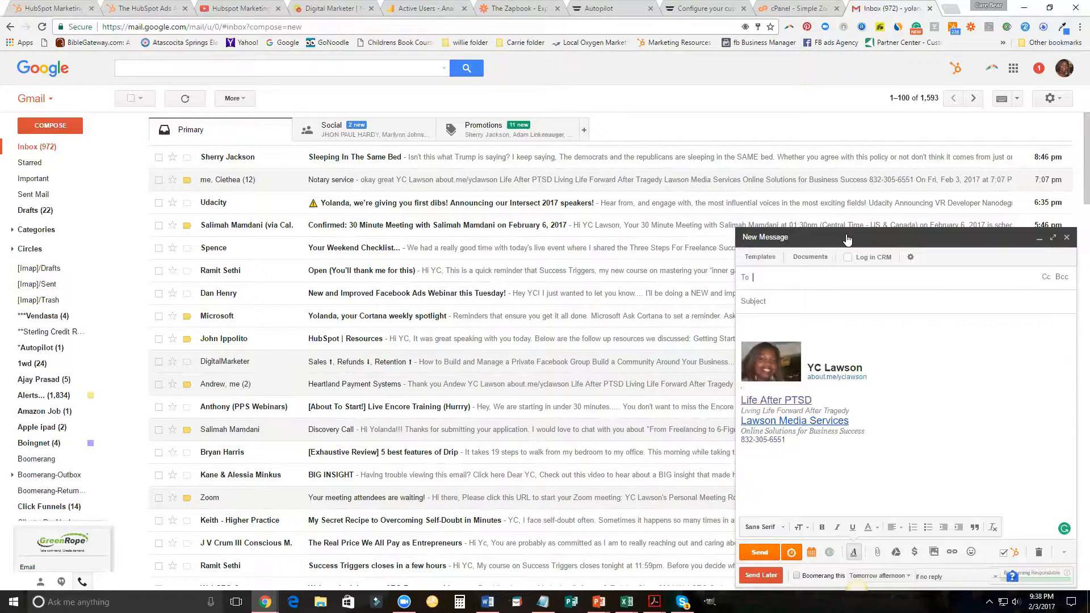
left_click(745, 239)
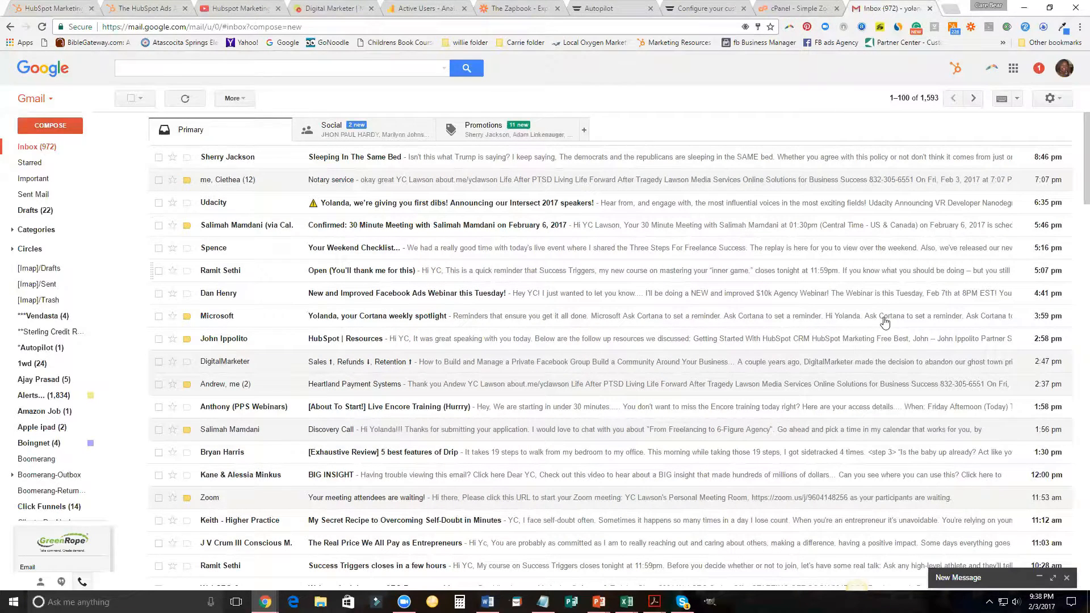
left_click(1053, 578)
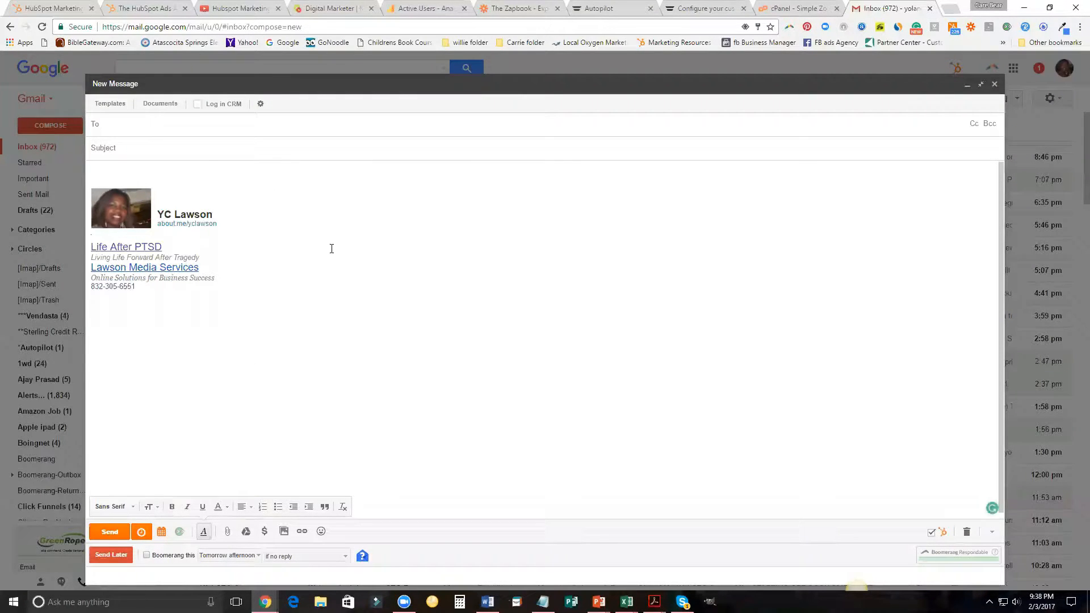
left_click(199, 106)
left_click(994, 86)
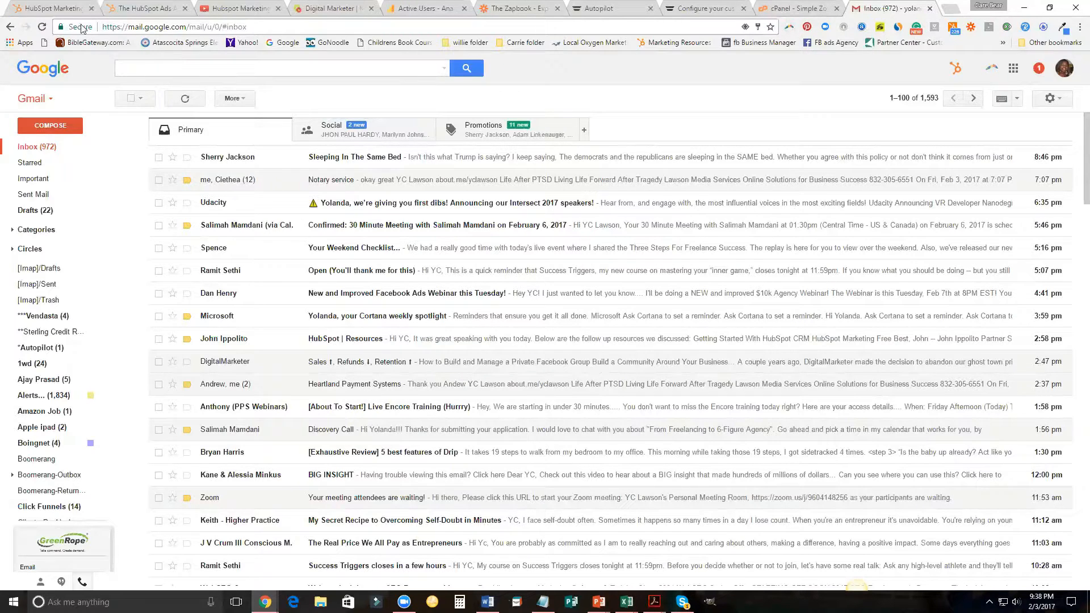
- Start the free sign-up from the HubSpot Marketing Free page, continuing with the existing user and the recommended account
left_click(55, 8)
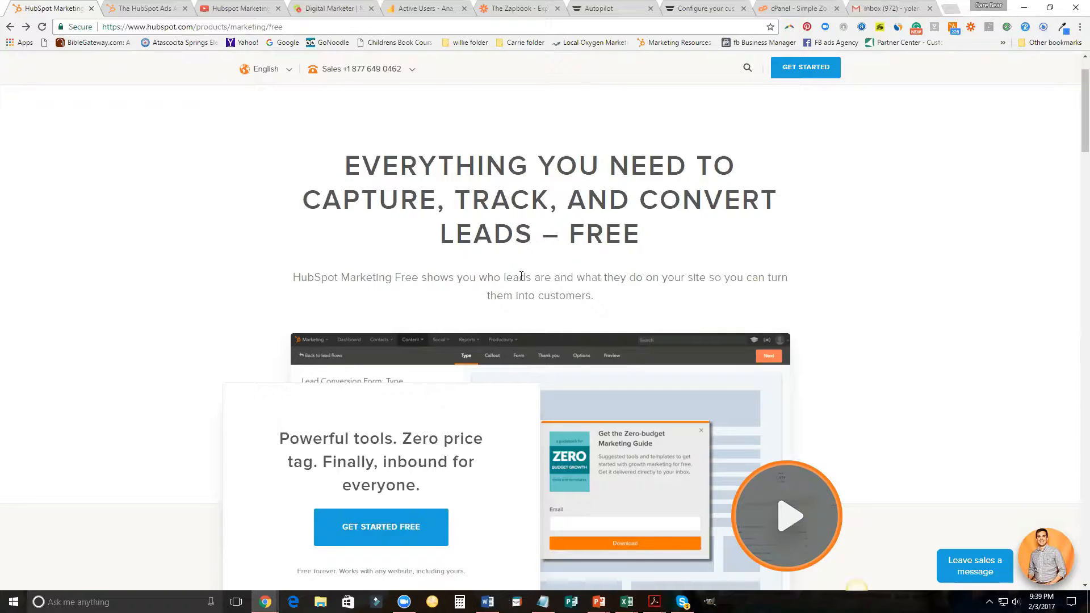
scroll(900, 296, "down", 3)
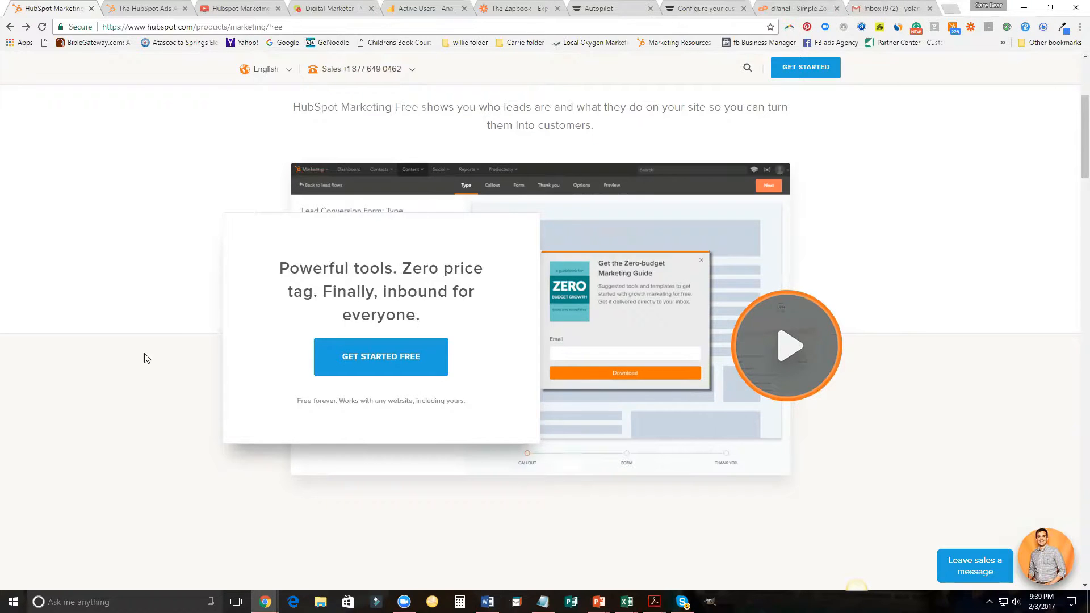
scroll(130, 359, "down", 10)
scroll(131, 360, "down", 14)
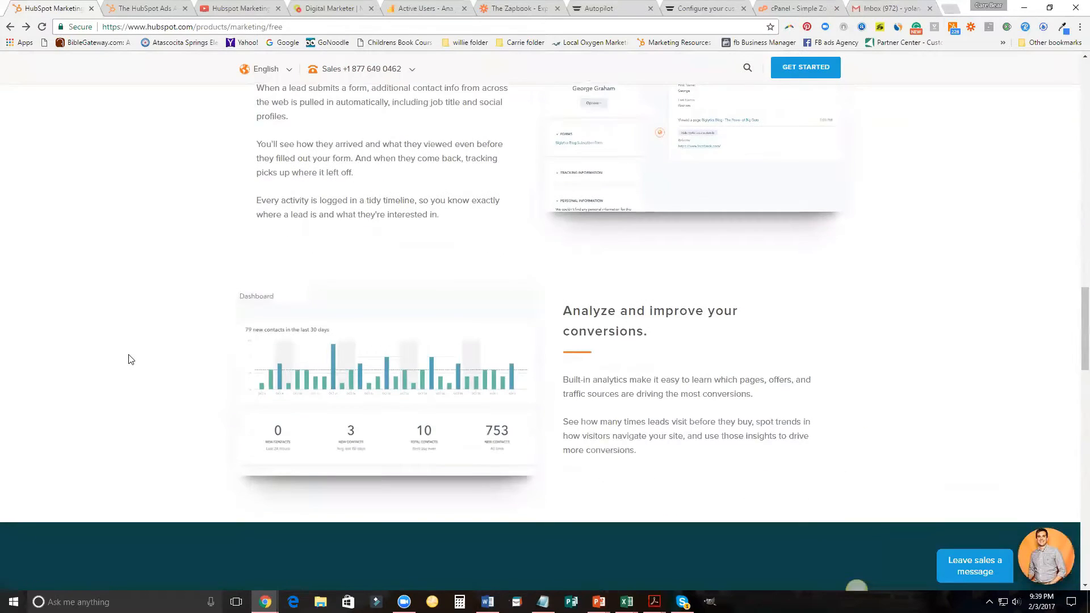
scroll(131, 360, "down", 13)
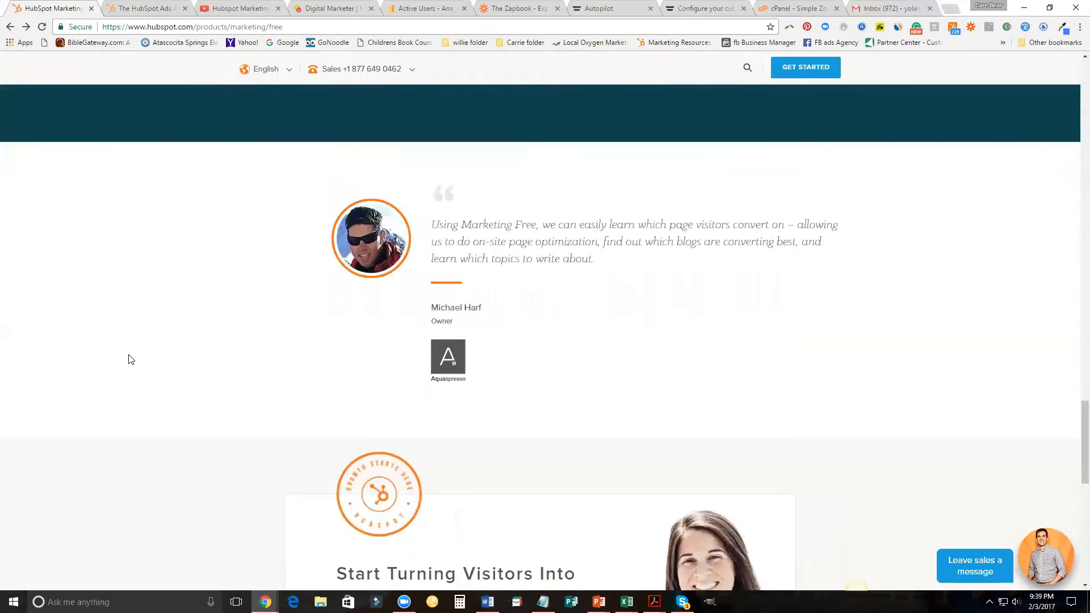
scroll(131, 360, "down", 5)
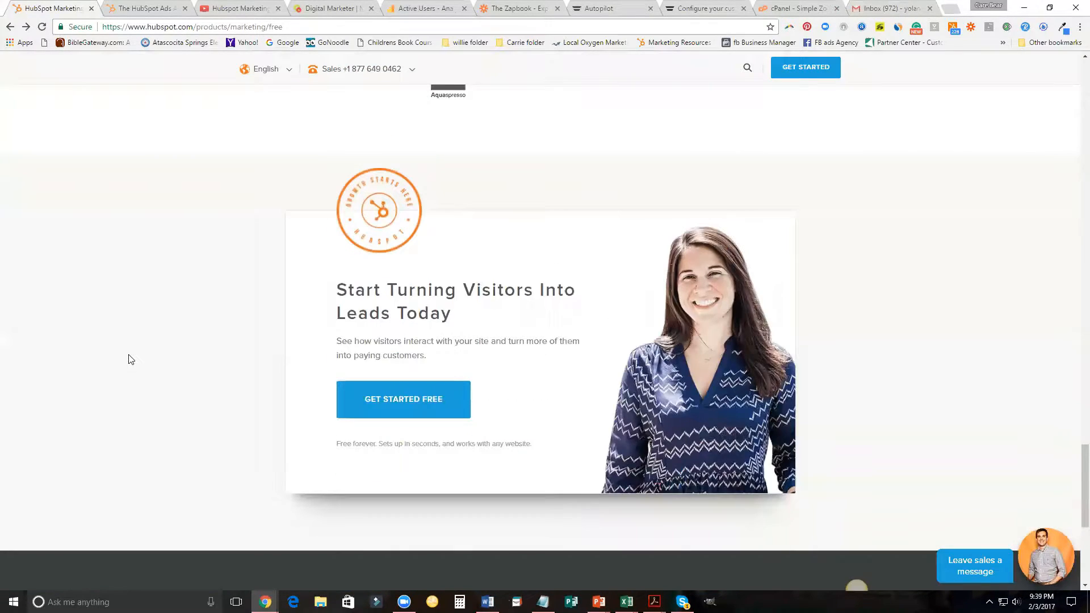
left_click(404, 405)
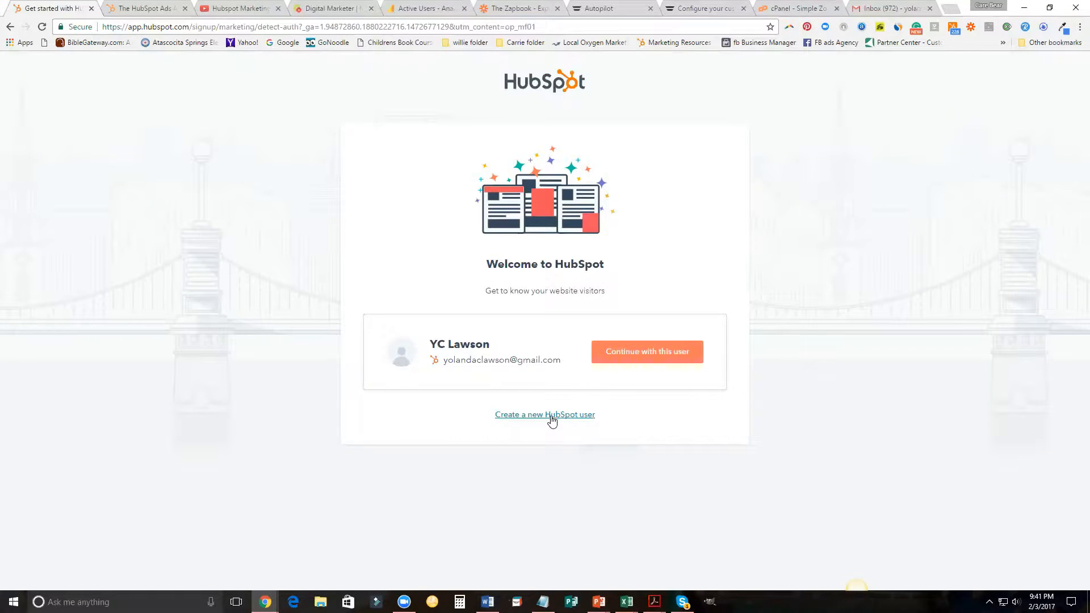
left_click(655, 355)
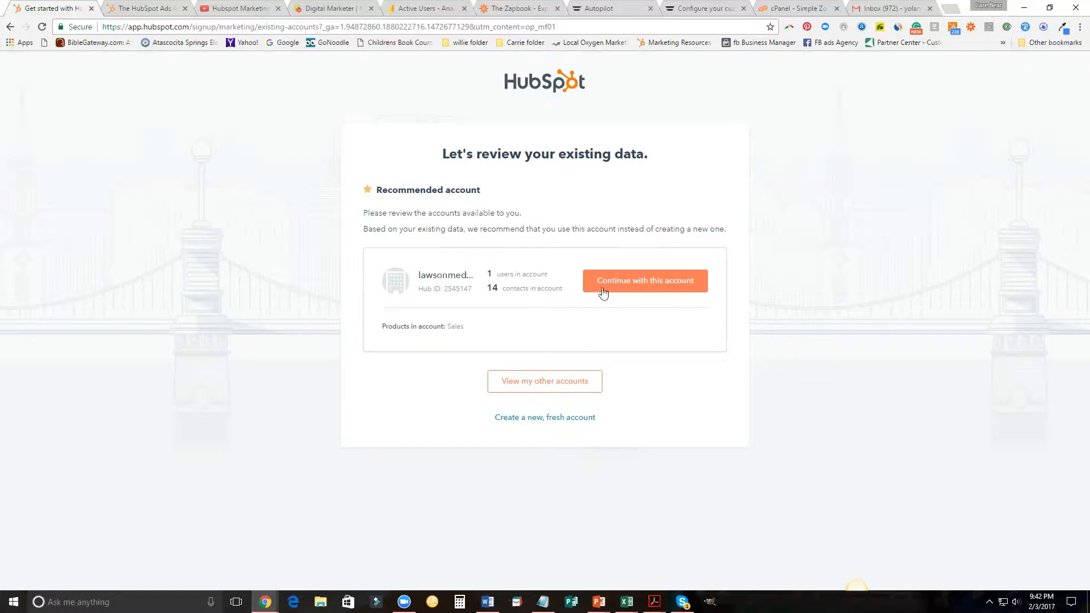
left_click(657, 284)
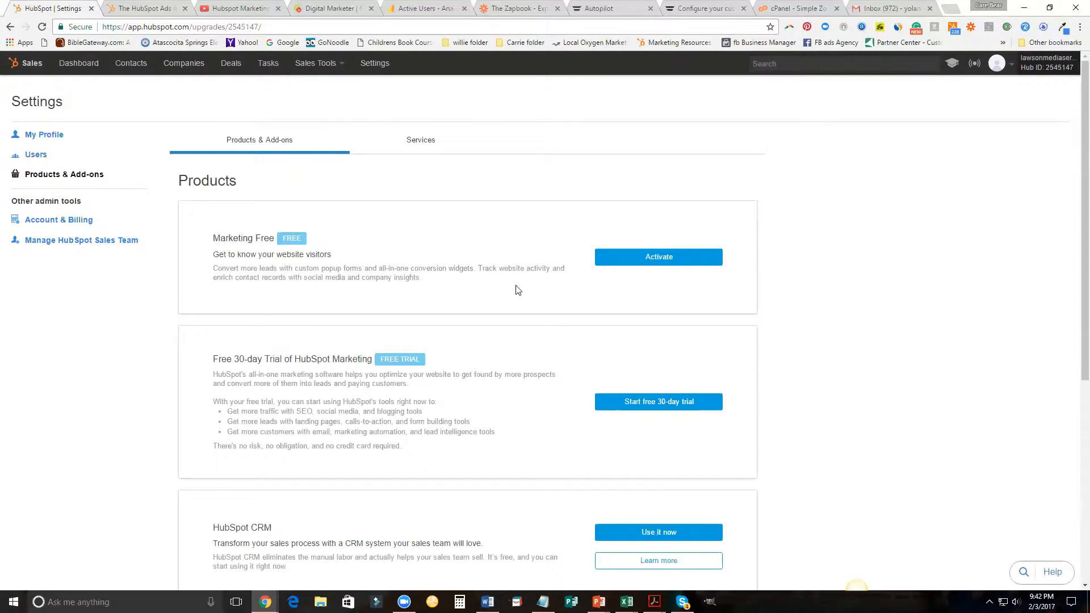
- Activate the Marketing Free product for the HubSpot account
left_click(664, 261)
left_click(656, 266)
scroll(818, 353, "down", 1)
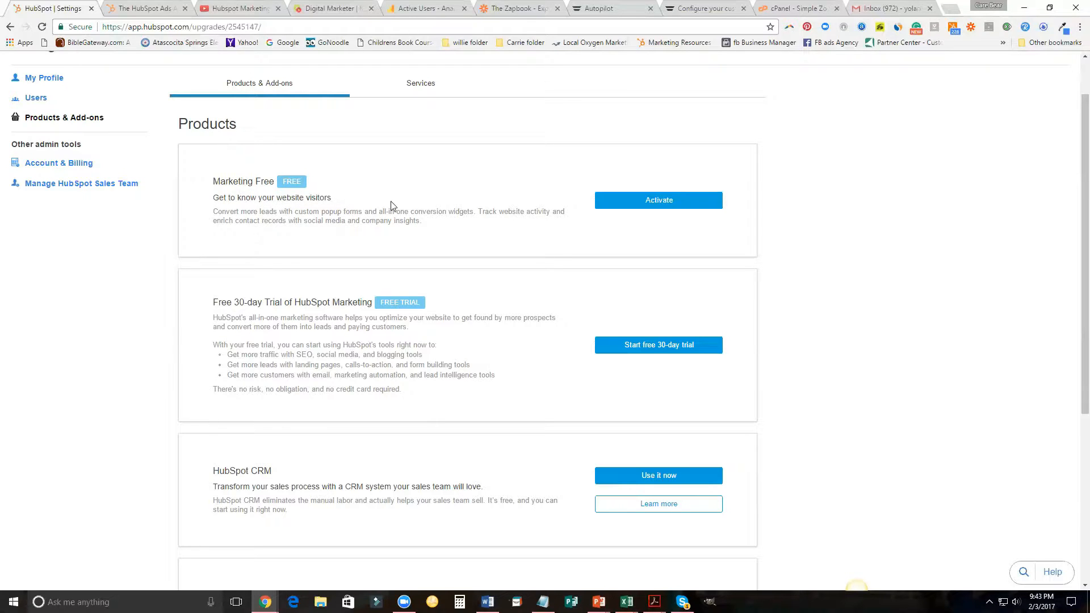
left_click(675, 202)
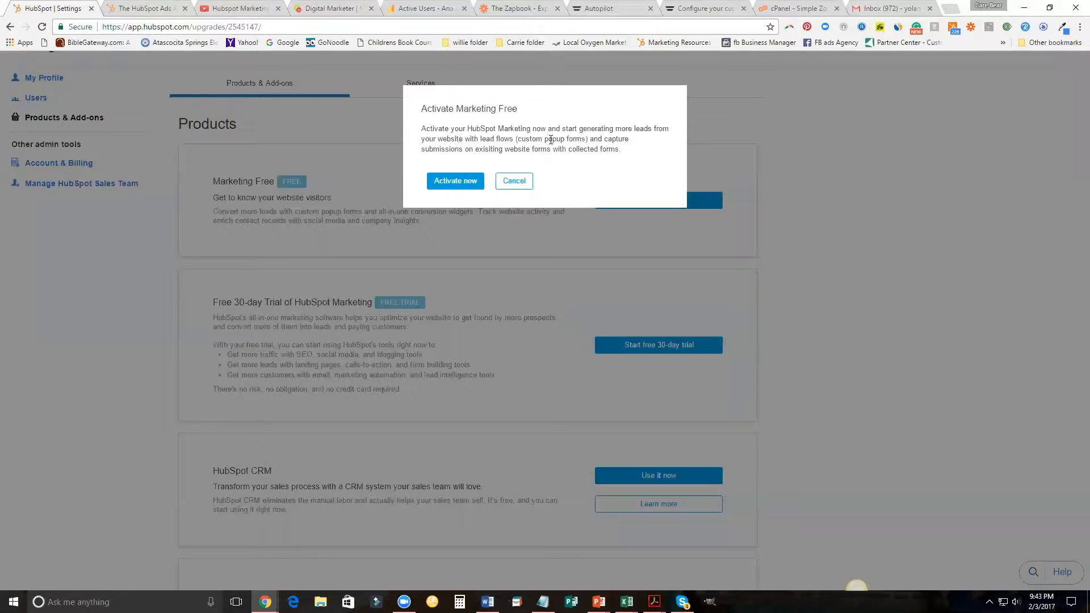
left_click(454, 180)
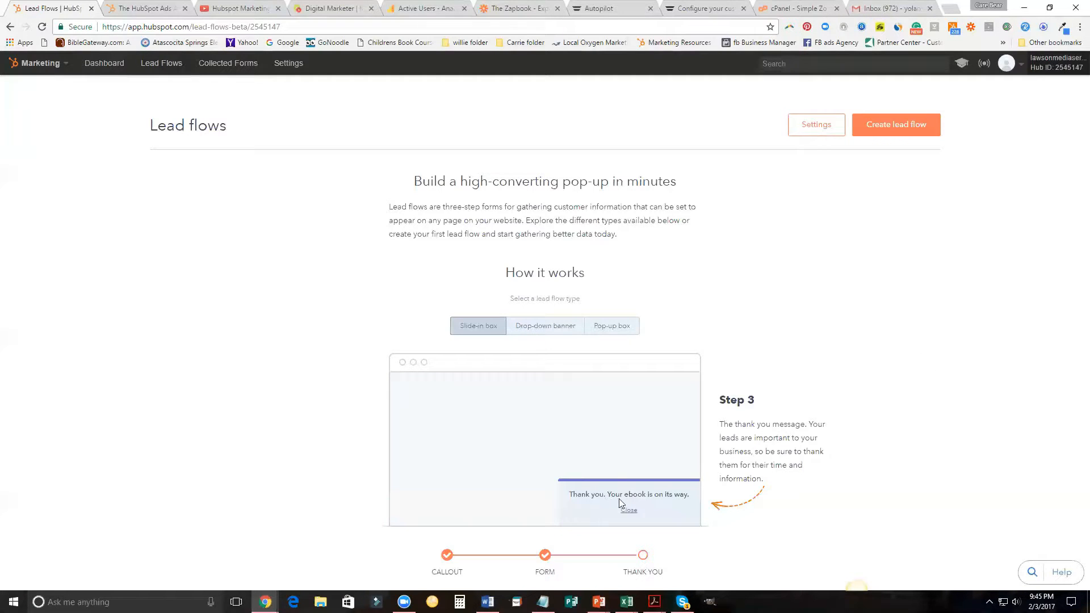
- Create a new lead flow with the Dropdown banner type and continue to its callout settings
left_click(879, 129)
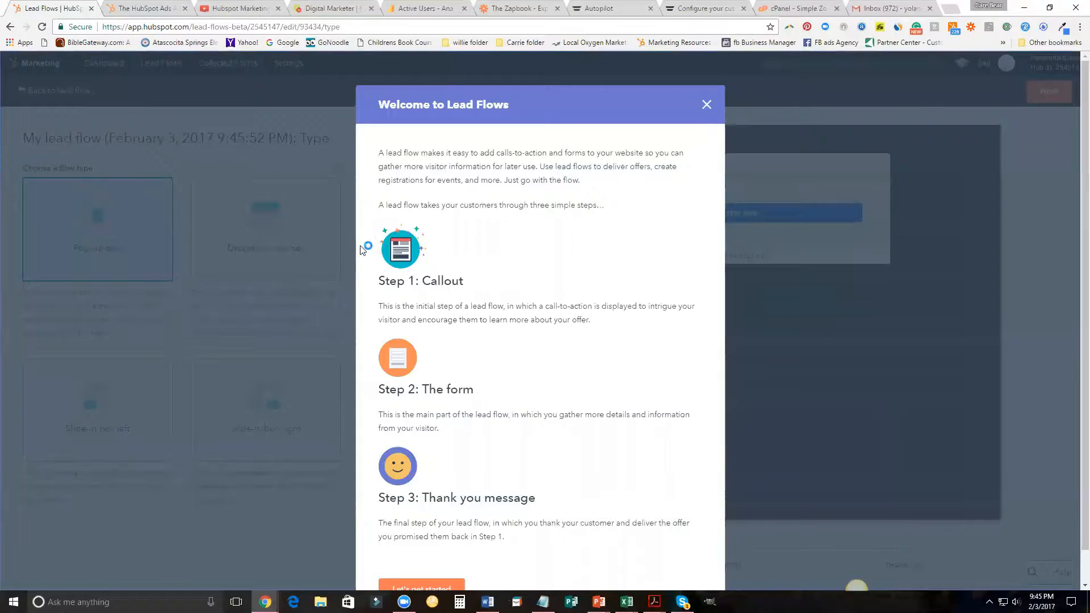
scroll(494, 306, "down", 1)
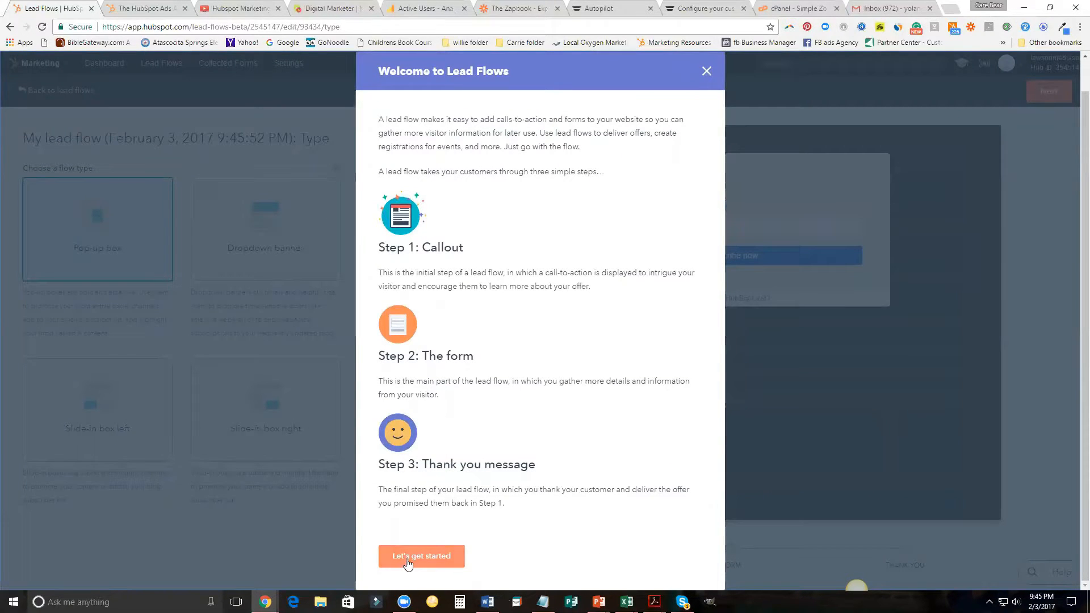
left_click(432, 555)
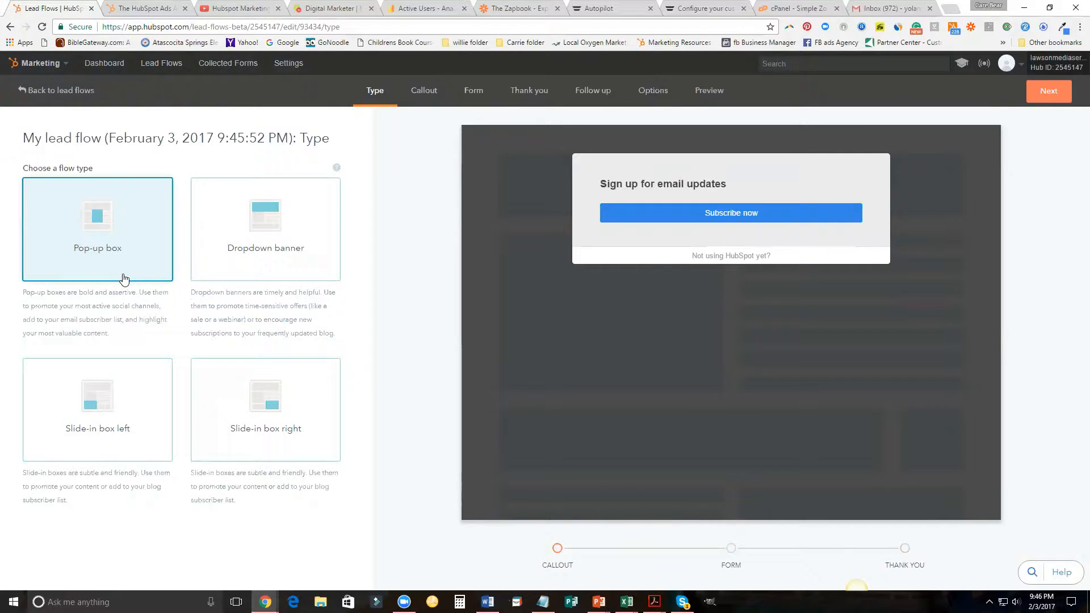
left_click(270, 226)
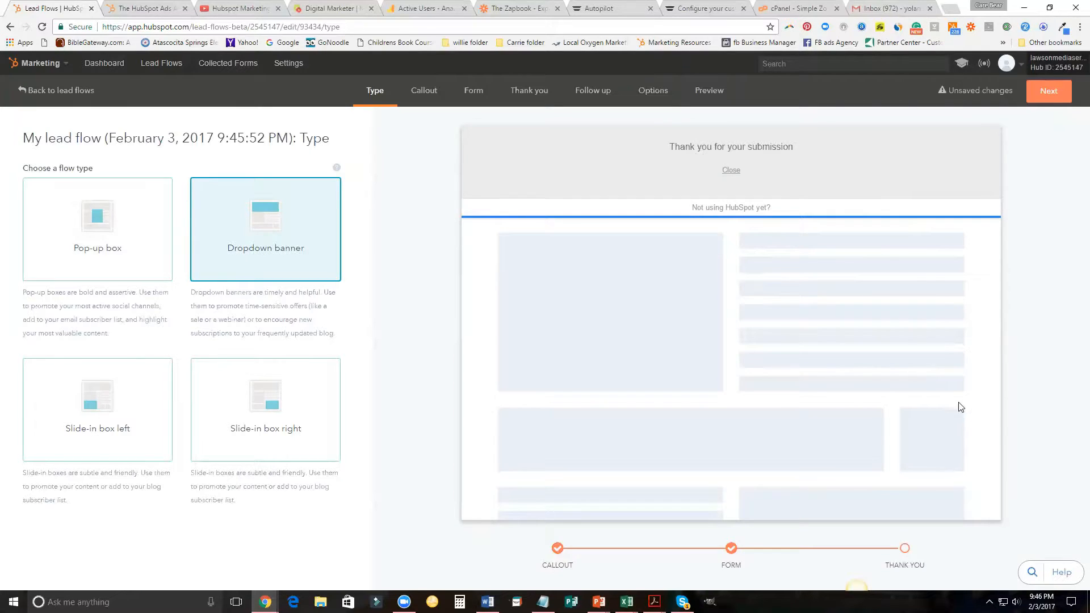
left_click(1048, 93)
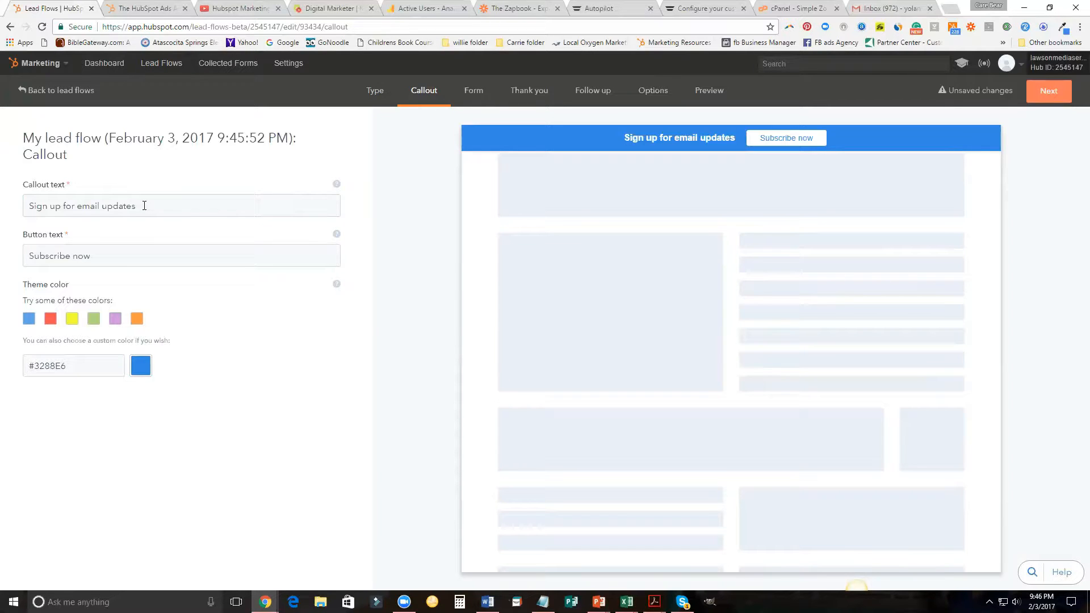
- Set the callout text to "Sign up for our weekly newsletter for marketing tips to help build and grow your practice!"
left_click_drag(144, 206, 78, 208)
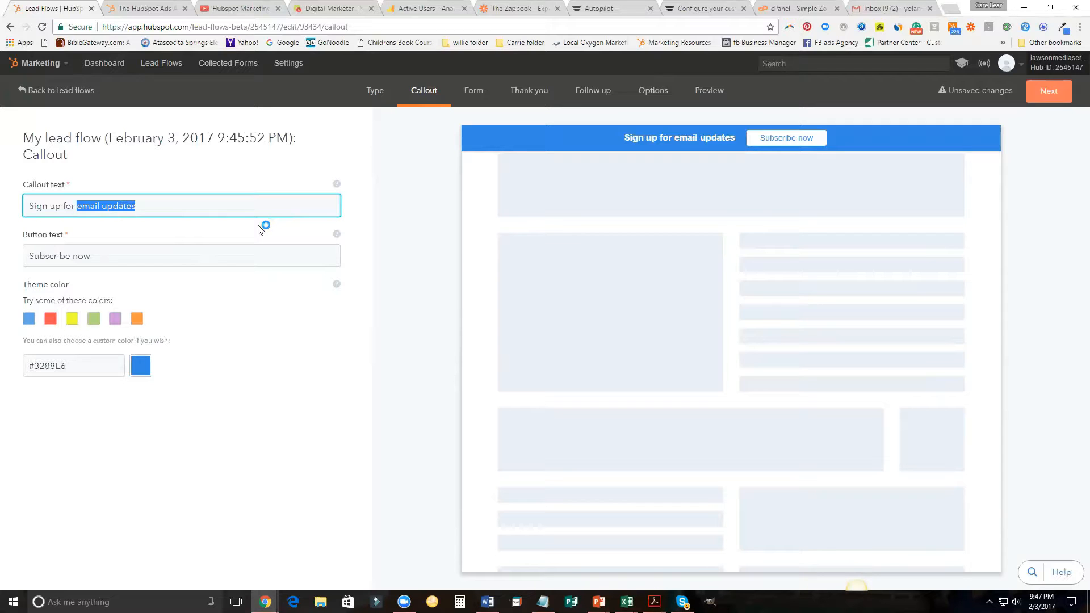
type("ou")
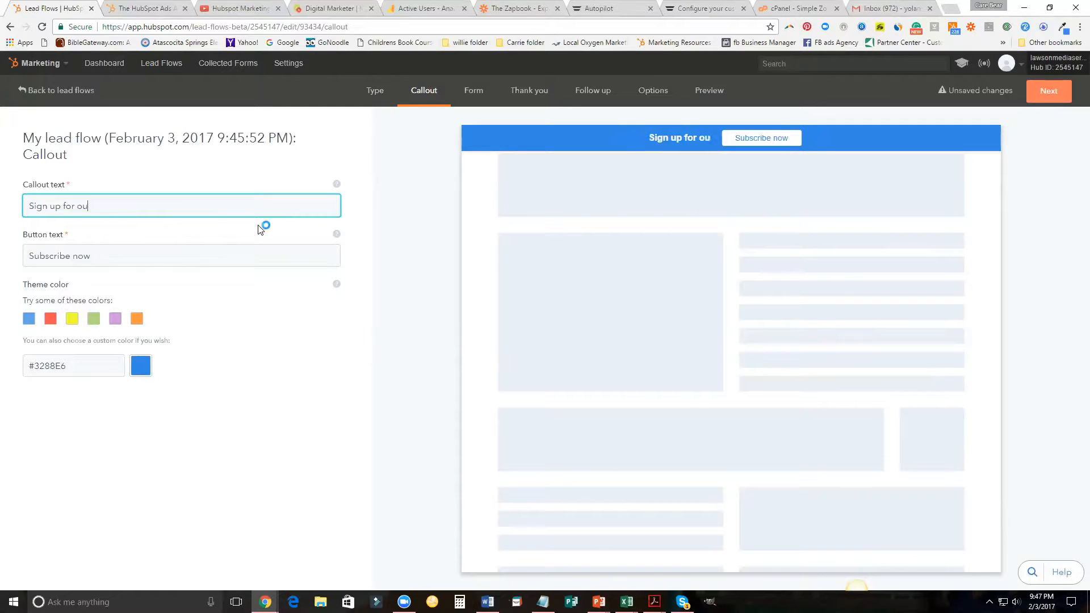
type("r weekly ")
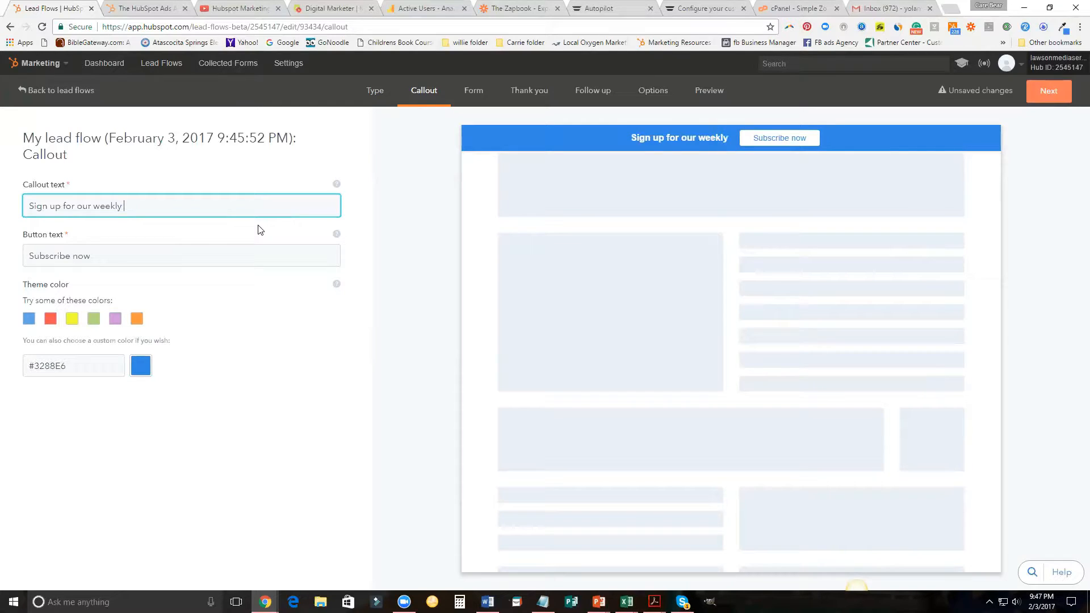
type("news!et")
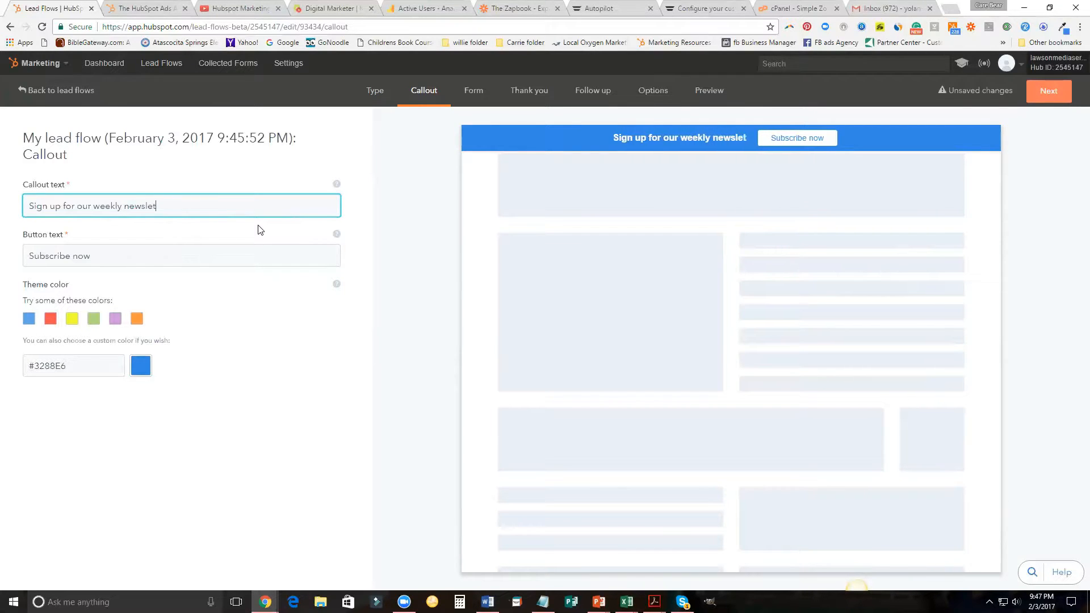
type("ter for")
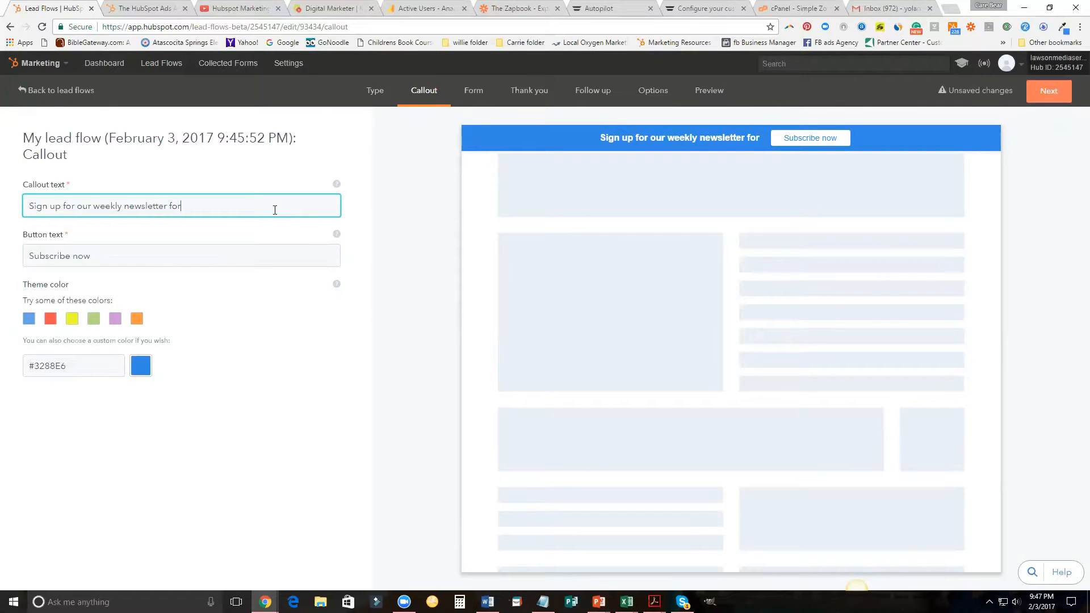
type("marketing ")
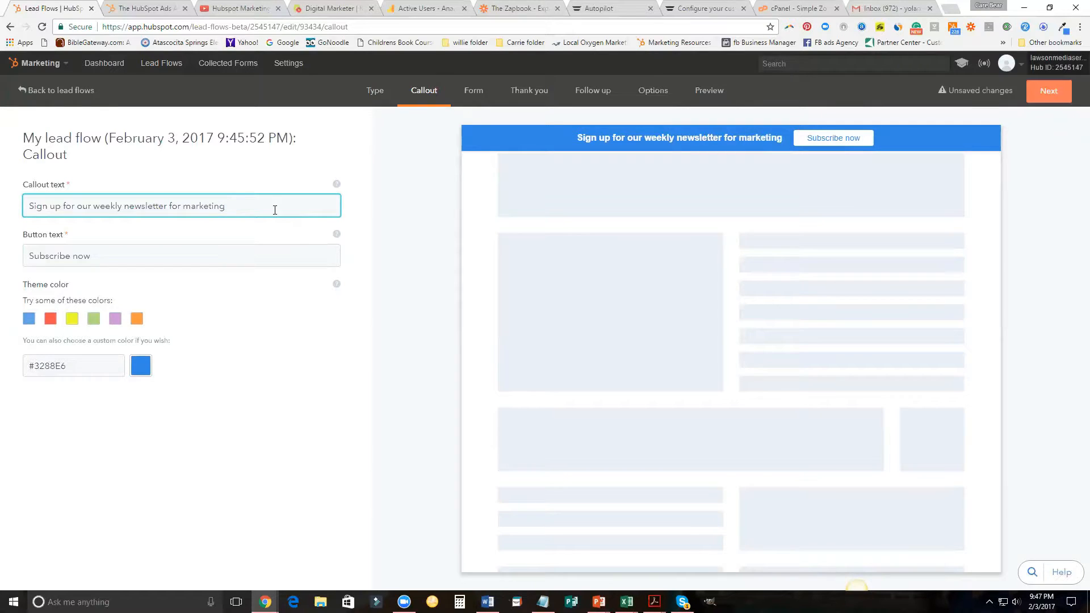
type("t")
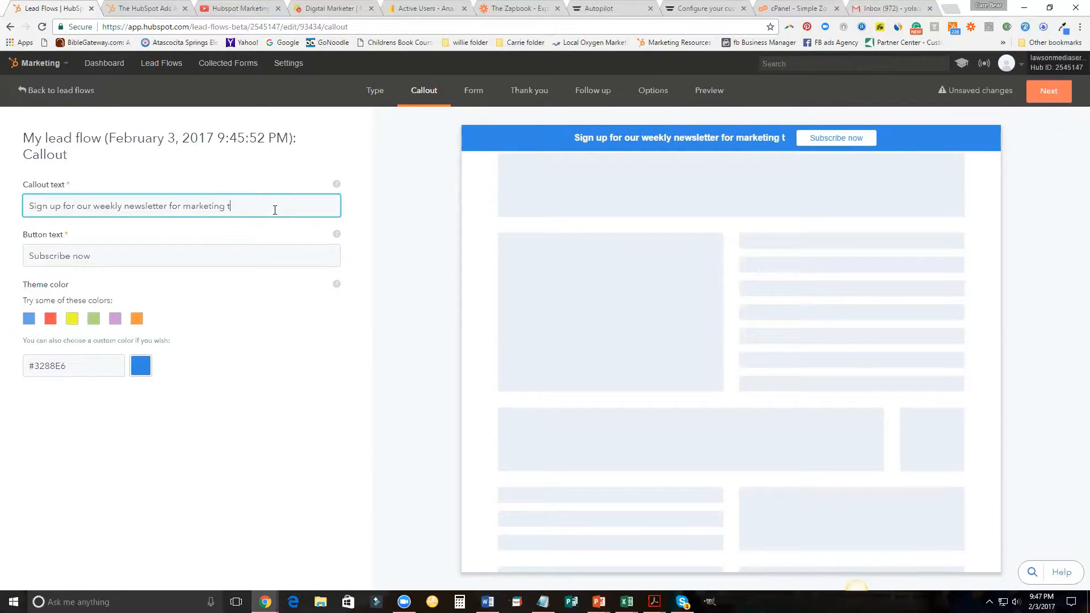
type("ips to h")
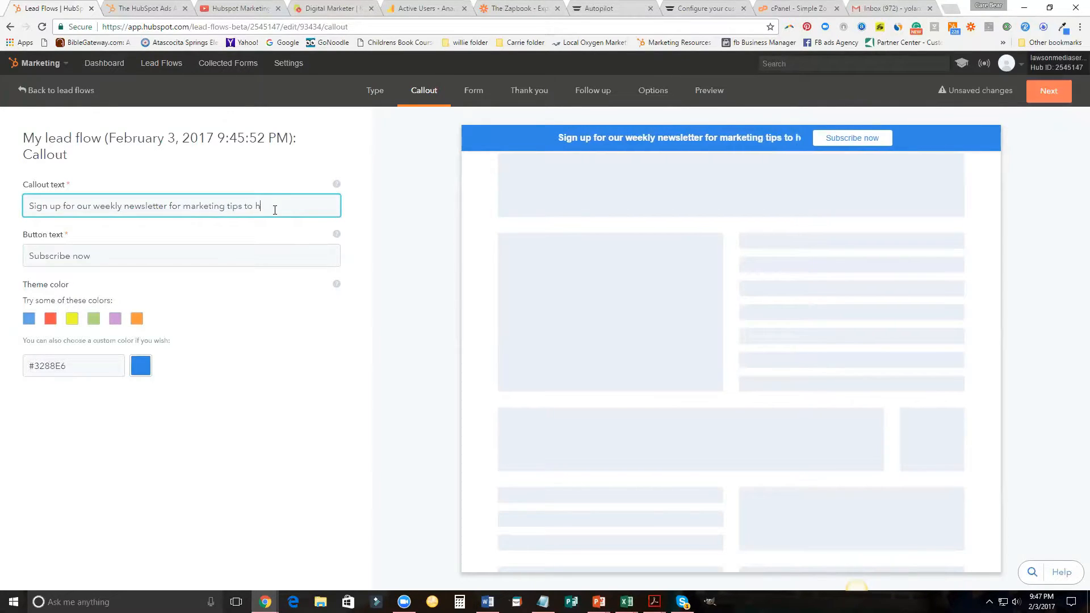
type("elp buil")
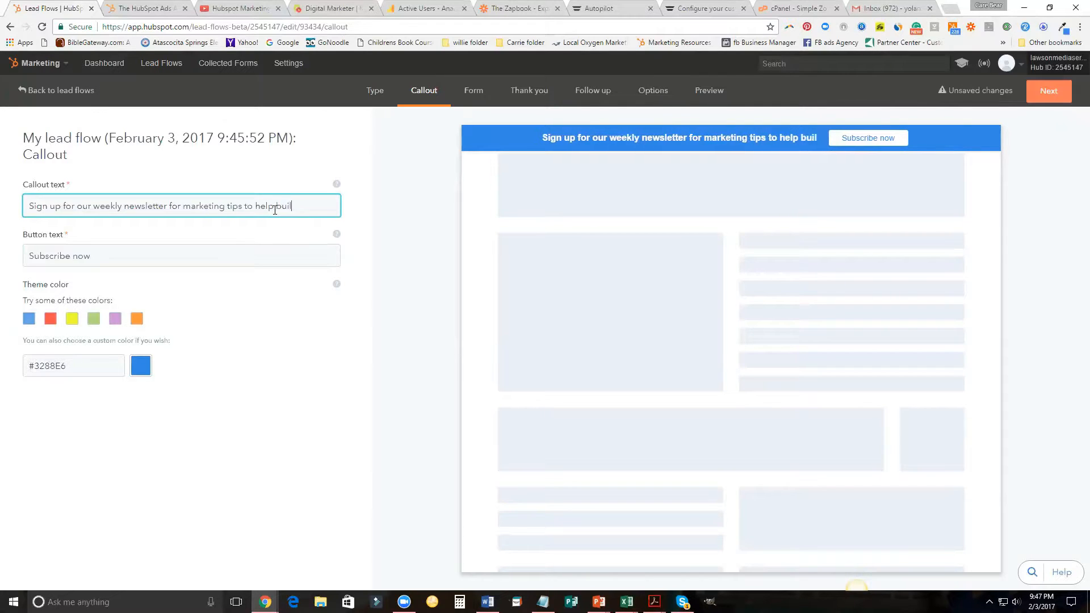
type("d and grow ")
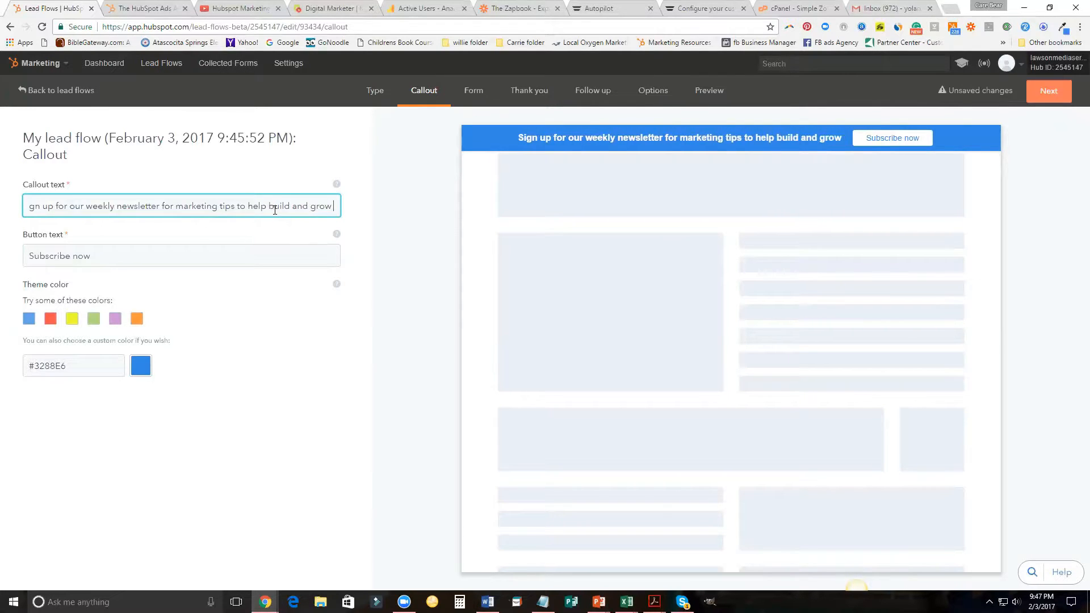
type("your practice")
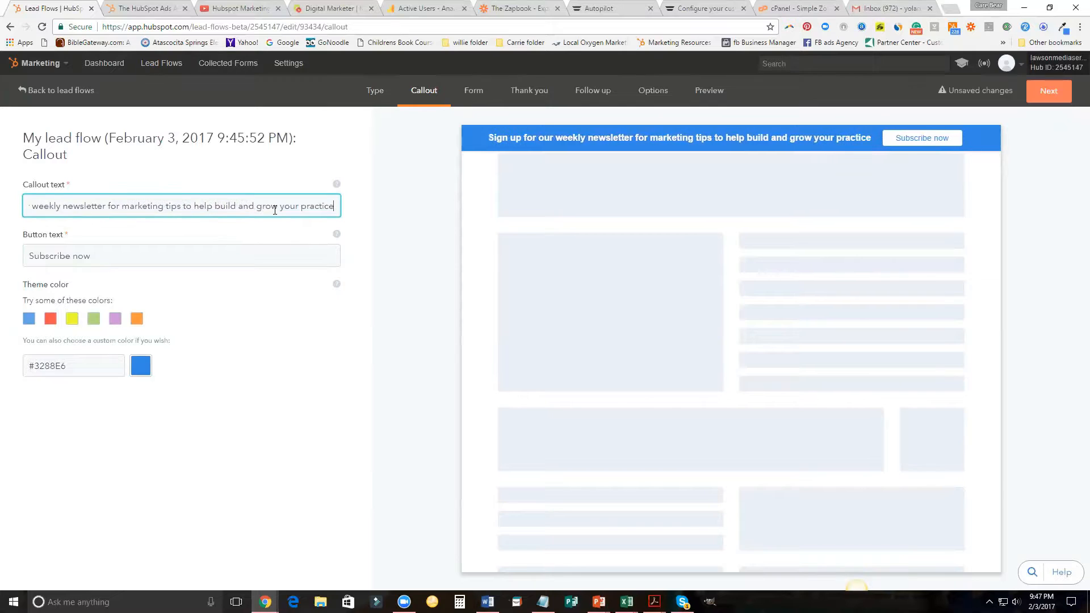
type("!")
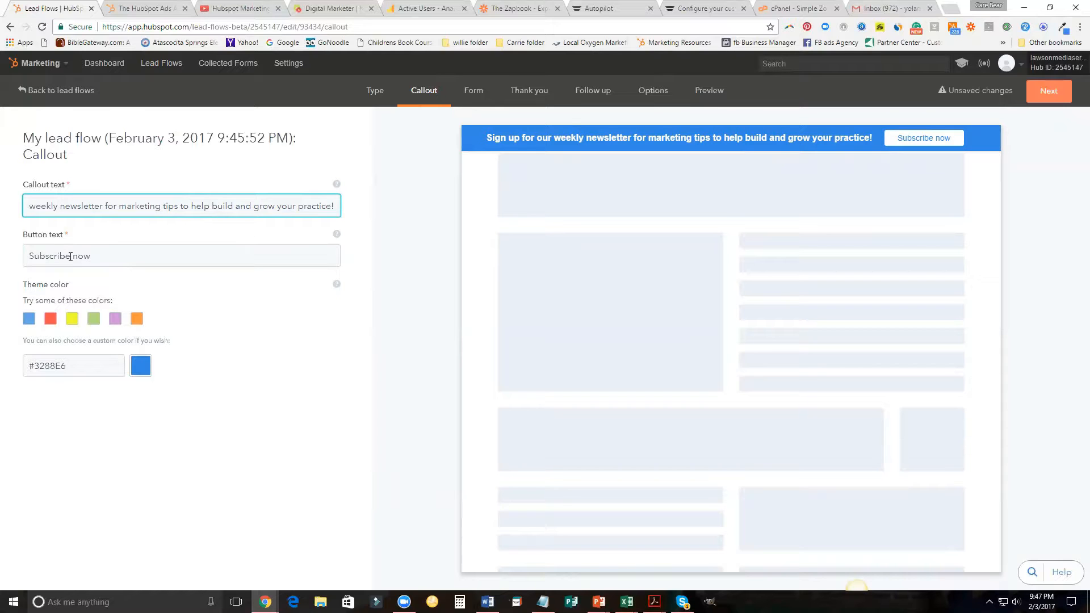
- Replace the callout's button text with "Yes, I Need Marketing Tips!"
left_click(90, 256)
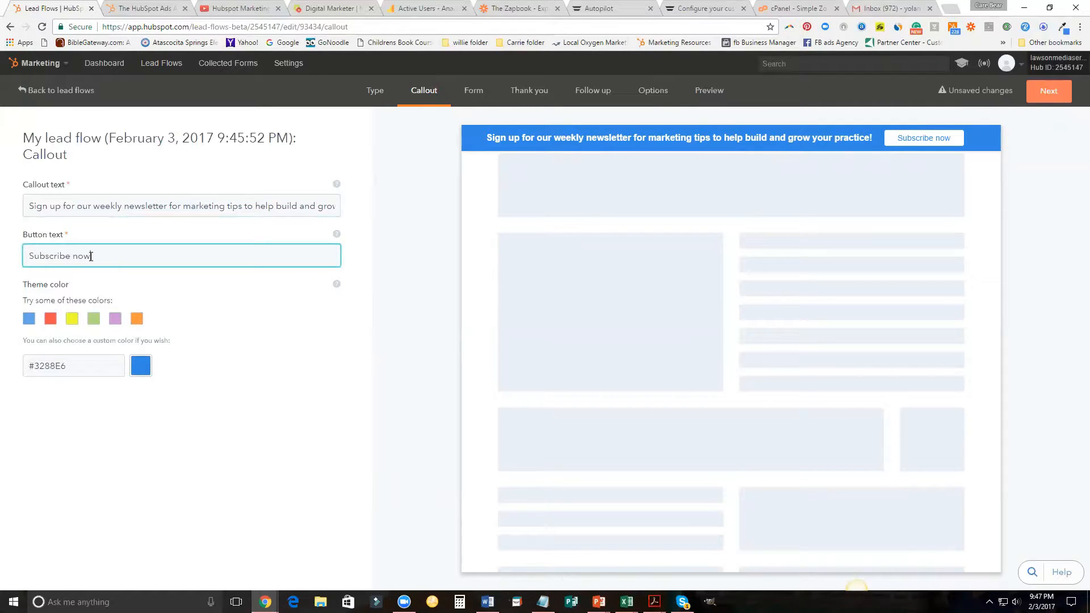
left_click_drag(91, 257, 27, 258)
type("Yes")
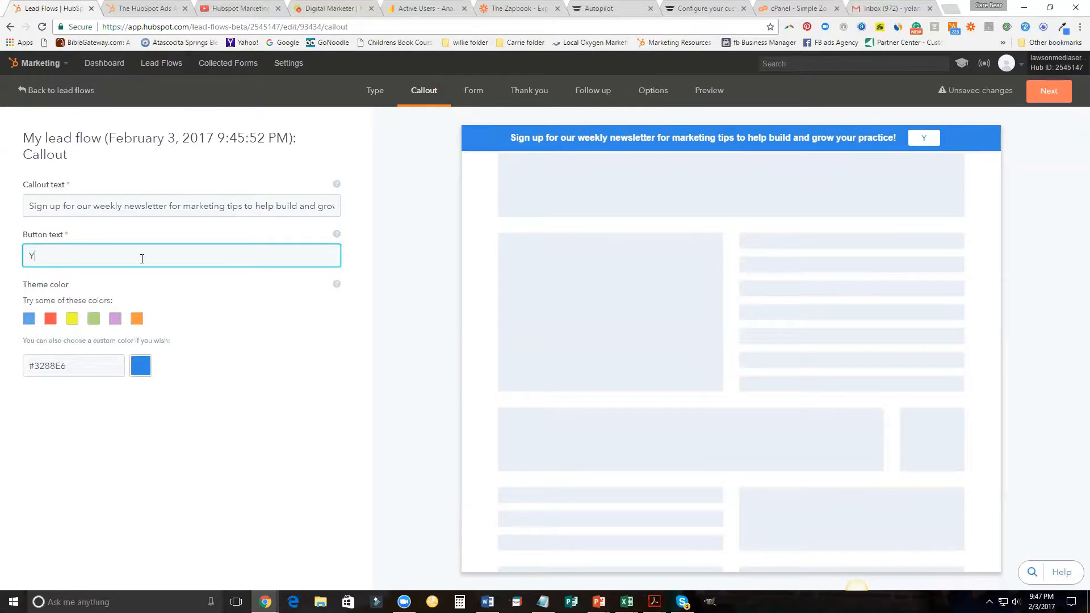
key("BackSpace")
key("BackSpace")
key("BackSpace")
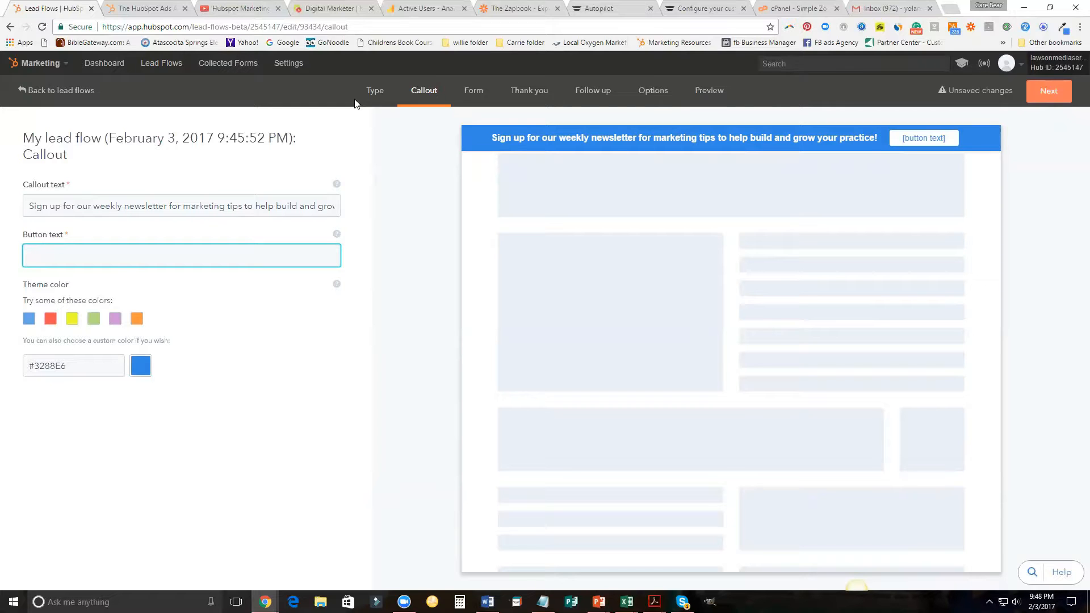
type("Yes")
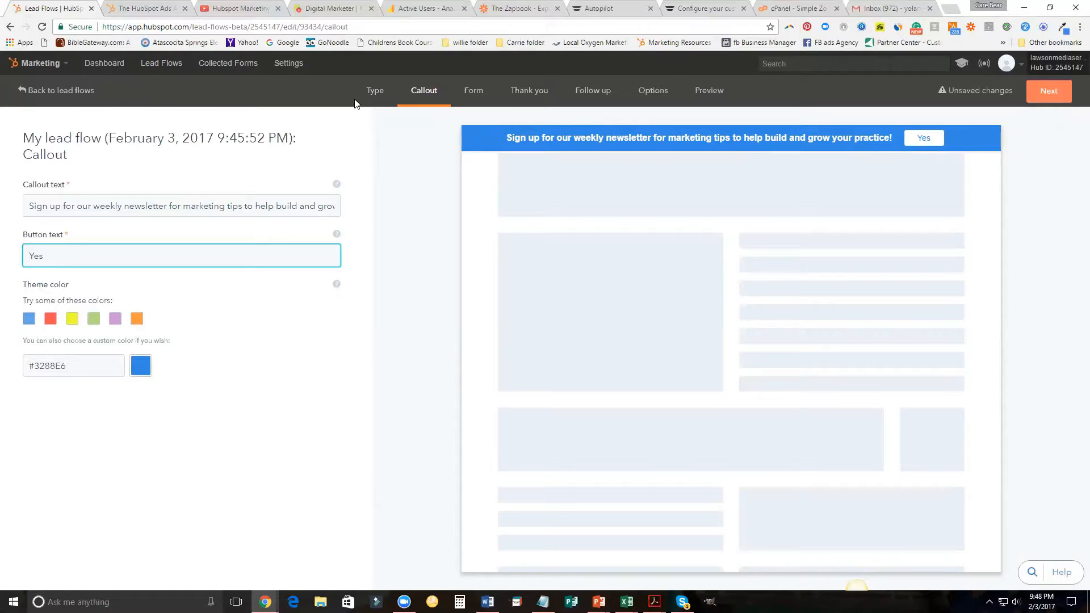
type(",")
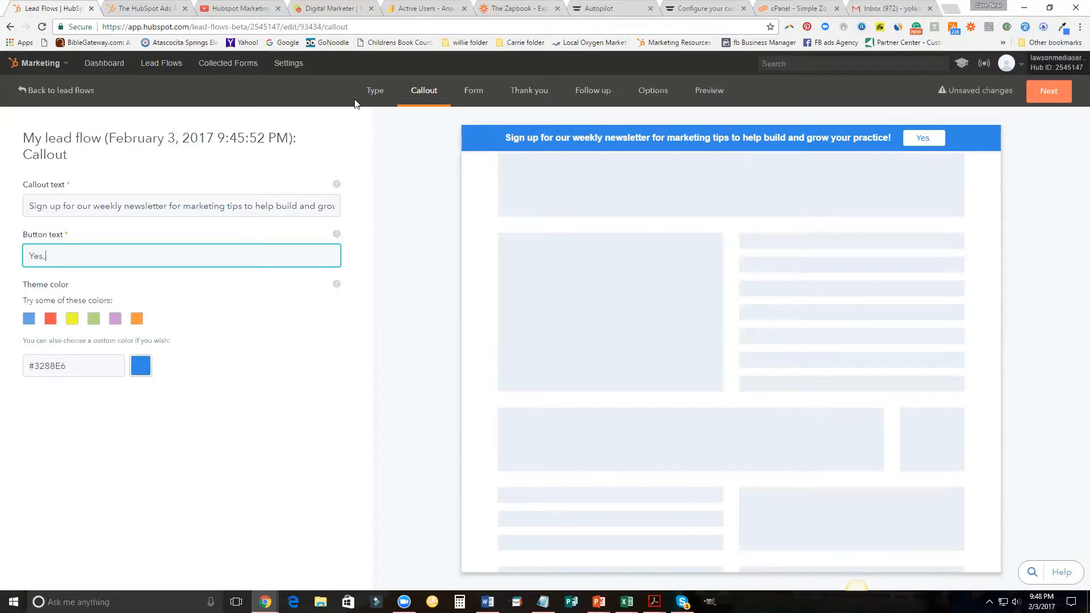
type(" I Need")
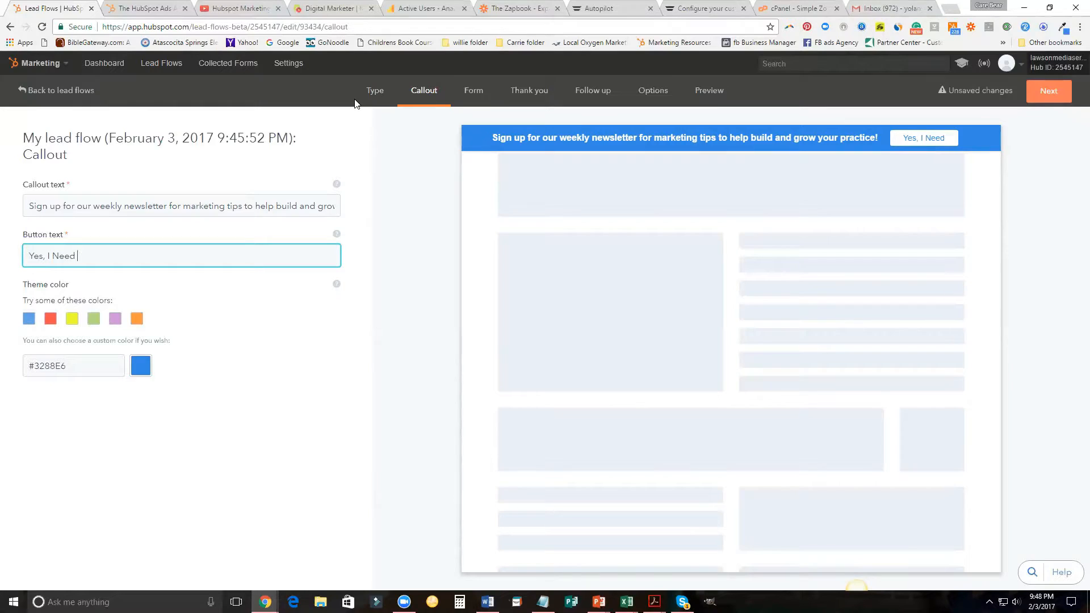
type(" Mark")
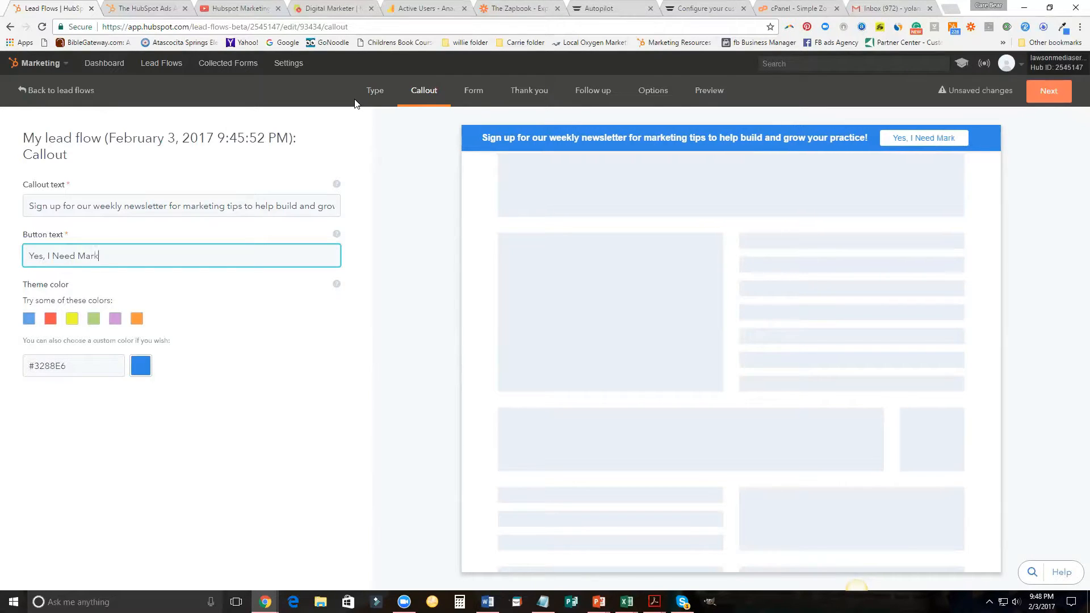
type("eting Tips")
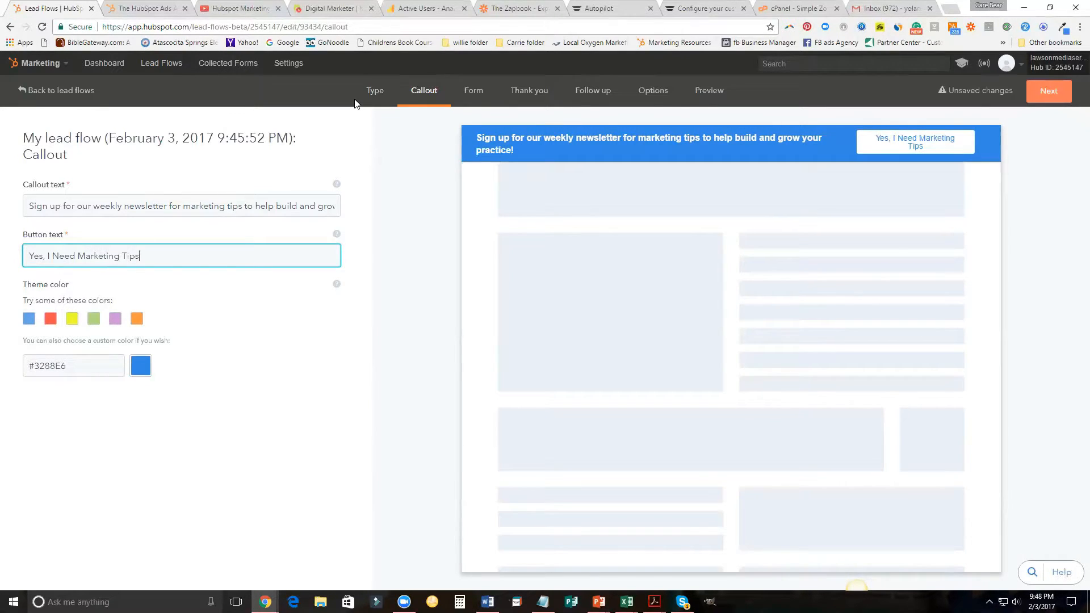
type("!")
- Reword the callout's button text to "Yes, FREE Marketing!"
key("BackSpace")
key("BackSpace")
key("BackSpace")
key("BackSpace")
key("BackSpace")
left_click(78, 256)
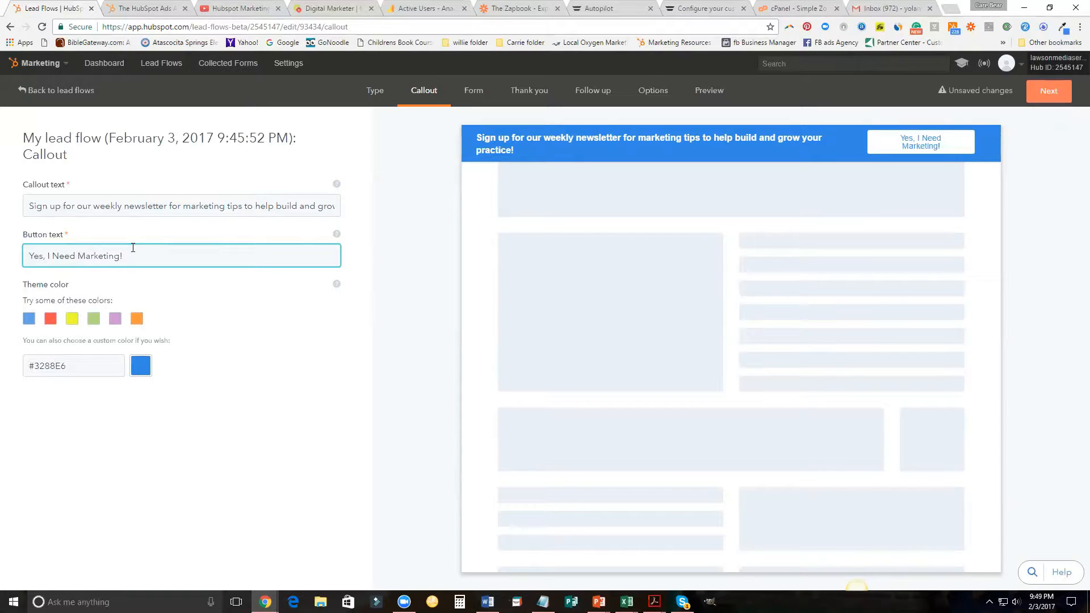
type("FREE")
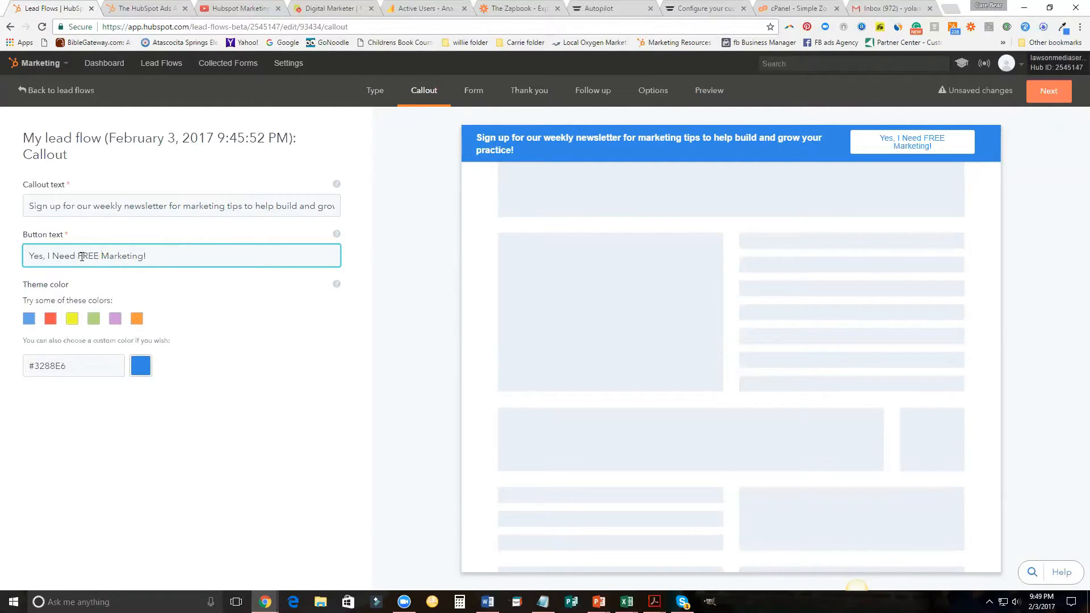
left_click_drag(78, 255, 48, 255)
key("BackSpace")
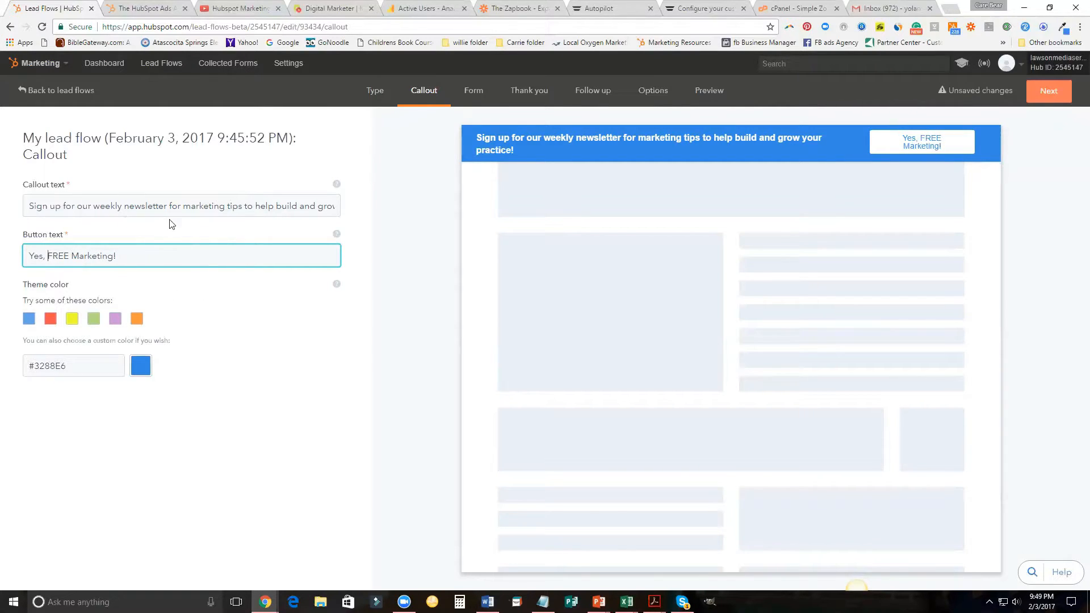
- Edit the callout text by adding "FREE" before "marketing tips" and removing "weekly" before "newsletter"
left_click(183, 207)
type("FREE")
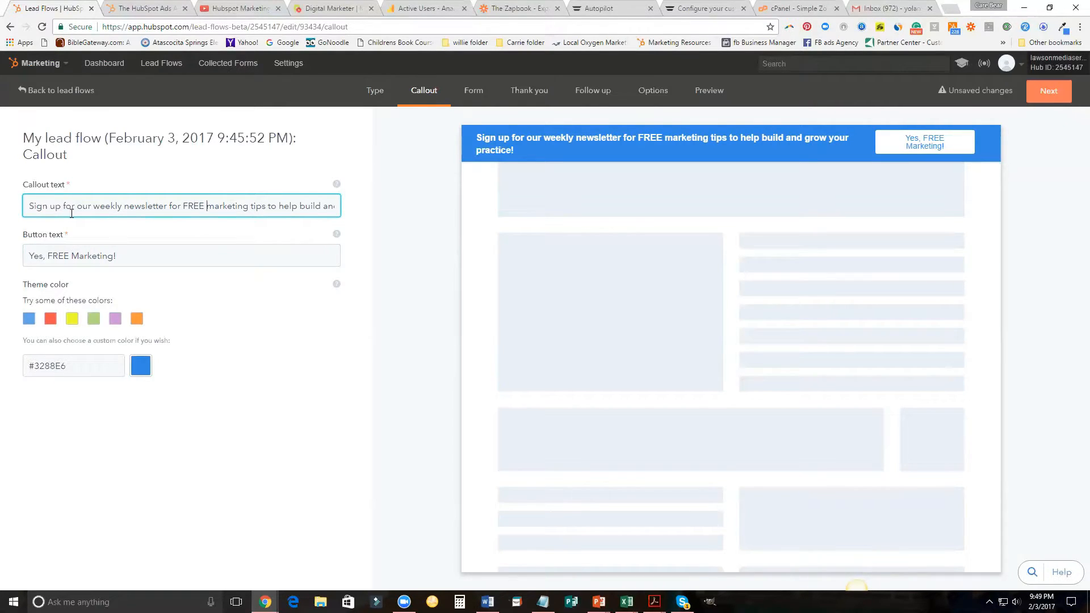
left_click(125, 208)
key("BackSpace")
key("BackSpace")
key("BackSpace")
key("BackSpace")
key("BackSpace")
key("BackSpace")
key("BackSpace")
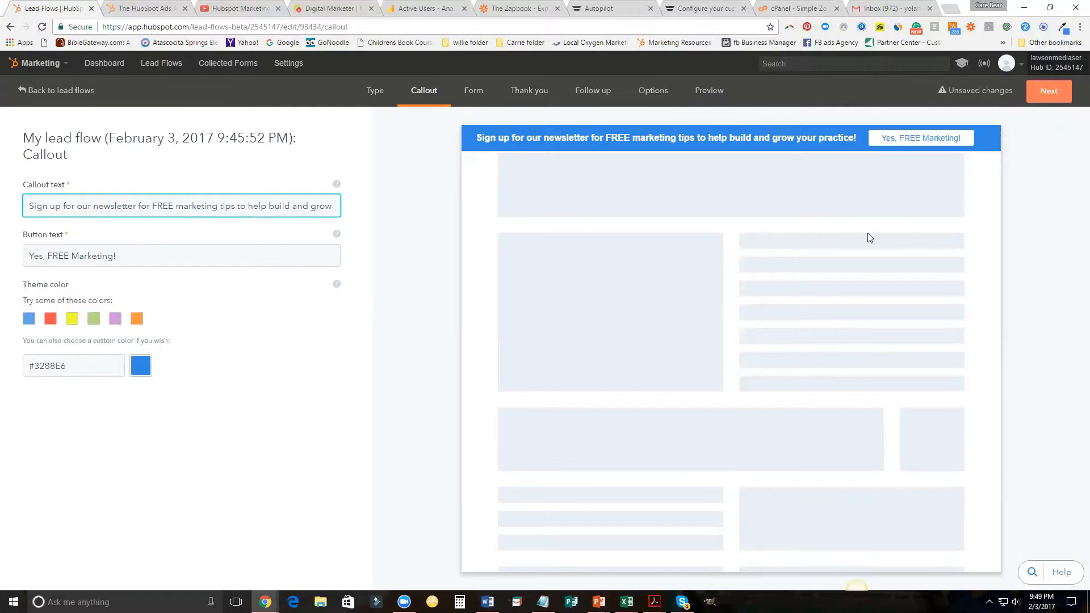
- Open lawsonmediaservices.com in a new tab, examine its home page colors and newsletter pop-up, and return to the lead flow
left_click(952, 11)
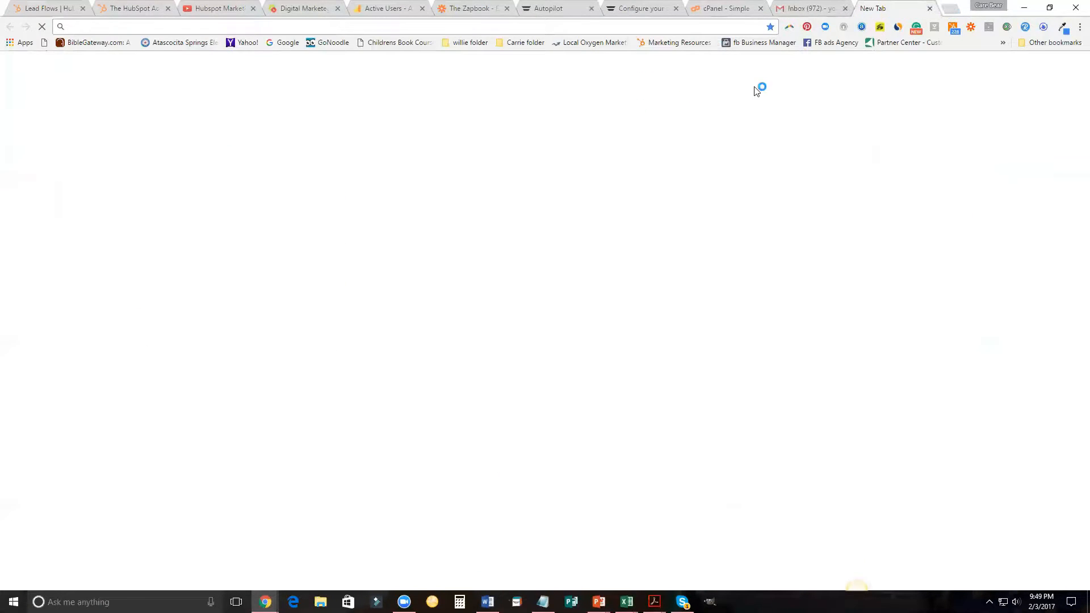
left_click(589, 303)
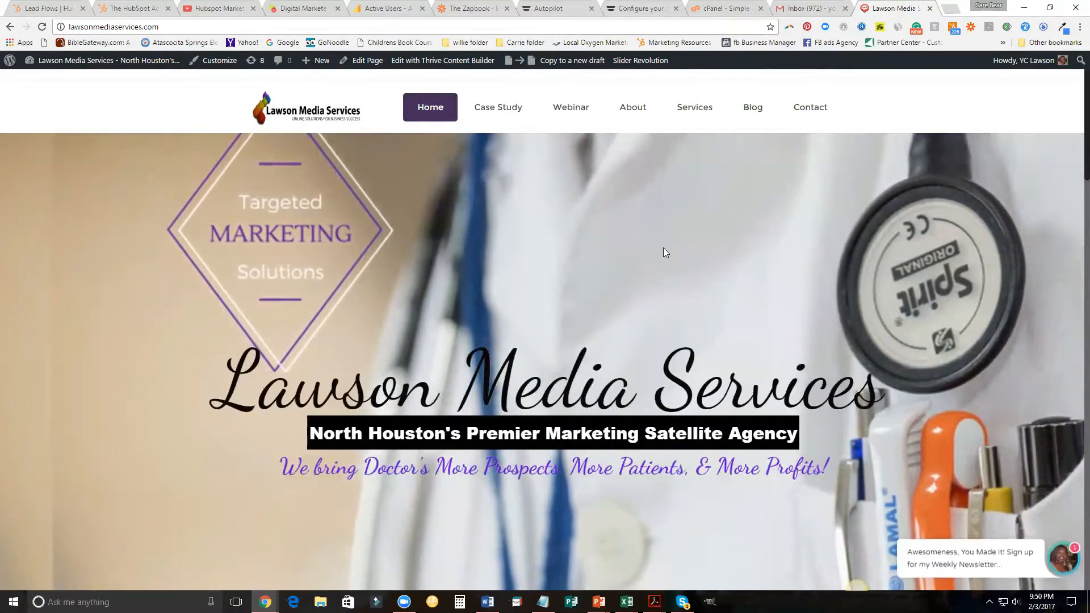
scroll(663, 247, "down", 3)
scroll(664, 248, "down", 2)
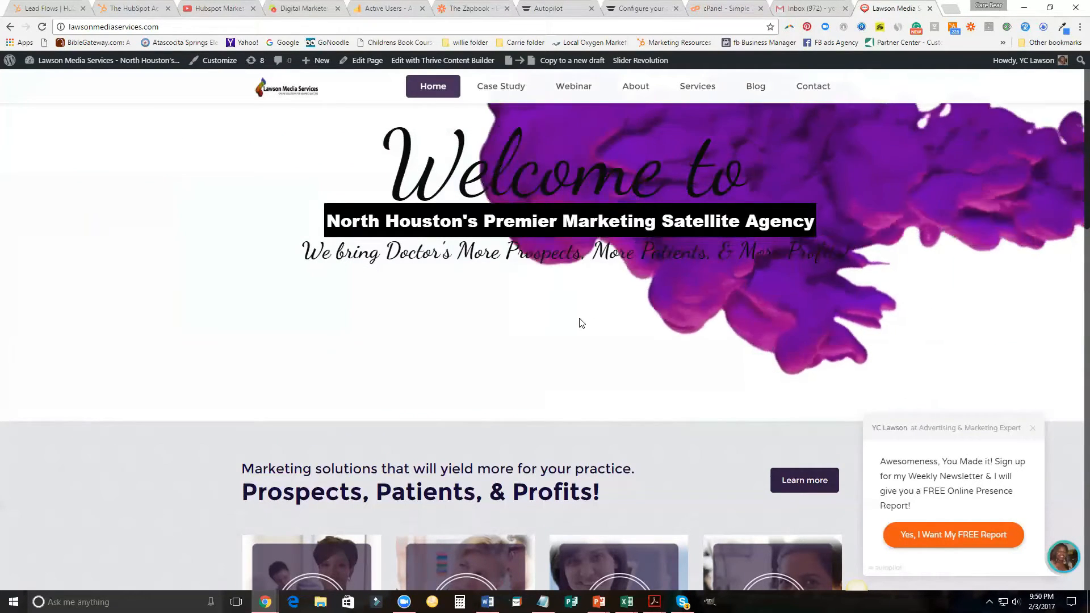
scroll(579, 321, "down", 5)
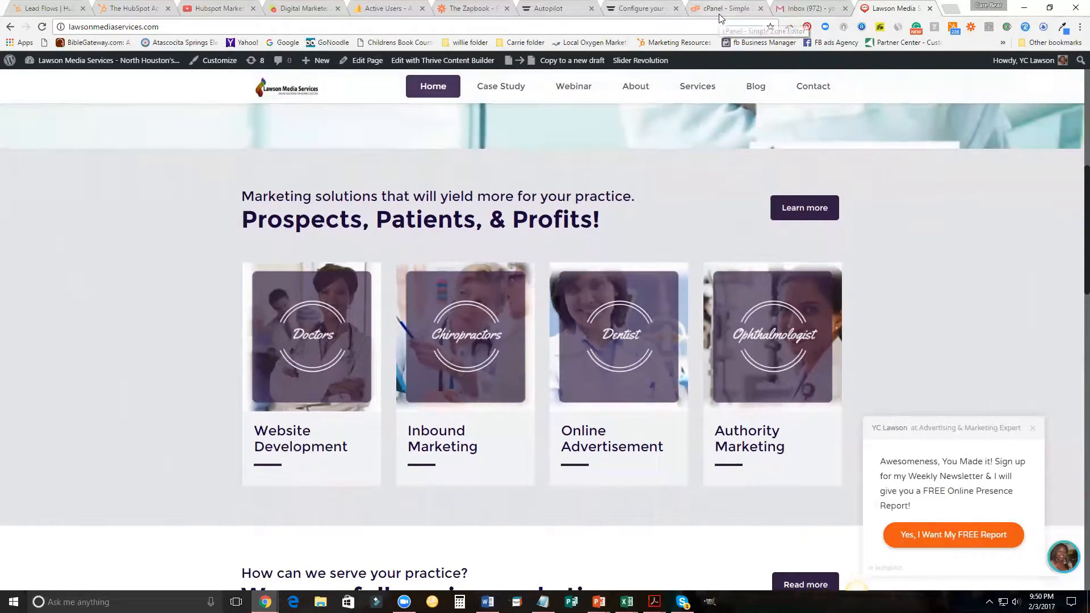
left_click(51, 8)
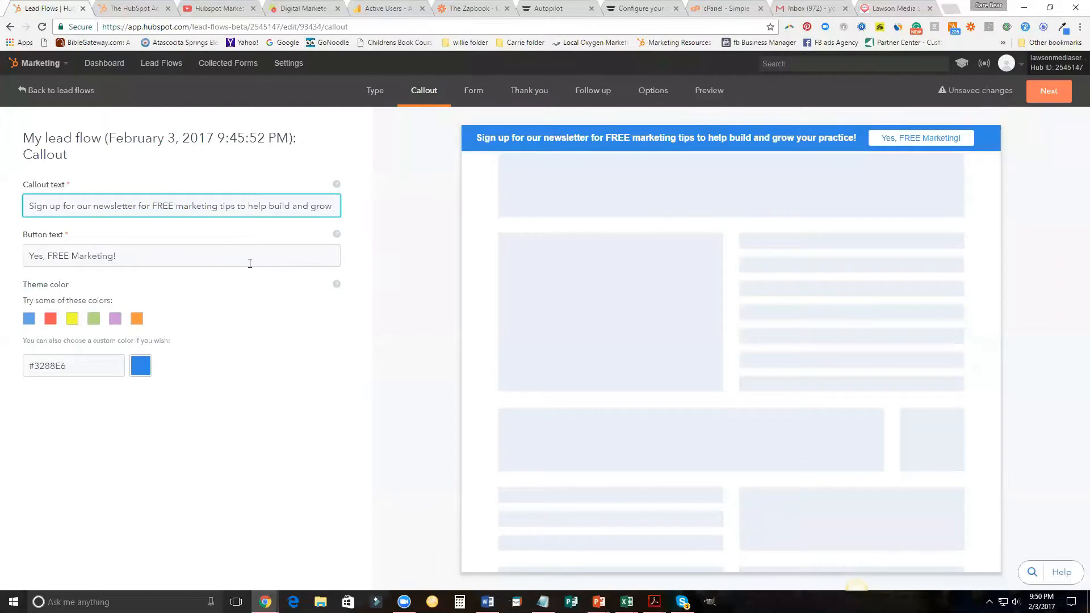
- Choose the orange theme color preset and adjust it to the custom orange #E8662E
left_click(136, 320)
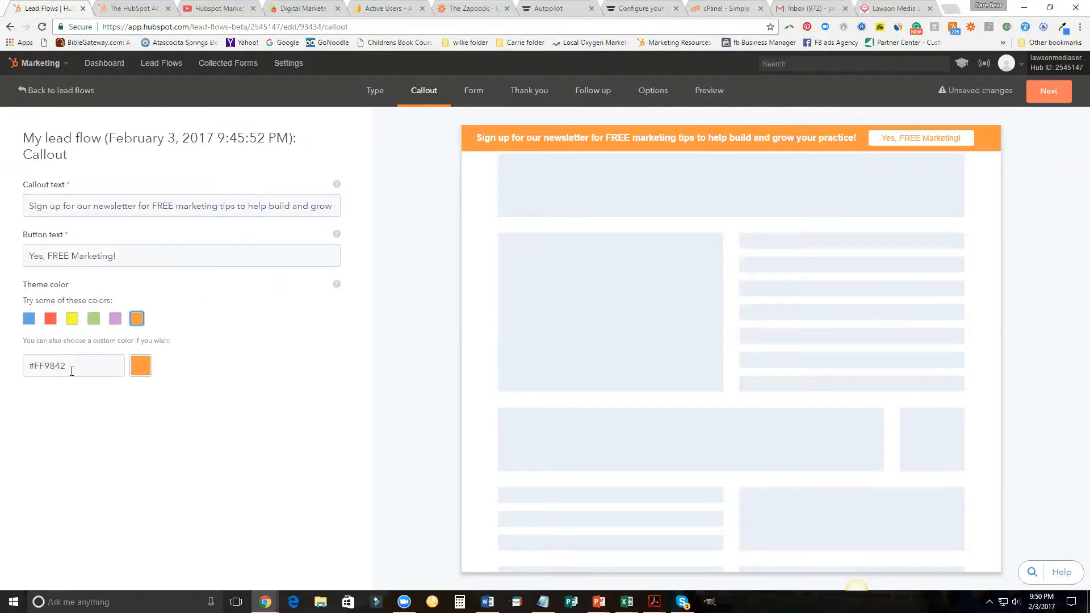
left_click(141, 367)
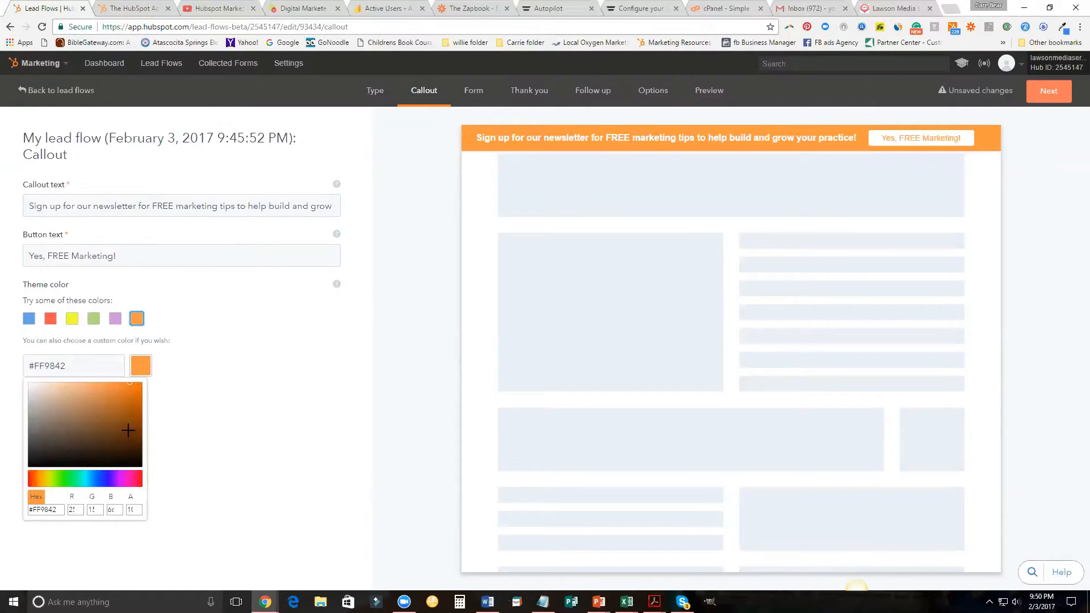
left_click(38, 484)
left_click(122, 398)
mouse_move(122, 398)
left_mouse_down()
mouse_move(108, 395)
mouse_move(129, 403)
left_mouse_up()
mouse_move(38, 485)
left_mouse_down()
mouse_move(56, 485)
mouse_move(30, 483)
left_mouse_up()
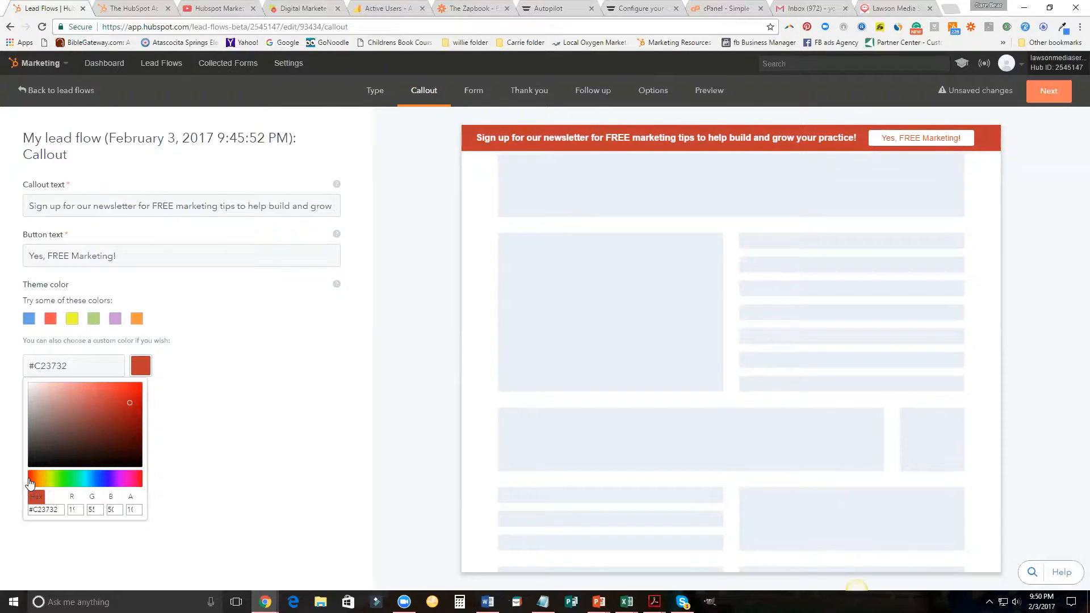
left_click_drag(30, 483, 35, 485)
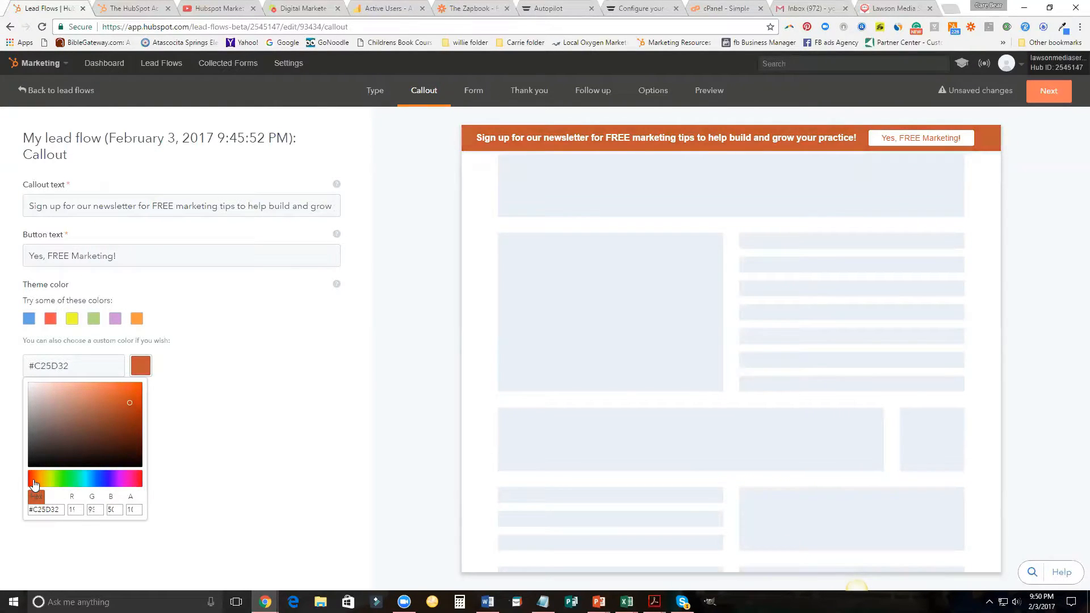
mouse_move(127, 401)
left_mouse_down()
mouse_move(114, 396)
mouse_move(107, 414)
mouse_move(139, 404)
mouse_move(127, 388)
left_mouse_up()
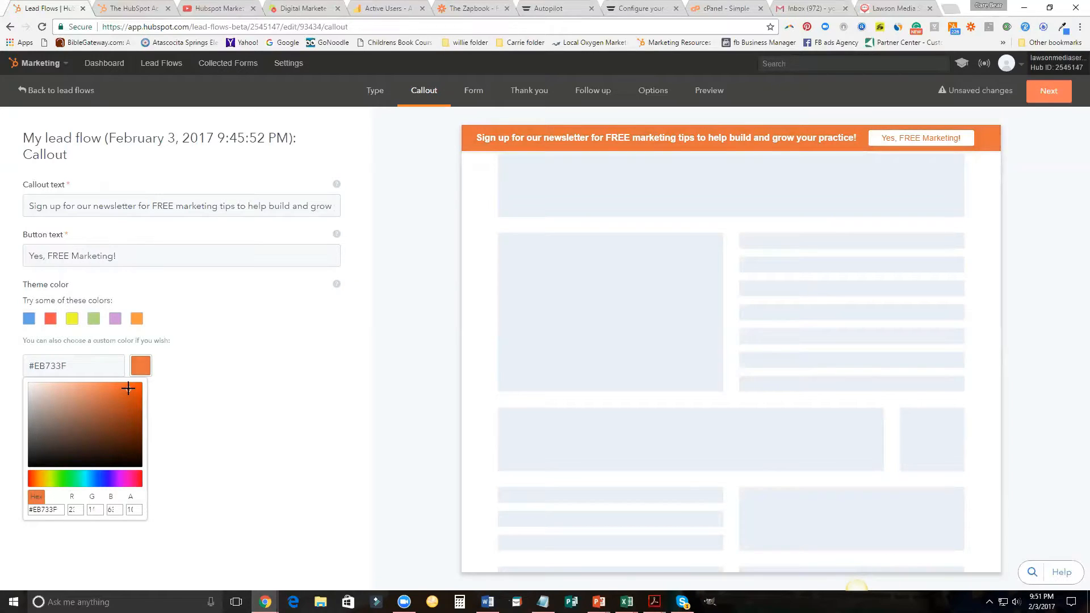
left_click(35, 481)
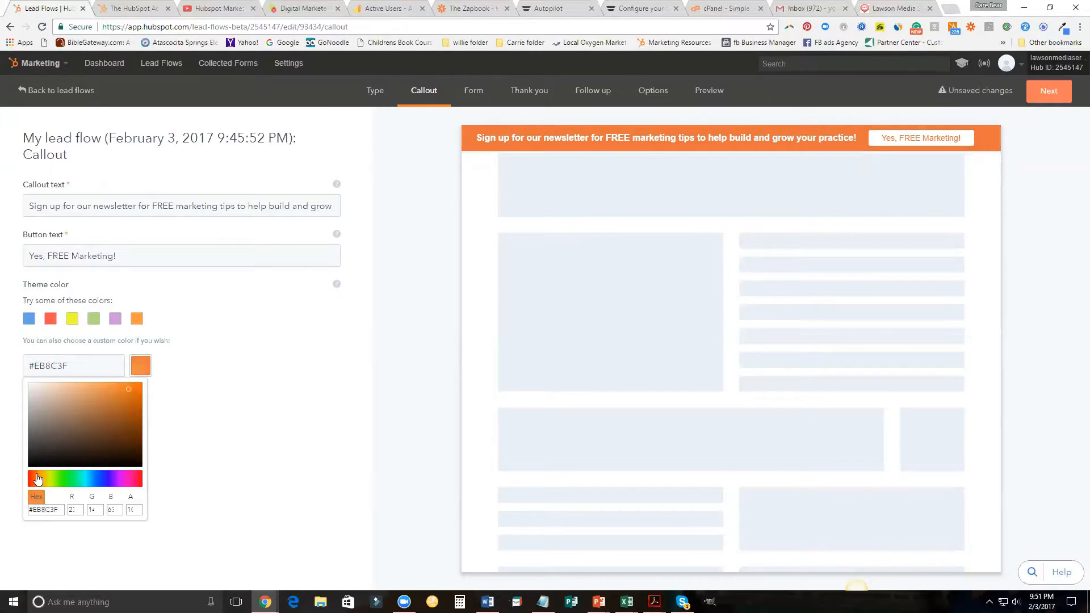
left_click_drag(131, 387, 138, 390)
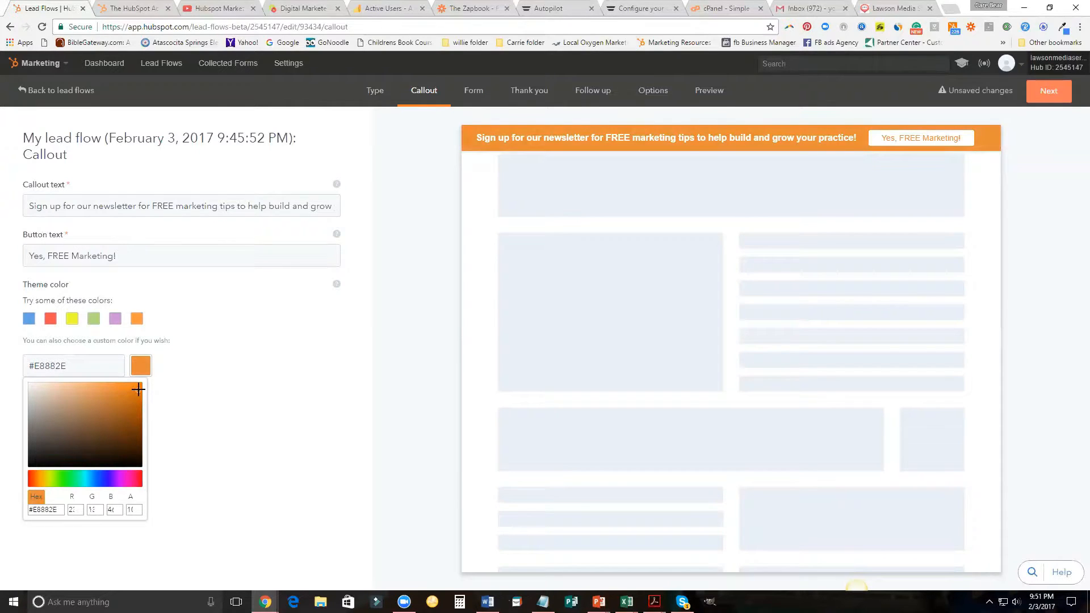
left_click(45, 482)
left_click_drag(44, 482, 34, 491)
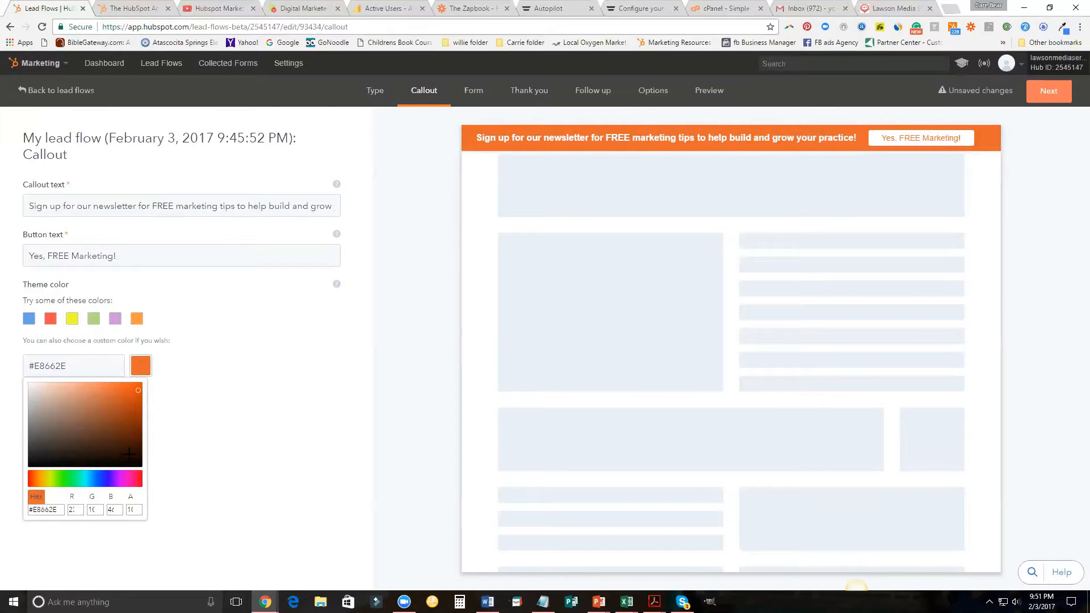
- Compare with the orange button in the website's pop-up and fine-tune the lead flow's theme color to #F07A1A
left_click(889, 7)
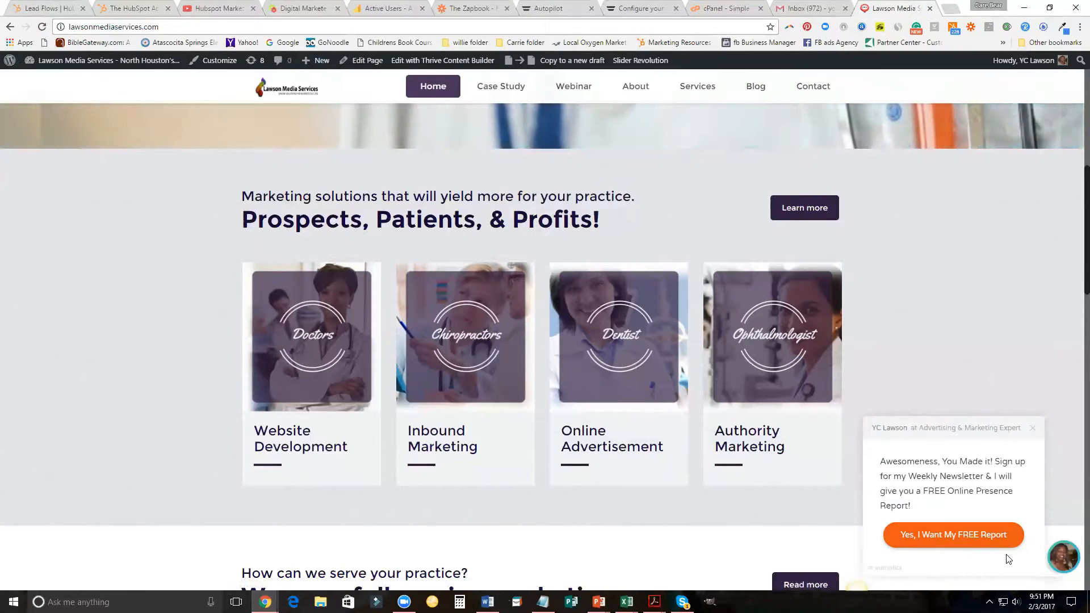
left_click(47, 10)
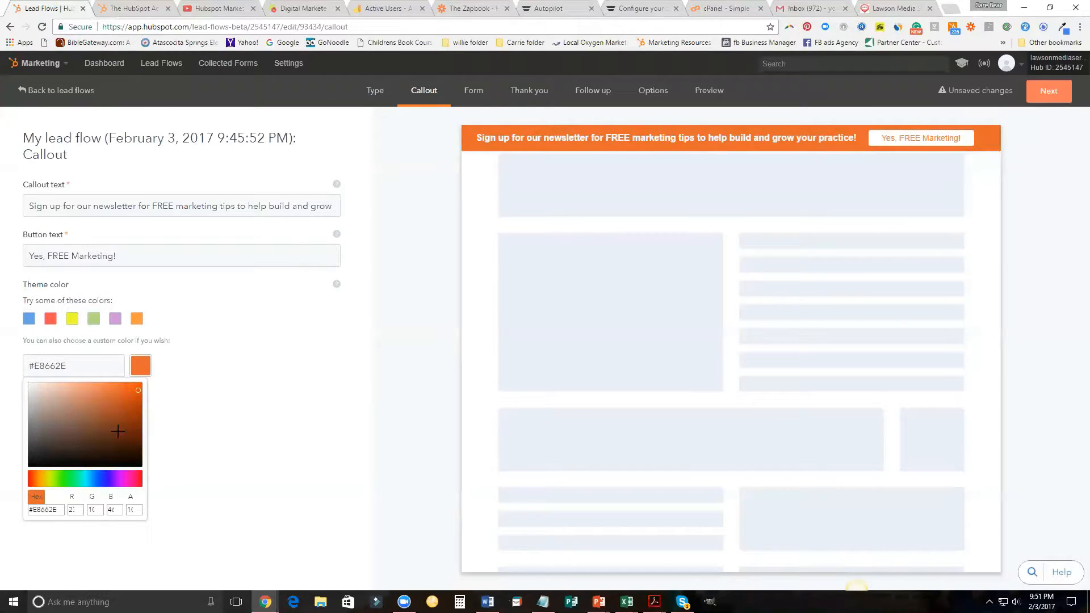
left_click(36, 482)
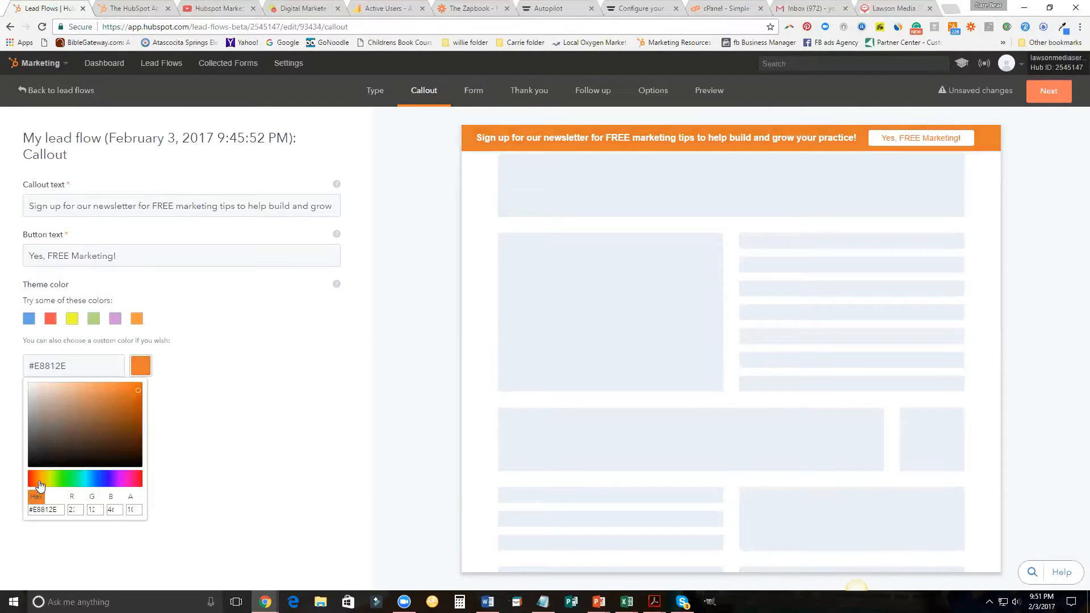
mouse_move(137, 387)
left_mouse_down()
mouse_move(129, 384)
mouse_move(152, 387)
left_mouse_up()
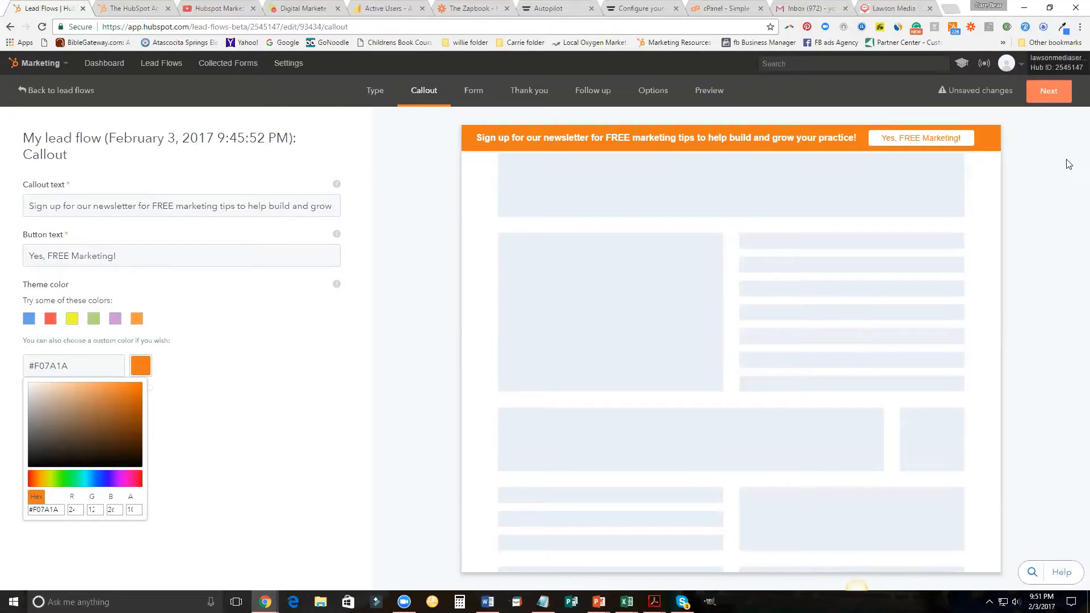
- Continue to the form settings and upload "Health & Wellness Entreprenuers.png" from the Lawson Business Solutions folder as the featured image
left_click(1048, 93)
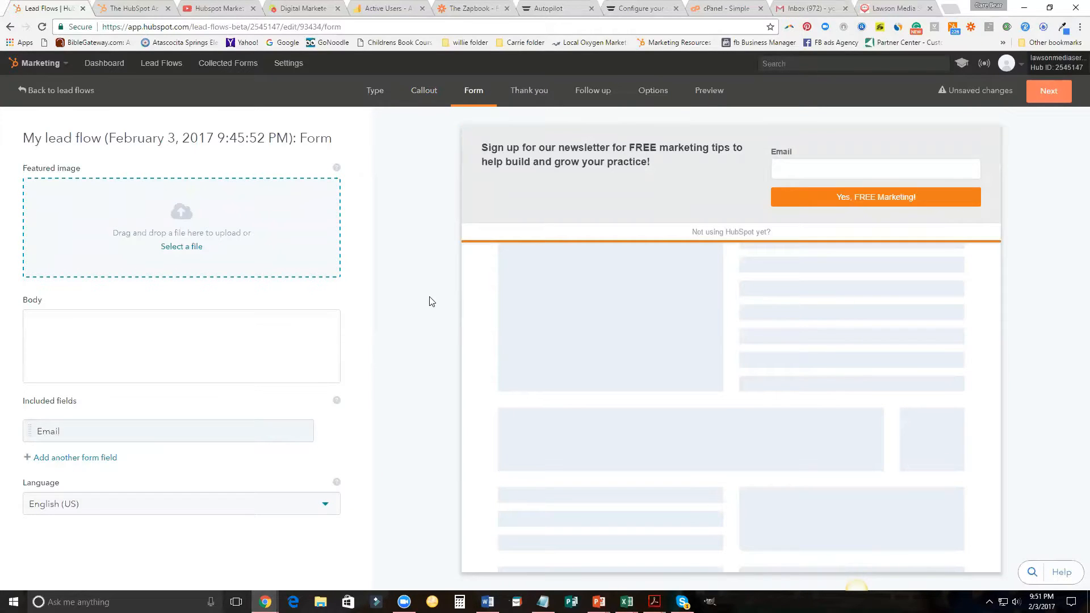
left_click(189, 247)
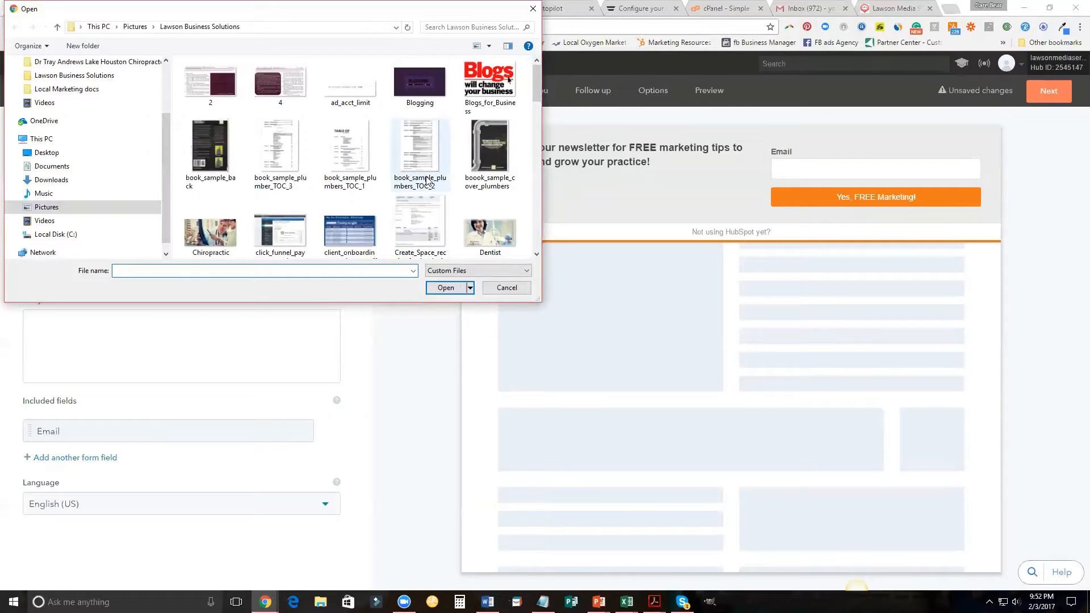
scroll(427, 181, "down", 1)
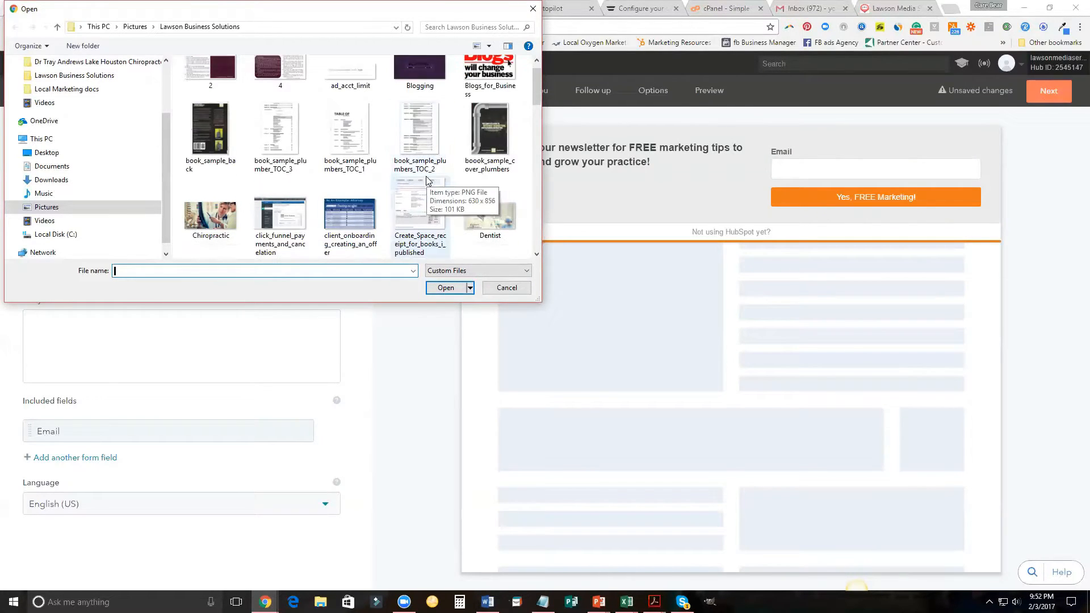
left_click_drag(537, 94, 534, 153)
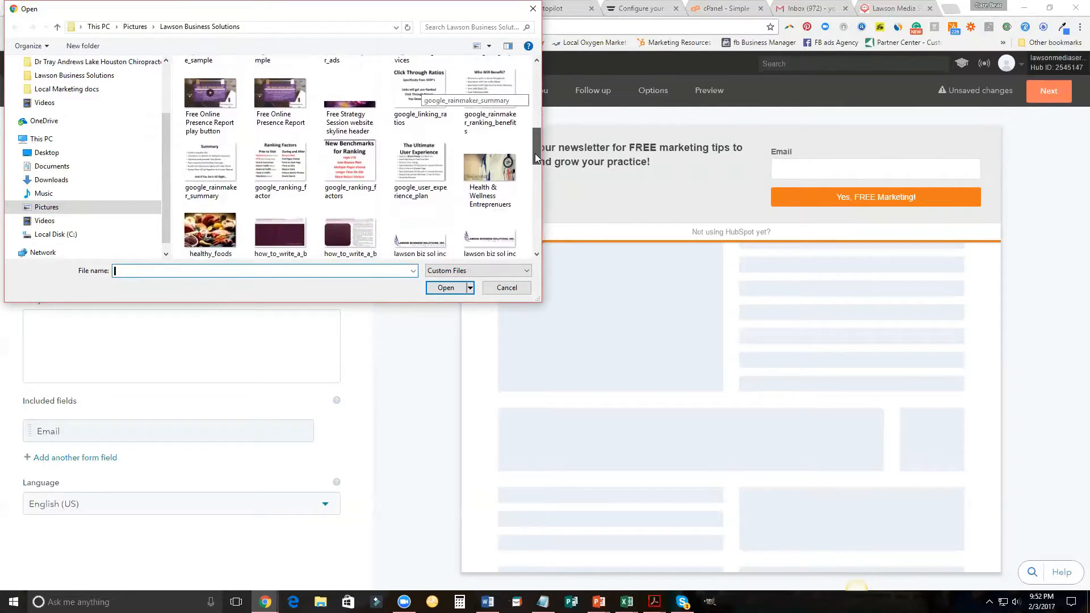
left_click(492, 168)
left_click(446, 289)
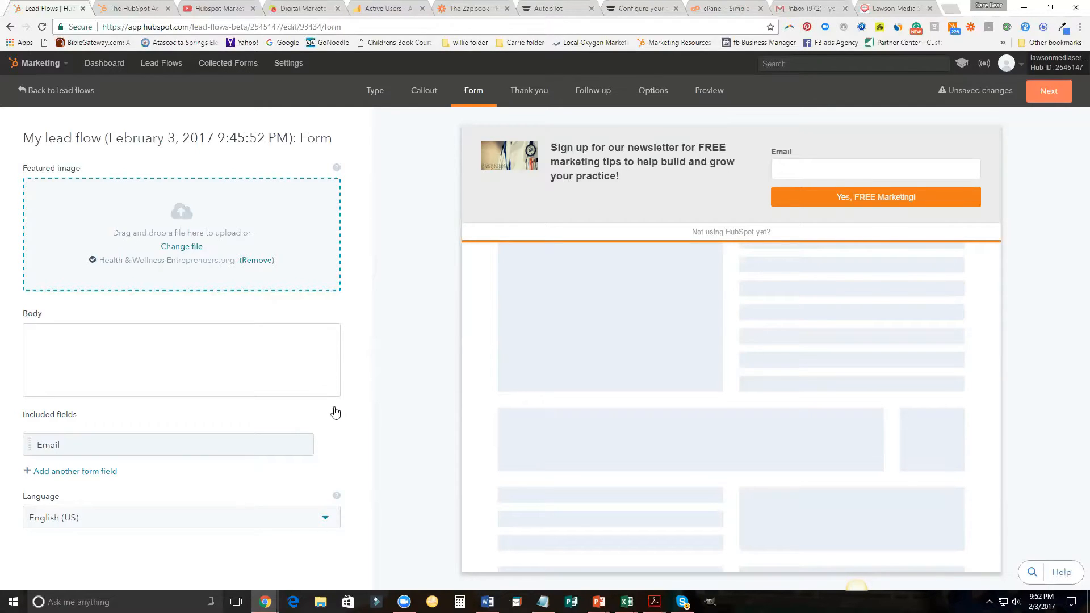
- Add a Phone Number field to the lead flow form
left_click(96, 364)
left_click(26, 473)
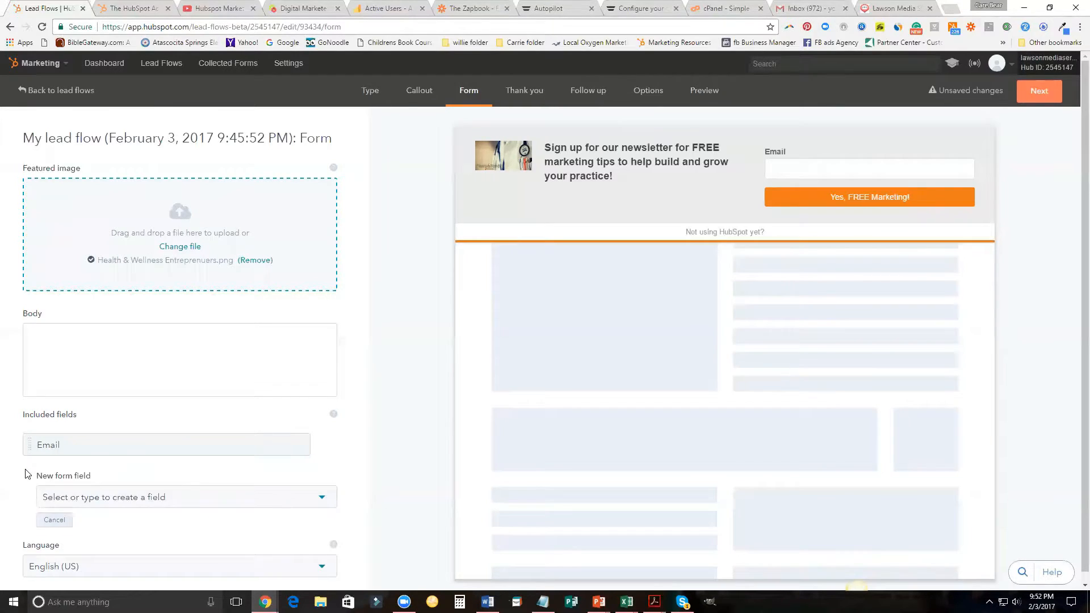
scroll(284, 468, "down", 1)
left_click(321, 492)
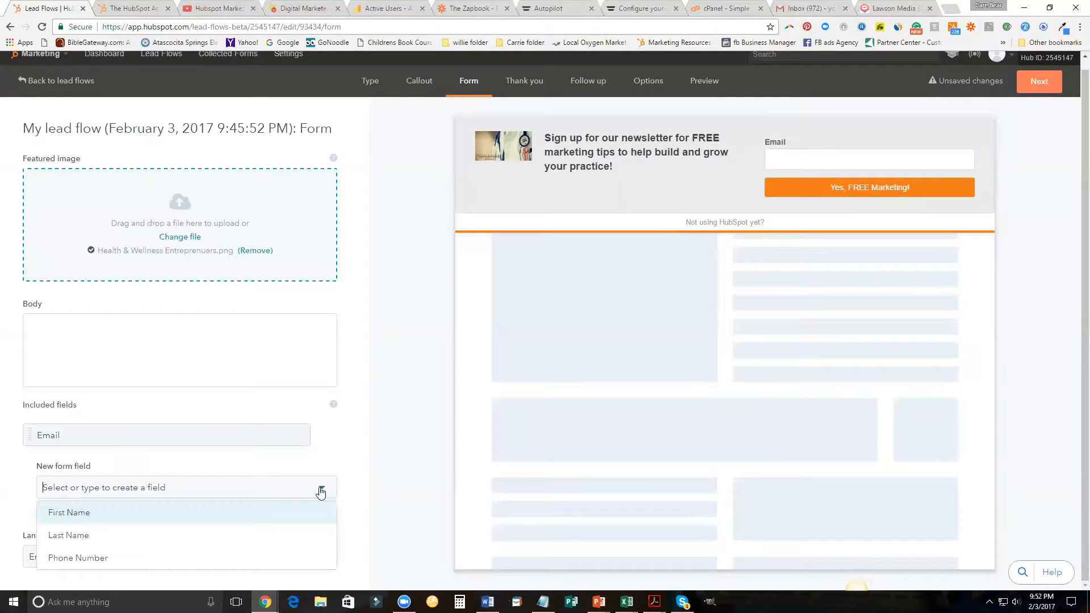
left_click(145, 562)
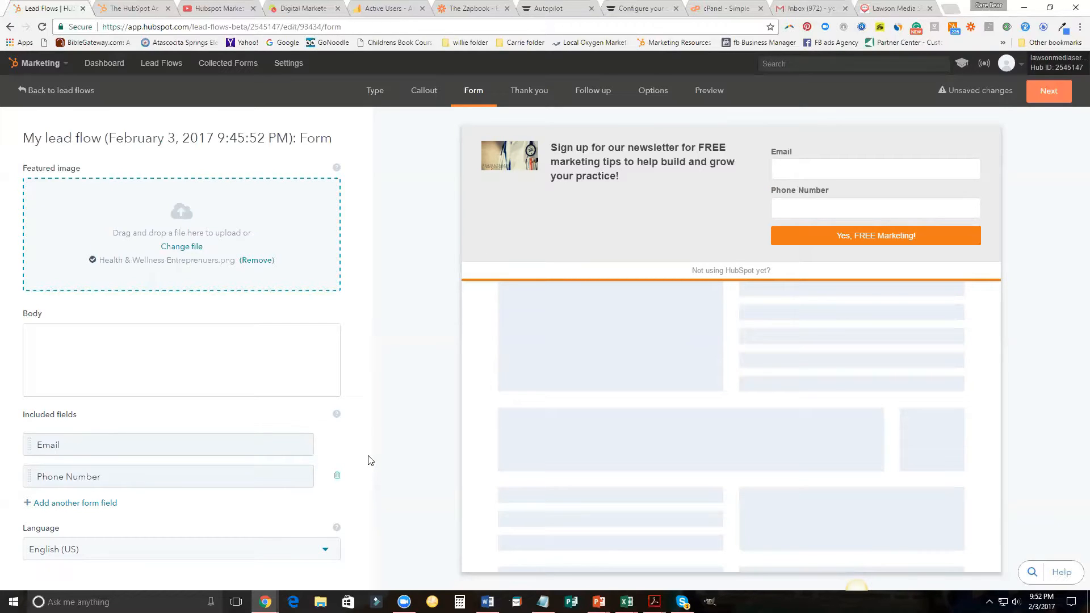
- Add a First Name field to the form and move it above Email as the first field
left_click(45, 507)
left_click(134, 528)
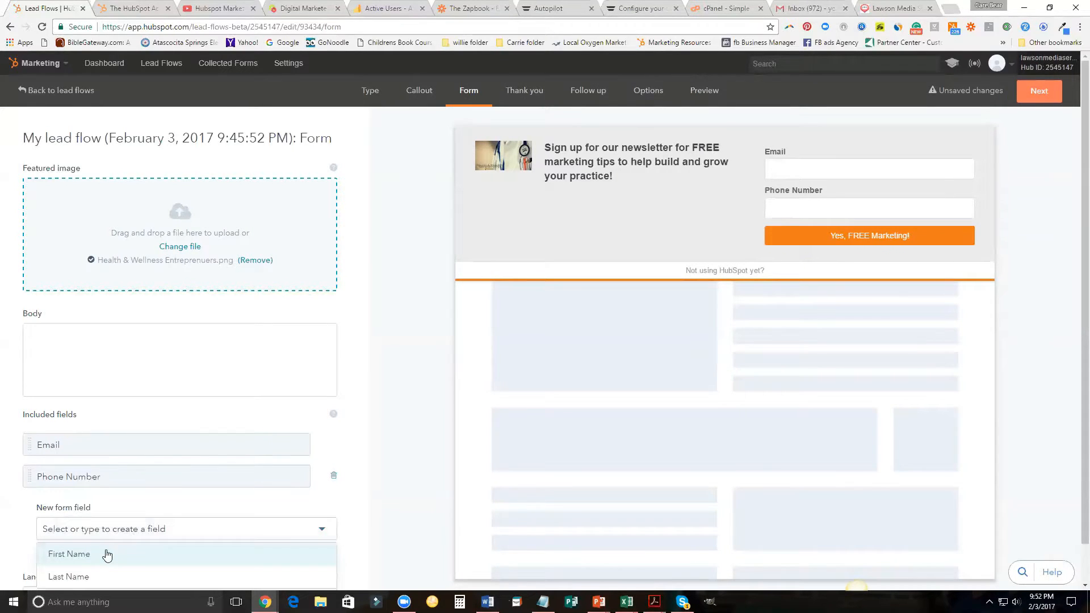
scroll(107, 554, "down", 1)
left_click(100, 516)
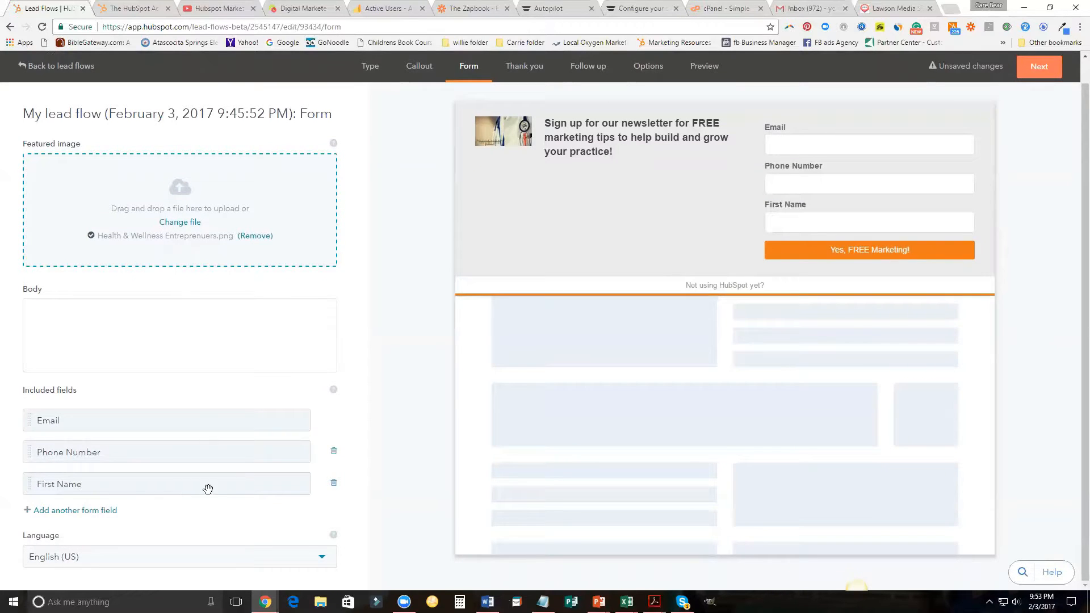
left_click_drag(93, 489, 97, 415)
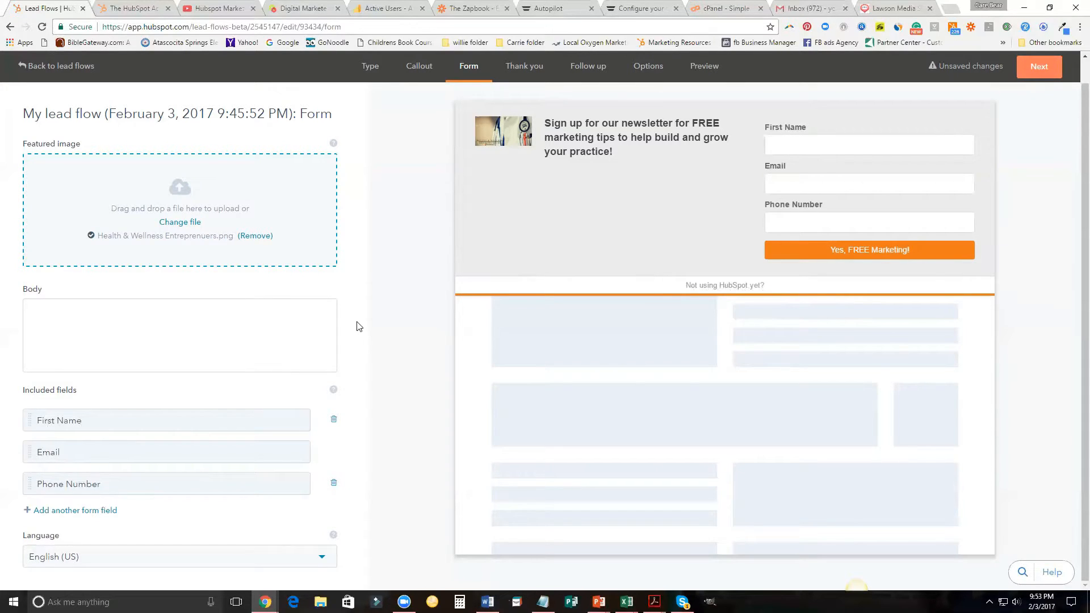
- Continue to the thank-you settings and replace the default thank-you message with "Awesomness"
left_click(1040, 67)
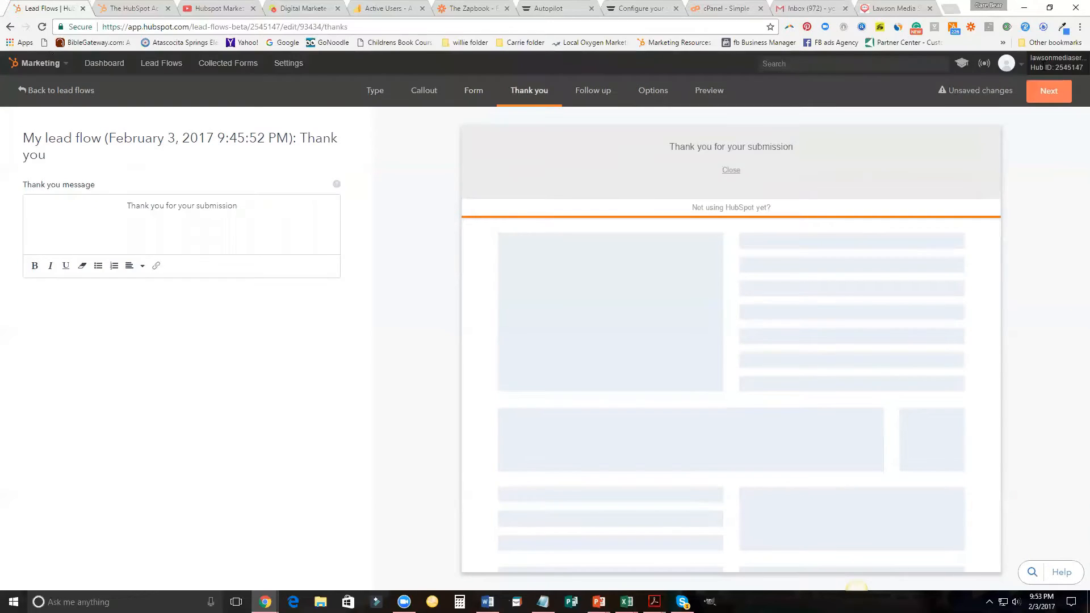
left_click_drag(239, 208, 126, 210)
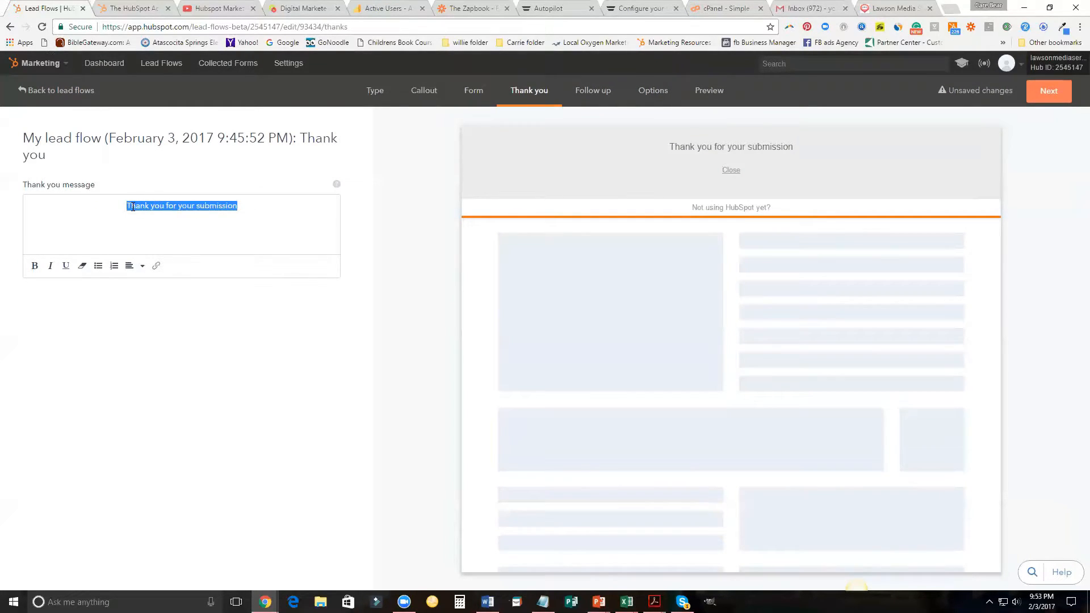
type("Awes")
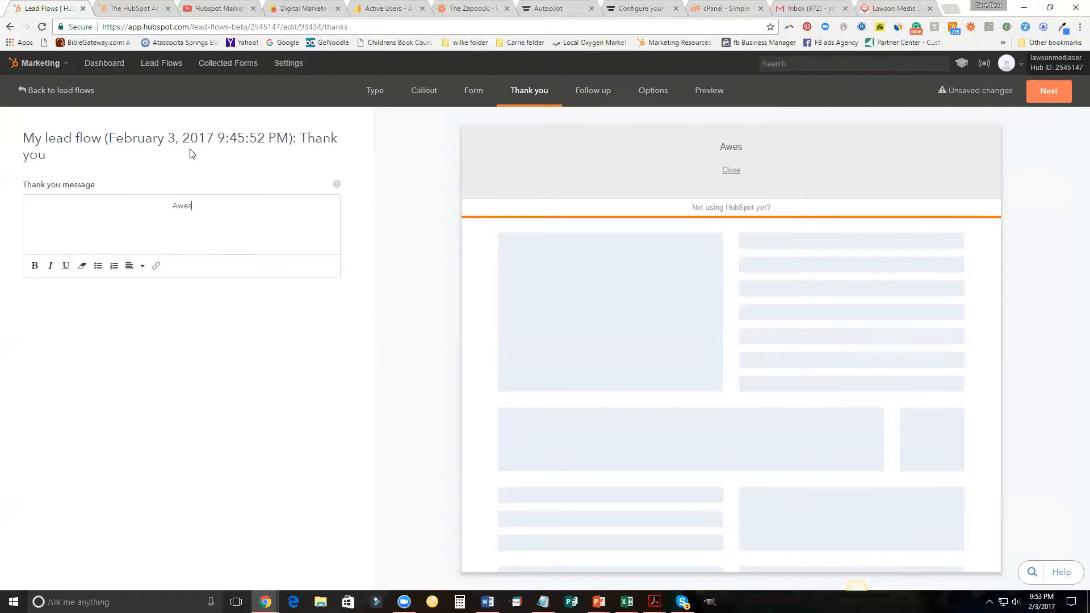
type("omness")
type(", I have y")
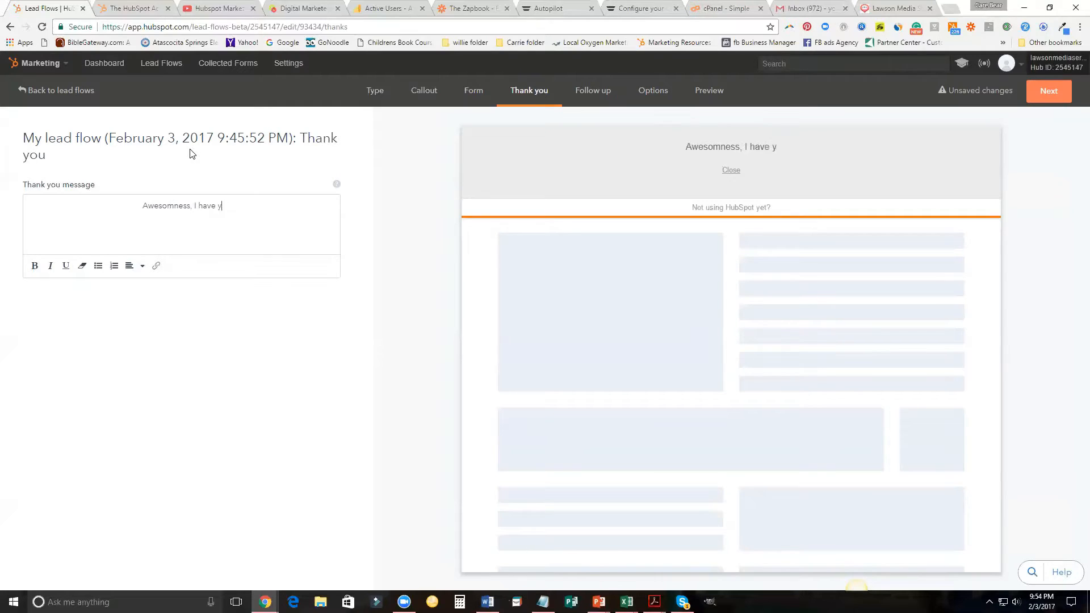
type("our contact and ")
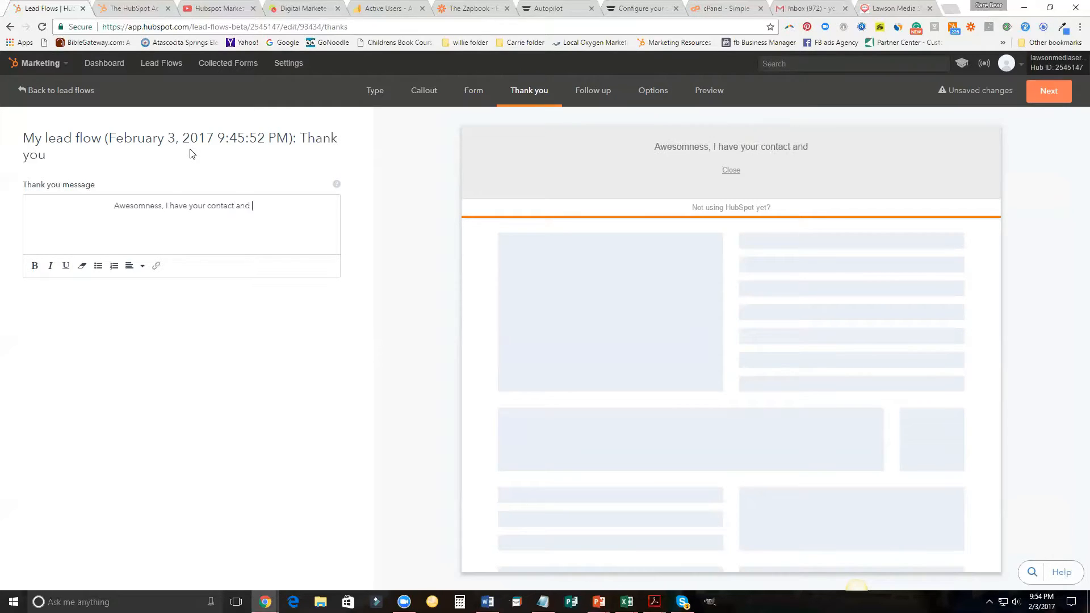
type("you will begi")
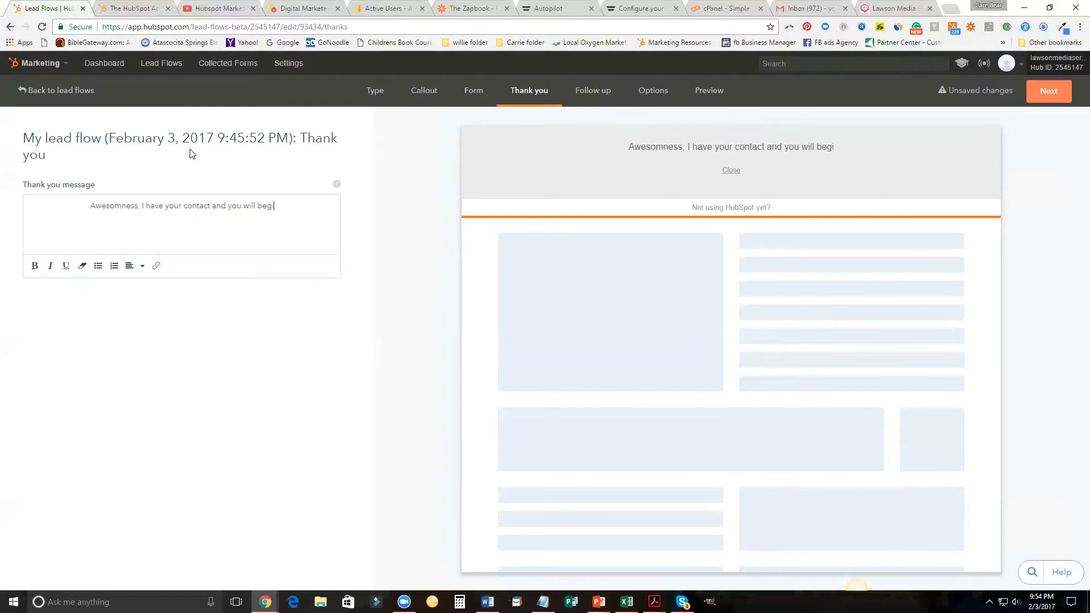
type("n receive")
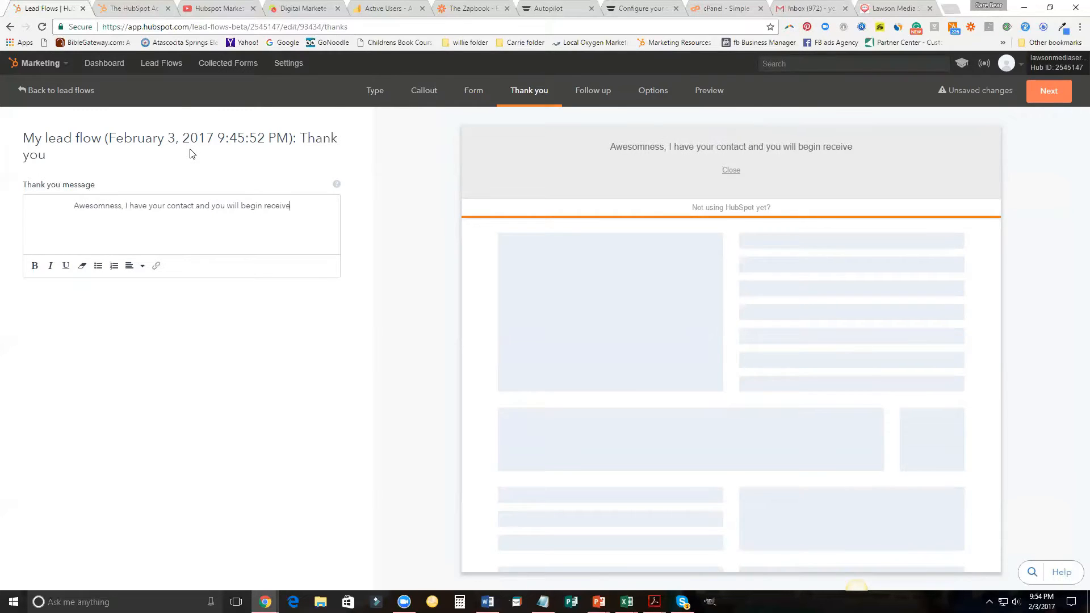
type("ng")
key("BackSpace")
key("BackSpace")
key("BackSpace")
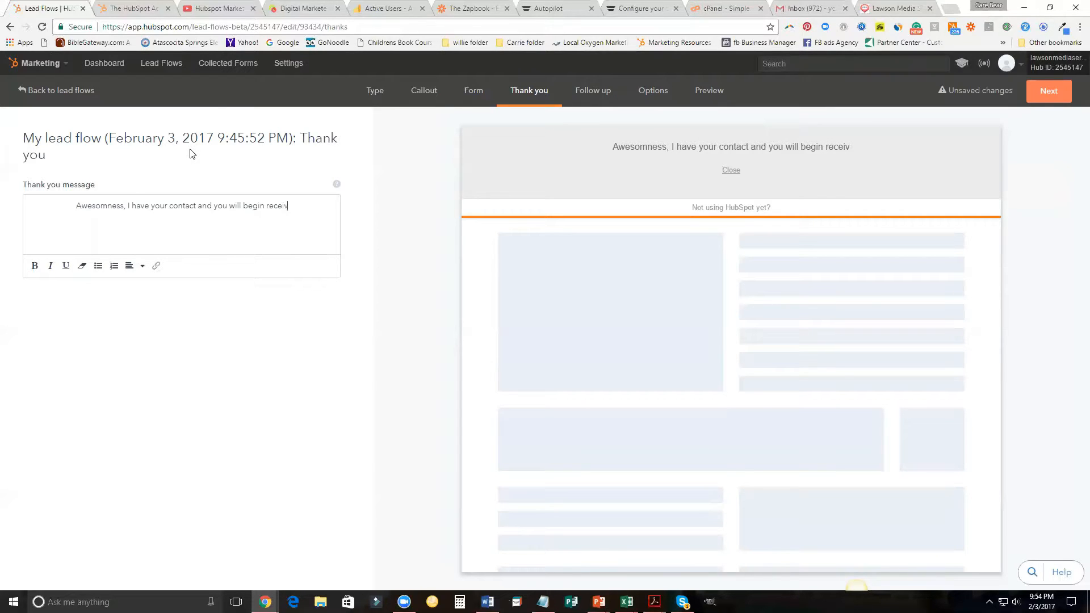
key("BackSpace")
key("BackSpace")
key("BackSpace")
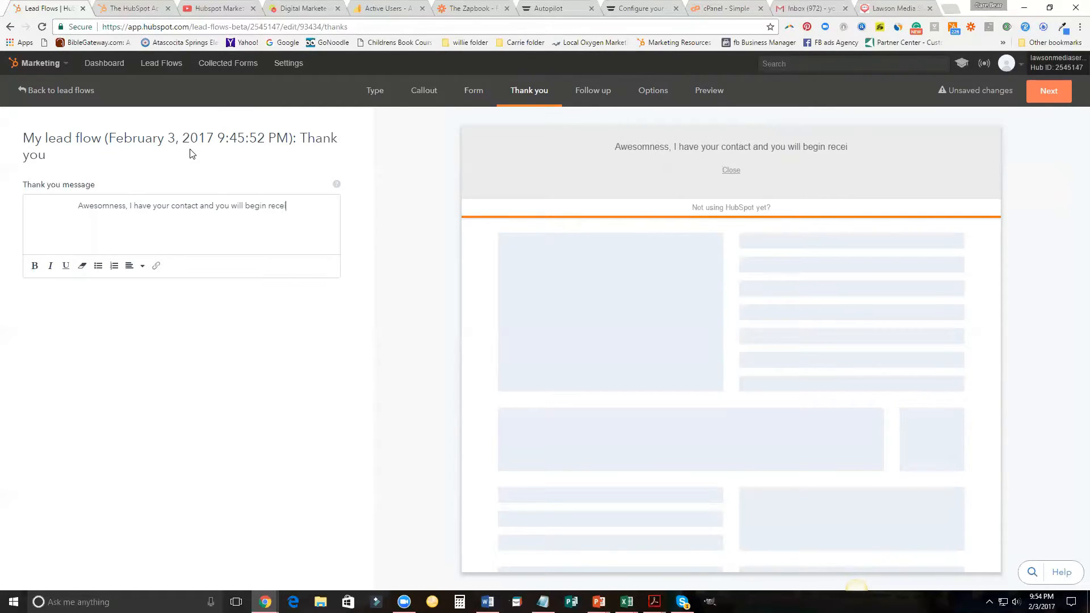
key("BackSpace")
key("BackSpace")
key("BackSpace")
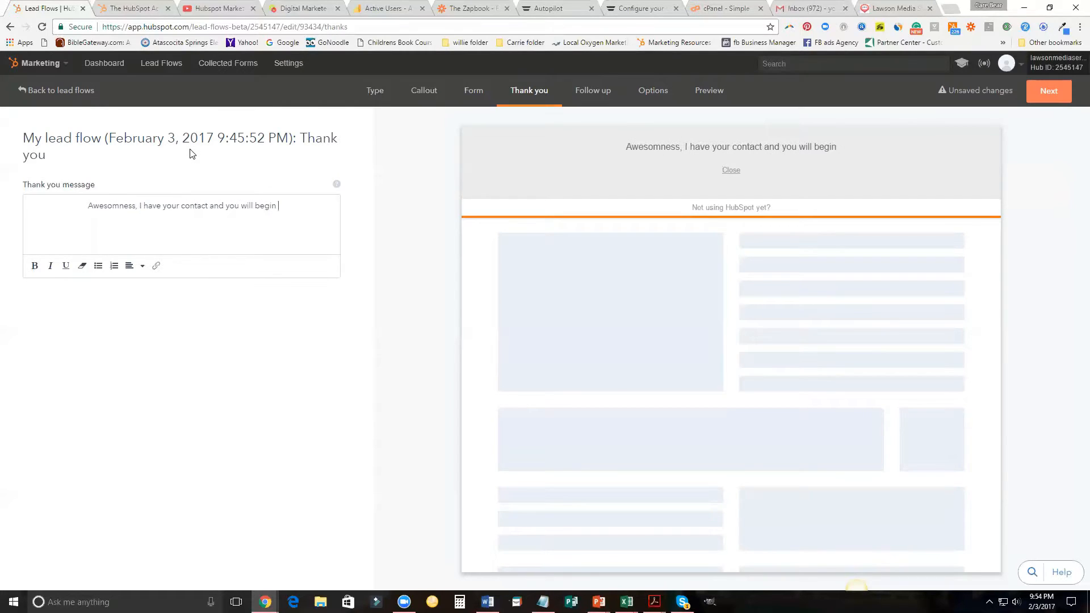
key("BackSpace")
key("BackSpace")
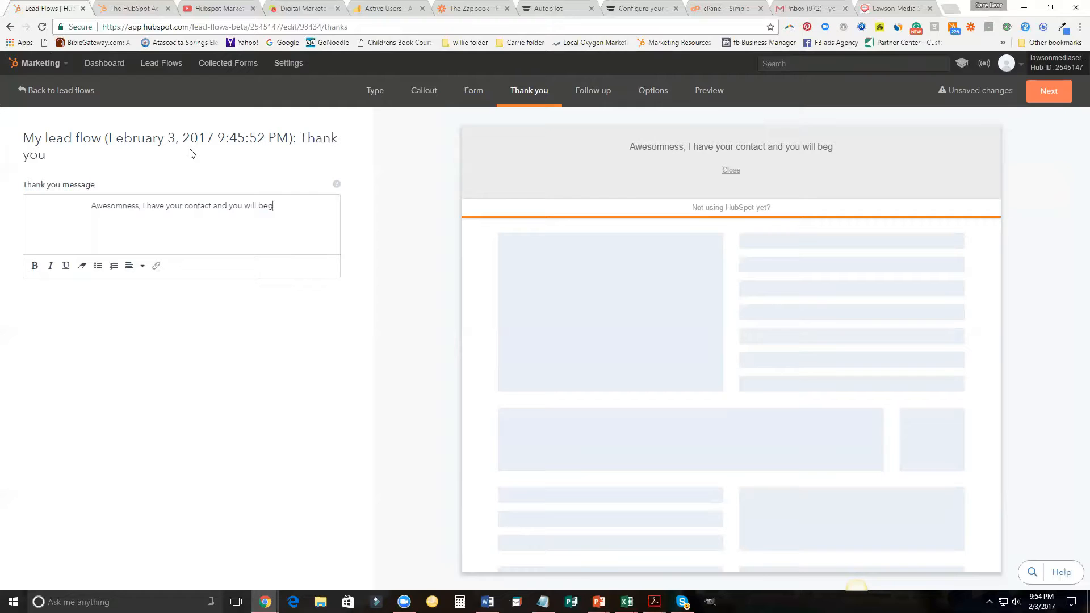
key("BackSpace")
key("BackSpace")
key("BackSpace")
key("BackSpace")
key("BackSpace")
key("BackSpace")
key("BackSpace")
key("BackSpace")
key("BackSpace")
key("BackSpace")
key("BackSpace")
key("BackSpace")
key("BackSpace")
key("BackSpace")
key("BackSpace")
key("BackSpace")
key("BackSpace")
key("BackSpace")
key("BackSpace")
key("BackSpace")
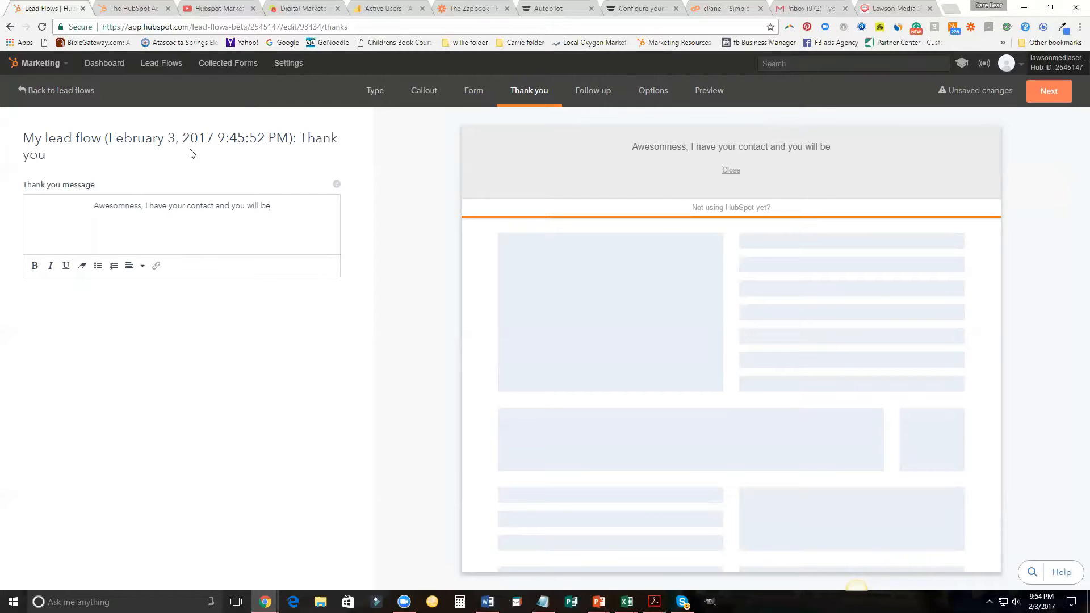
key("BackSpace")
key("BackSpace")
key("BackSpace")
key("BackSpace")
key("BackSpace")
key("BackSpace")
key("BackSpace")
key("BackSpace")
key("BackSpace")
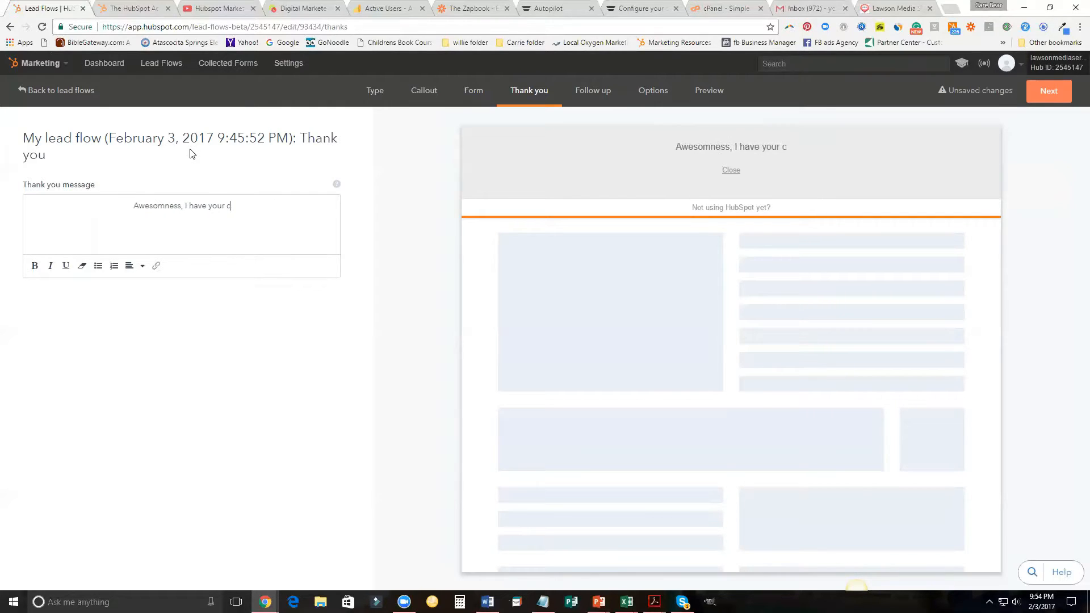
key("BackSpace")
key("BackSpace")
key("BackSpace")
key("BackSpace")
key("BackSpace")
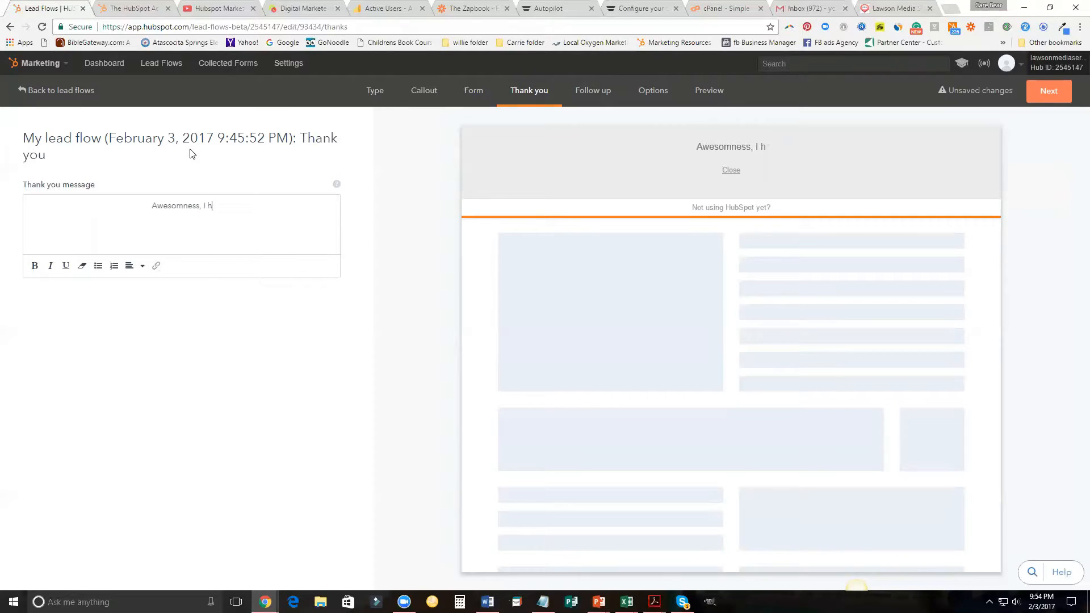
- Complete the message's first line as "Awesomness, you will receive an email in a fw minutes."
type("you will receiv")
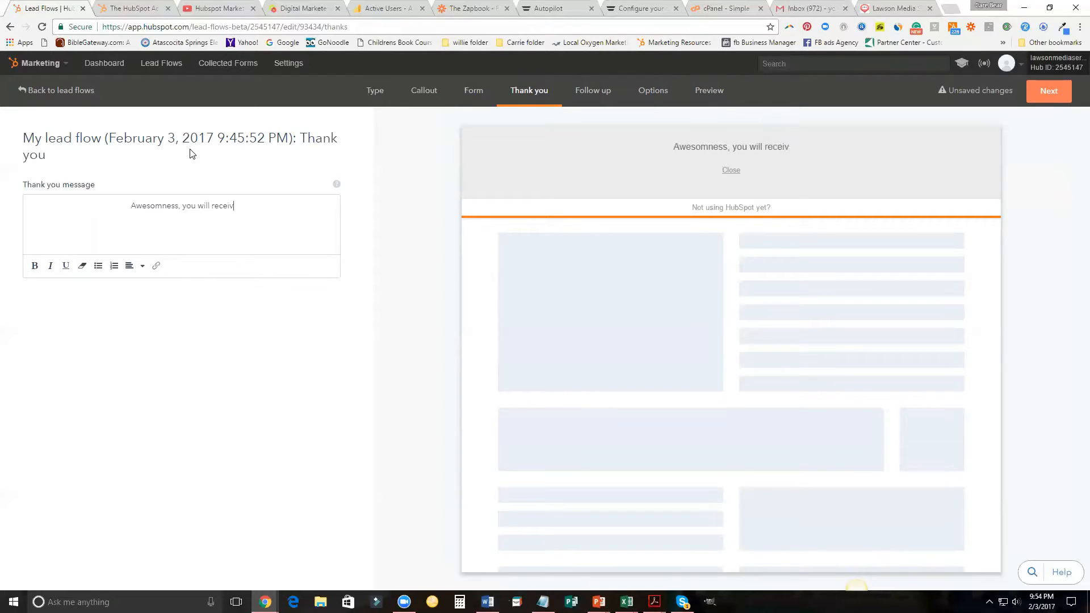
type("e an email")
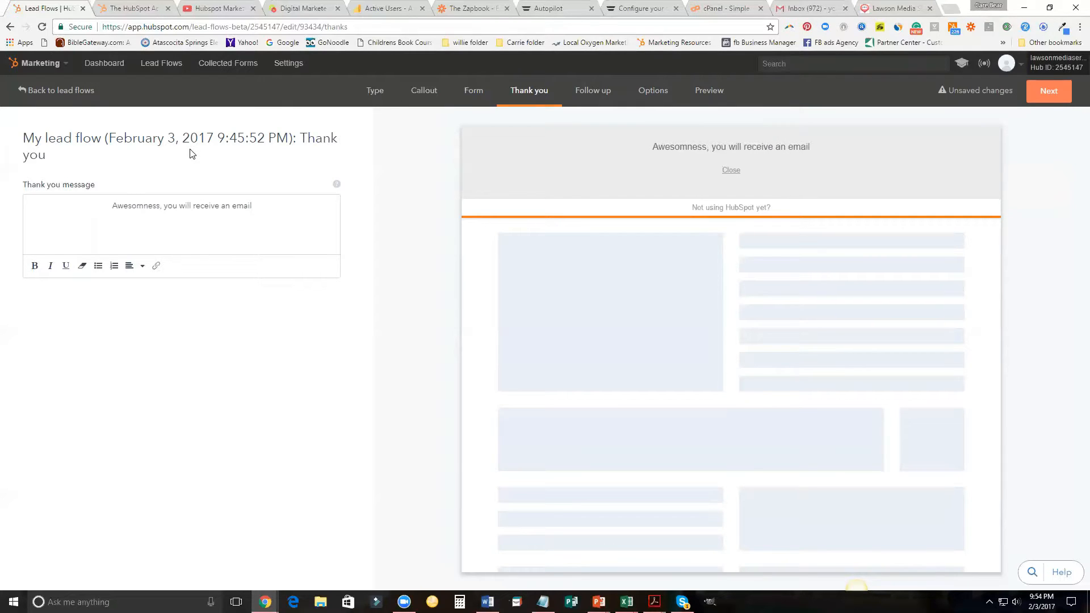
type(" in a fw minutes.")
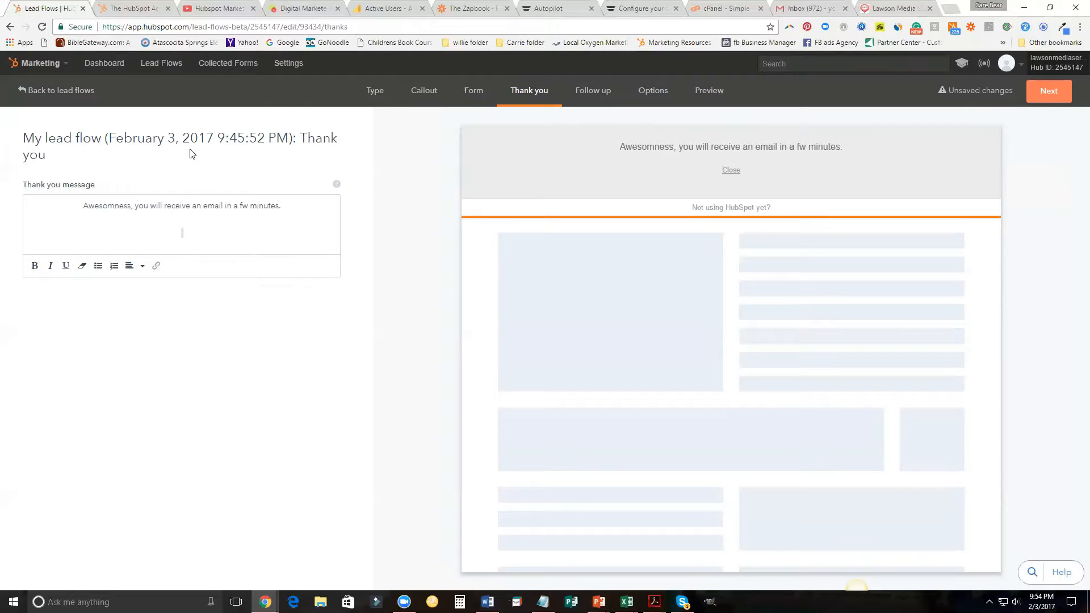
- Start a second paragraph in the thank-you message with "While you wait,"
key("Return")
type("While you ")
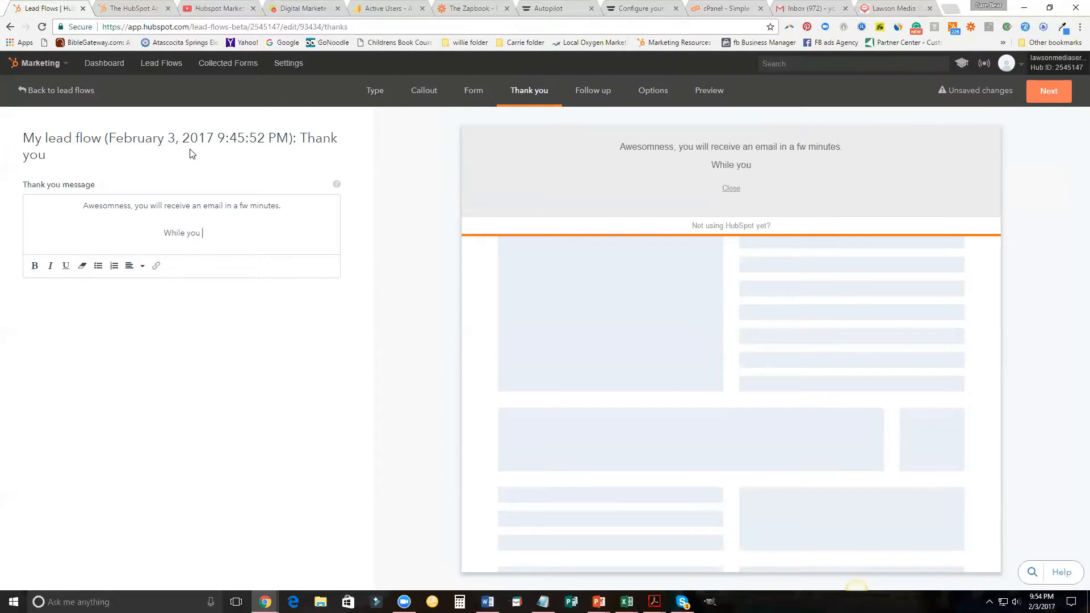
type("wait,")
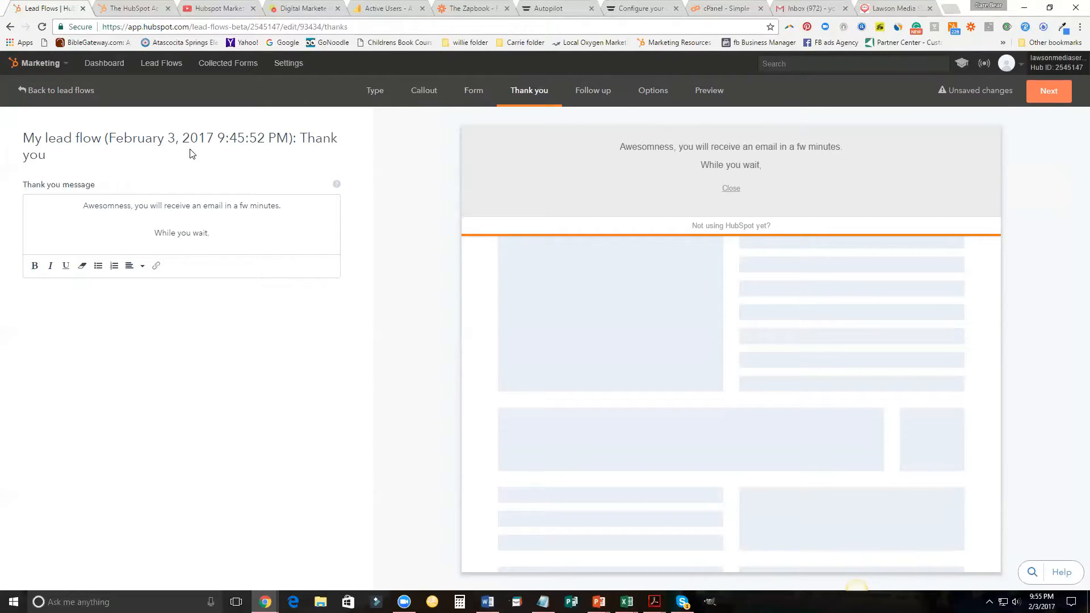
type(" Please")
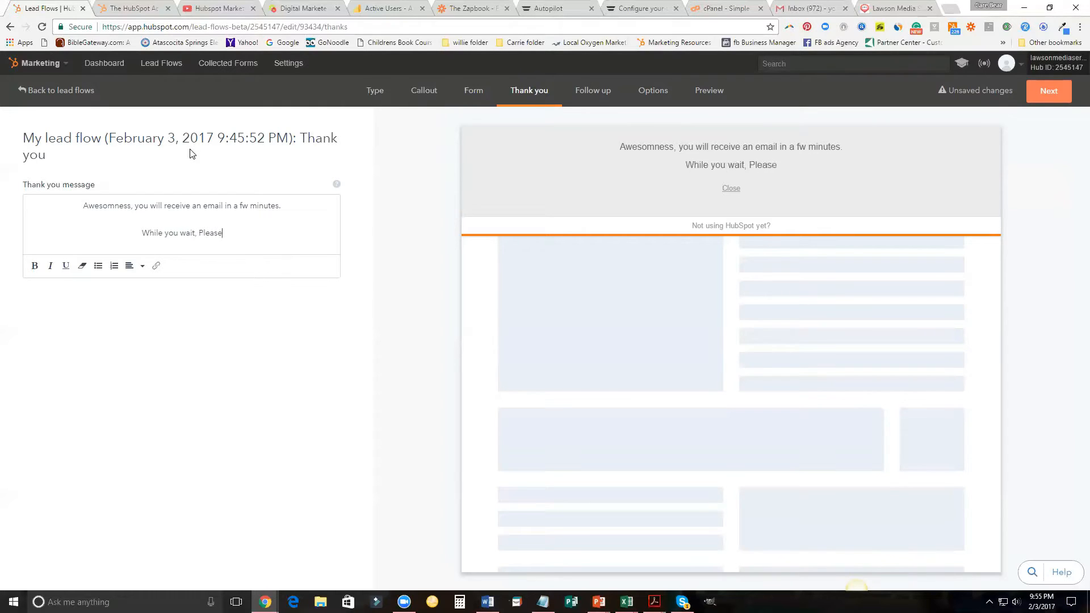
key("BackSpace")
key("BackSpace")
key("BackSpace")
key("BackSpace")
key("BackSpace")
key("BackSpace")
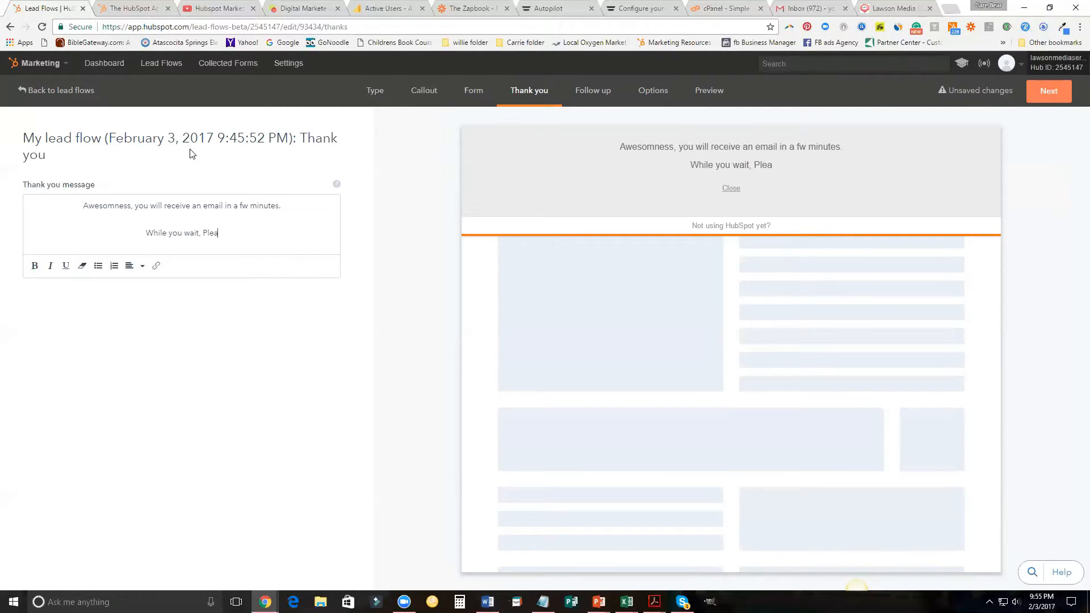
type("Here")
key("BackSpace")
key("BackSpace")
key("BackSpace")
key("BackSpace")
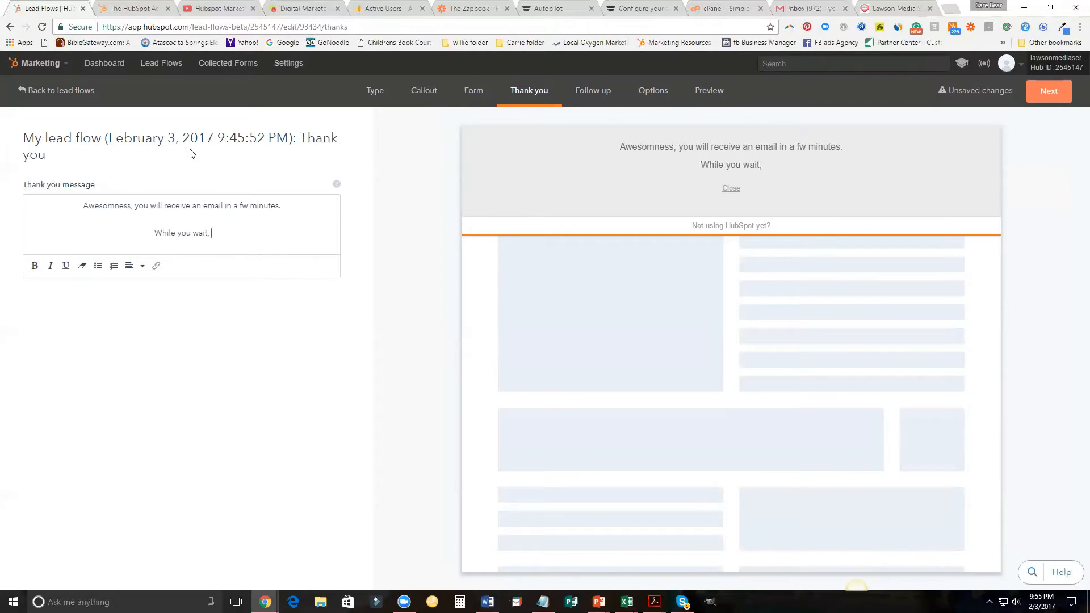
- Continue the second paragraph after "While you wait," with "Here is a Complimentary Online Presence Report"
type("Here")
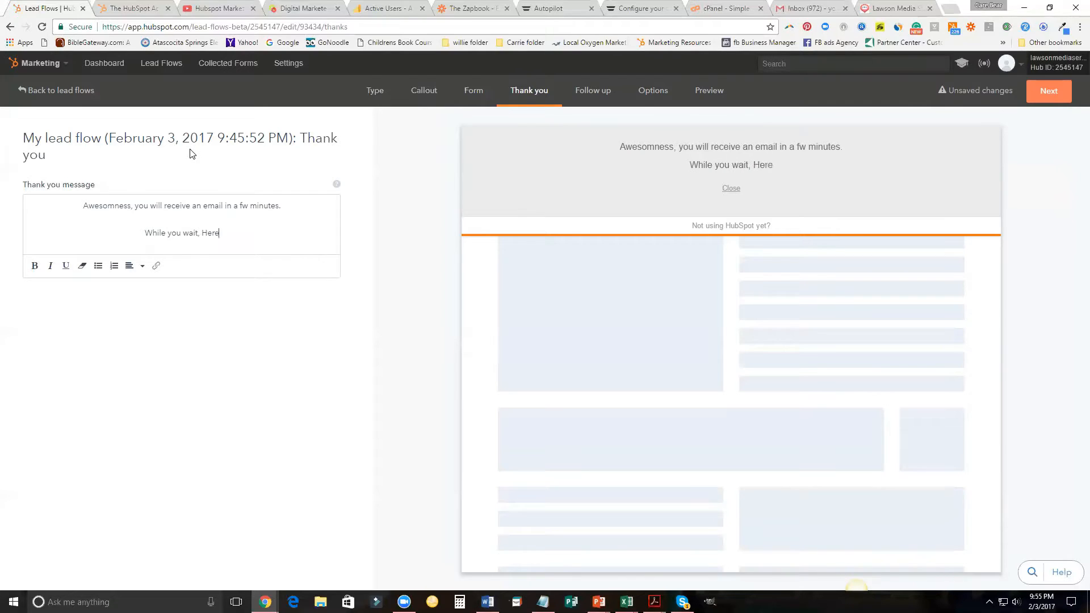
type(" is a Com")
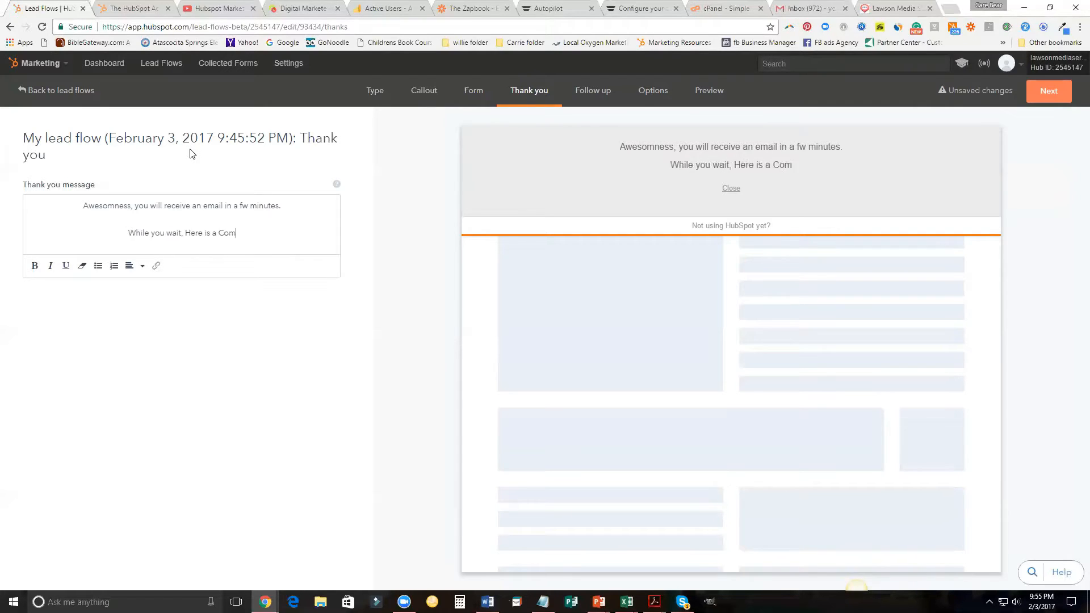
type("plimentary")
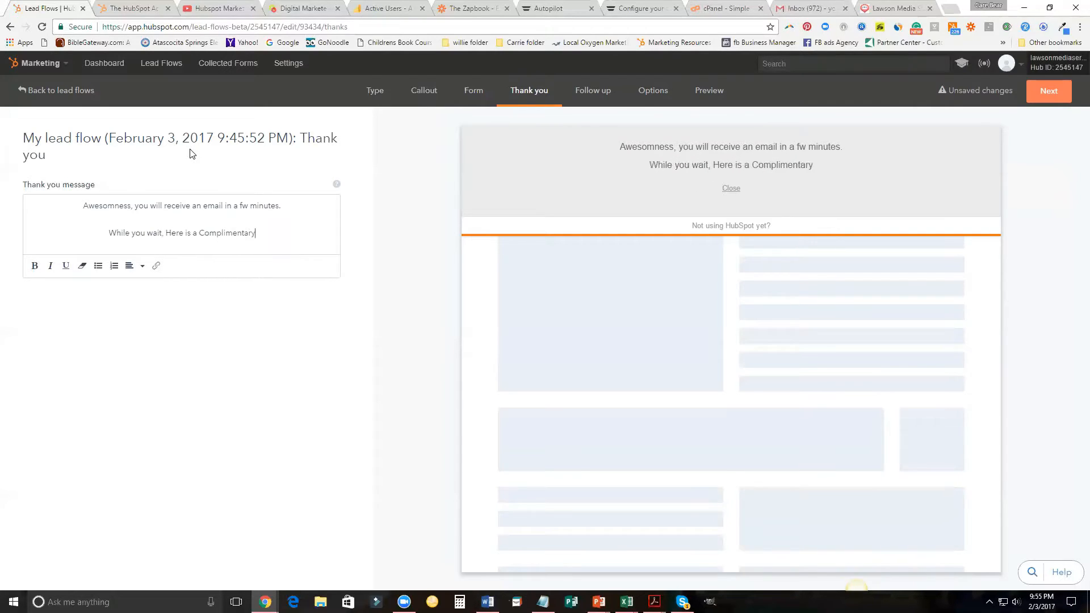
type(" Online Pres")
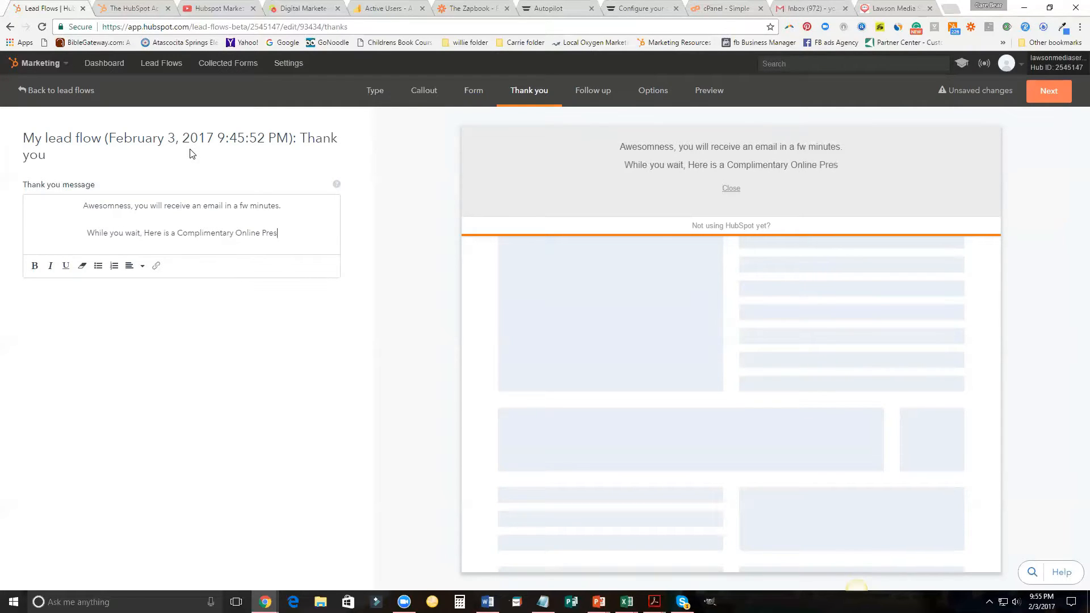
type("ence Report")
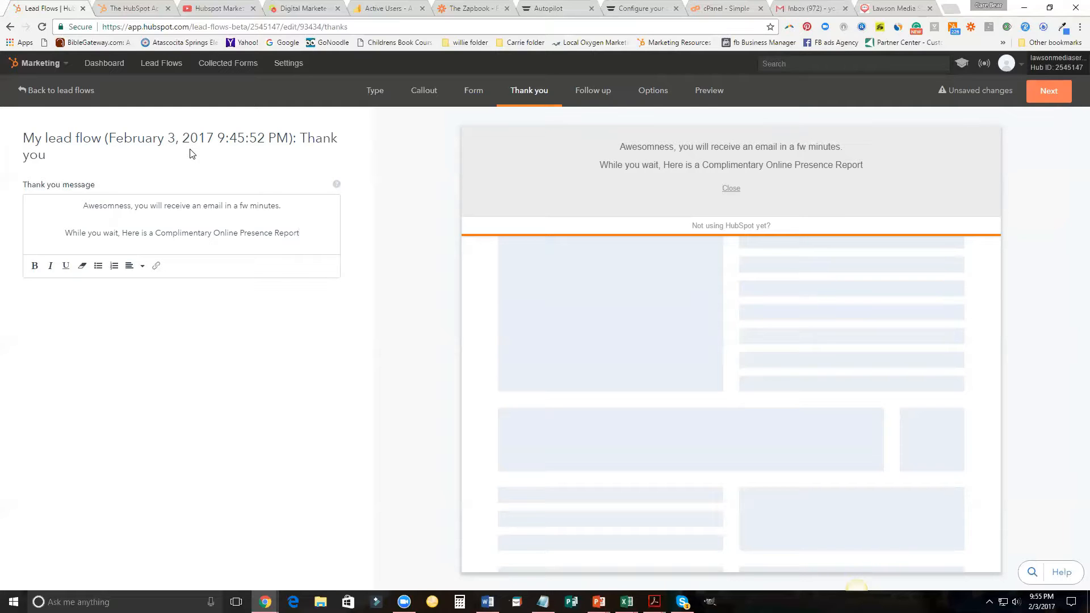
- Switch to the Lawson Media Services website and open the blog post "Why You Need To Monitor Your Local Business Online Presence"
left_click(890, 8)
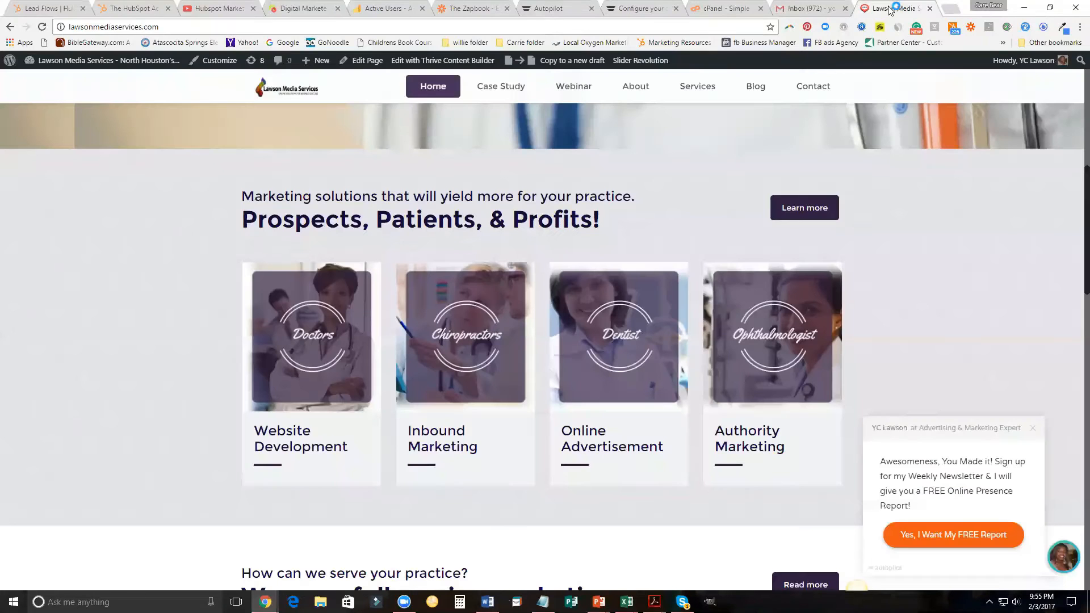
left_click(763, 91)
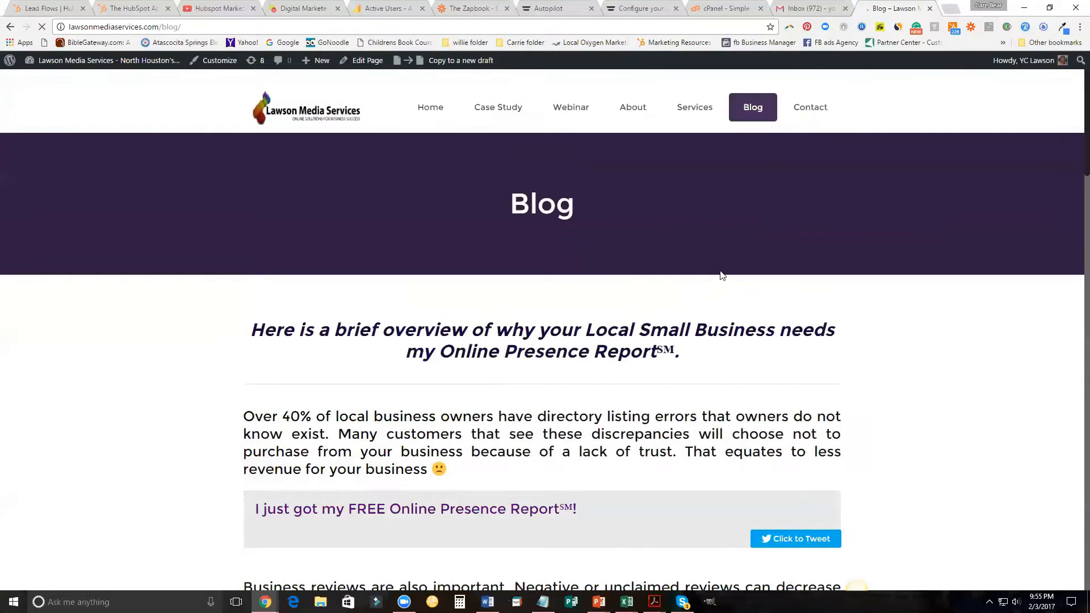
scroll(657, 293, "down", 5)
scroll(658, 293, "down", 6)
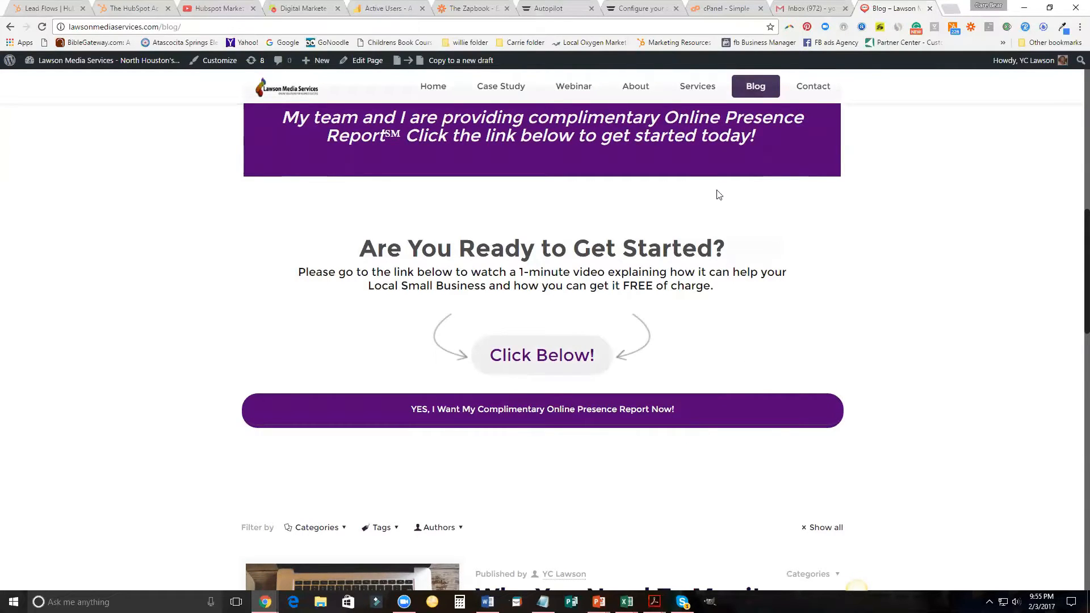
scroll(784, 440, "down", 4)
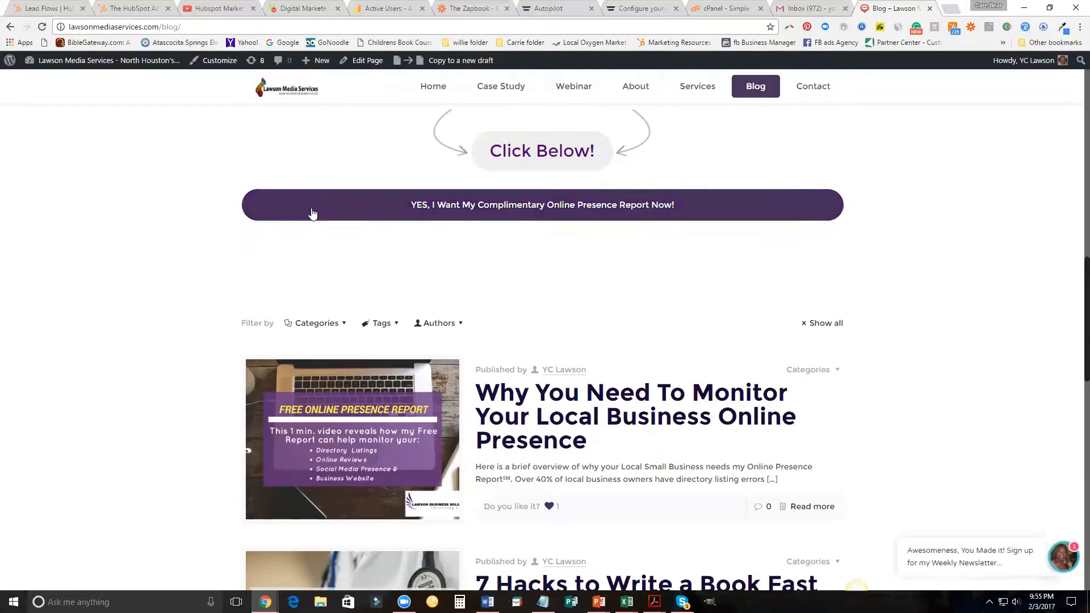
scroll(200, 317, "up", 6)
scroll(212, 316, "down", 10)
left_click(627, 220)
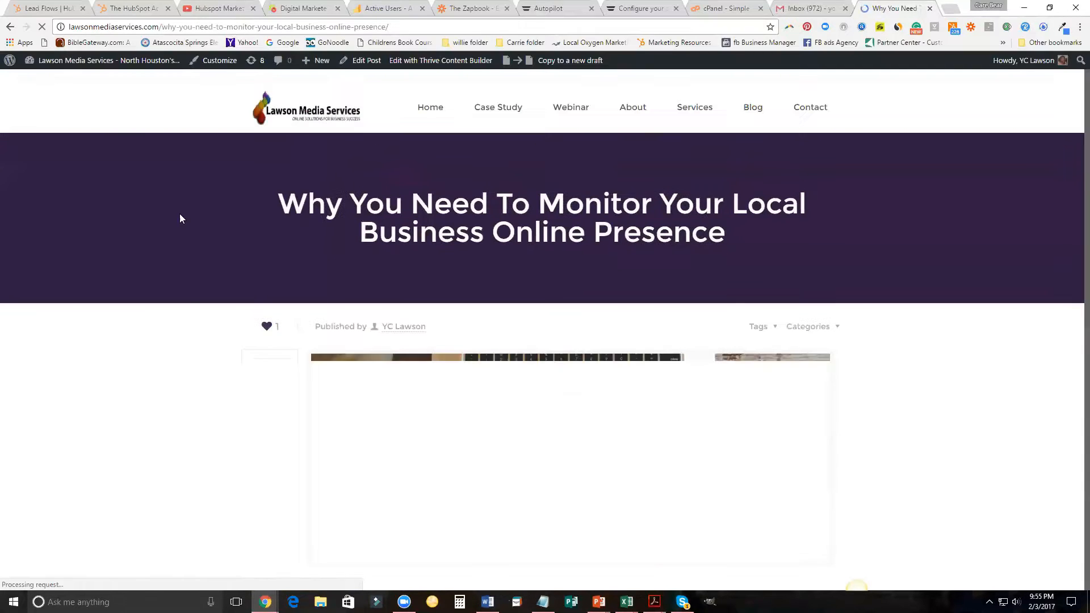
- Copy the blog post's web address
left_click(393, 27)
right_click(393, 26)
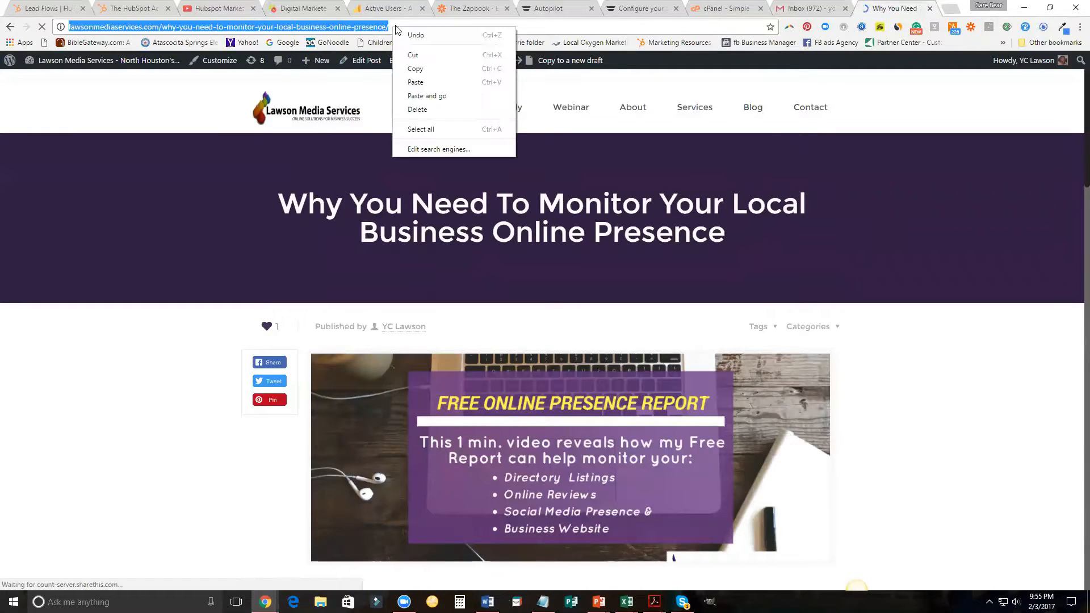
left_click(417, 67)
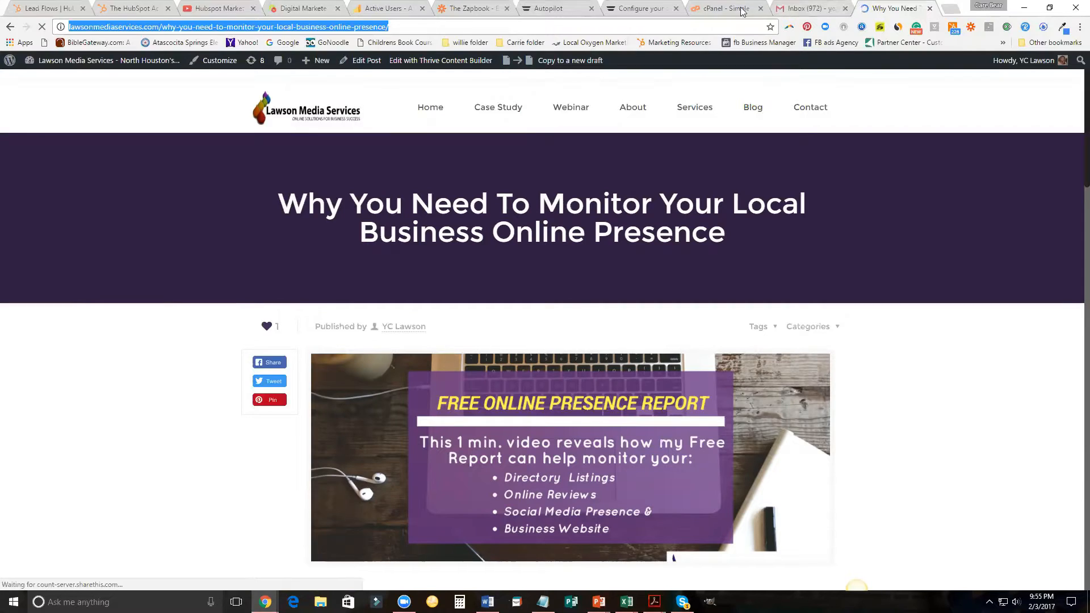
- Back in the lead flow's thank-you message, link "Complimentary Online Presence Report" to the copied blog post address, with opening in a new tab disabled
left_click(66, 6)
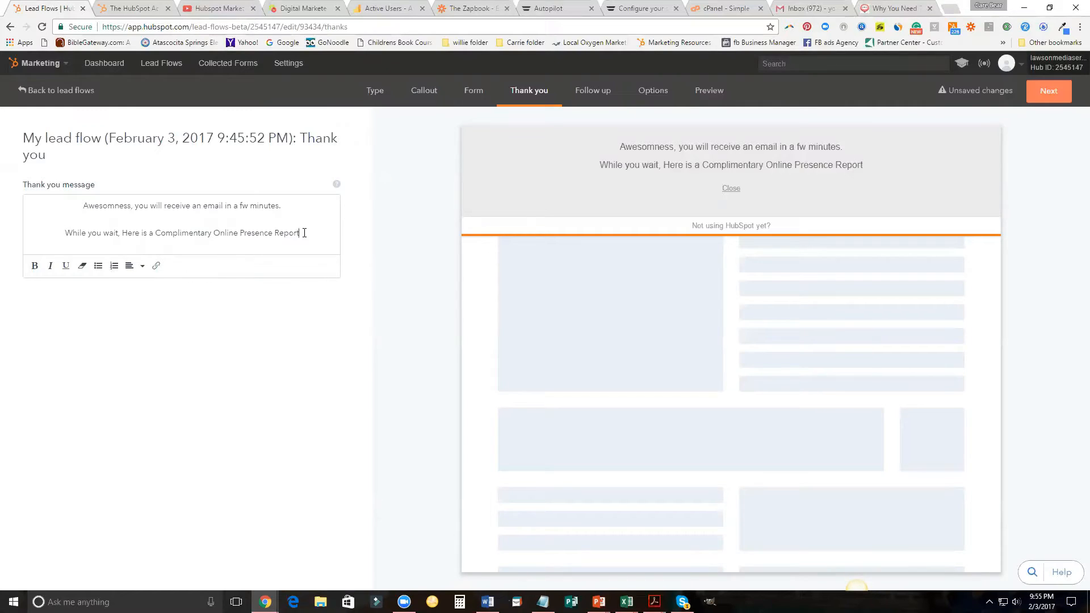
left_click_drag(300, 234, 155, 233)
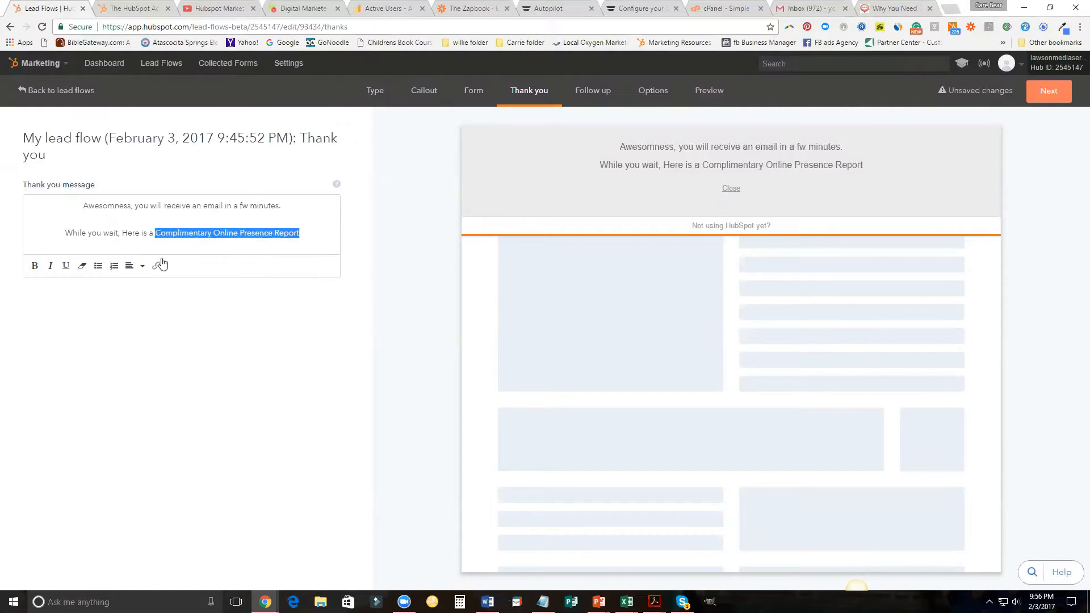
left_click(159, 264)
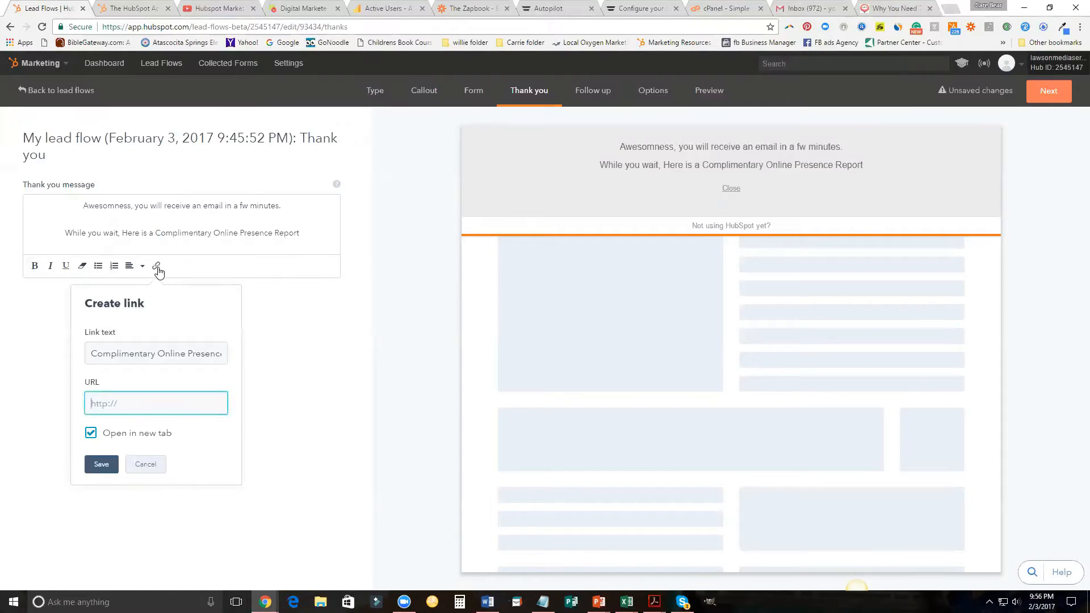
right_click(124, 404)
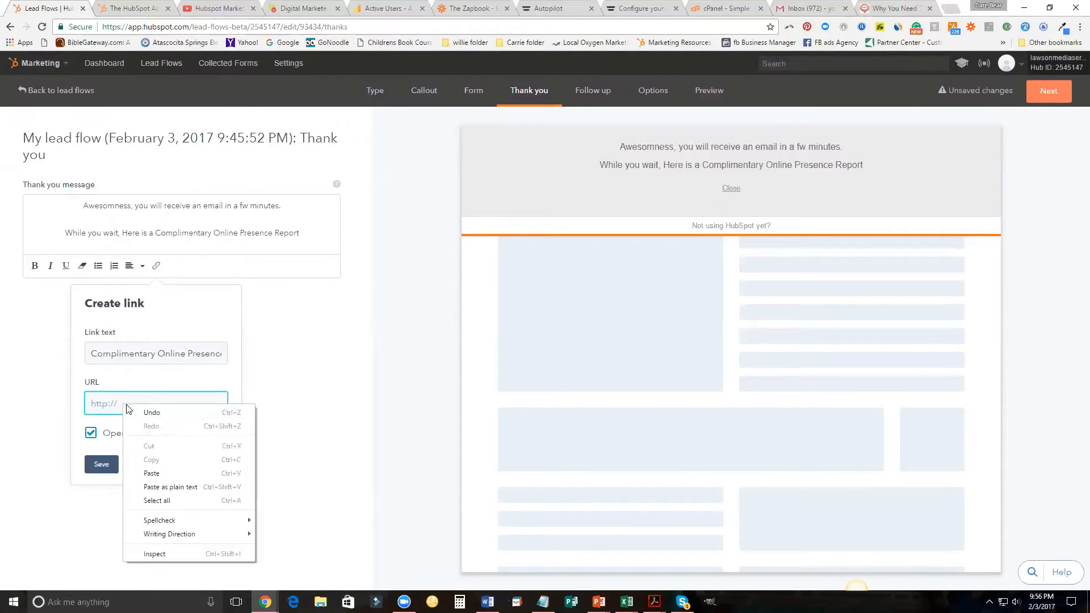
left_click(152, 472)
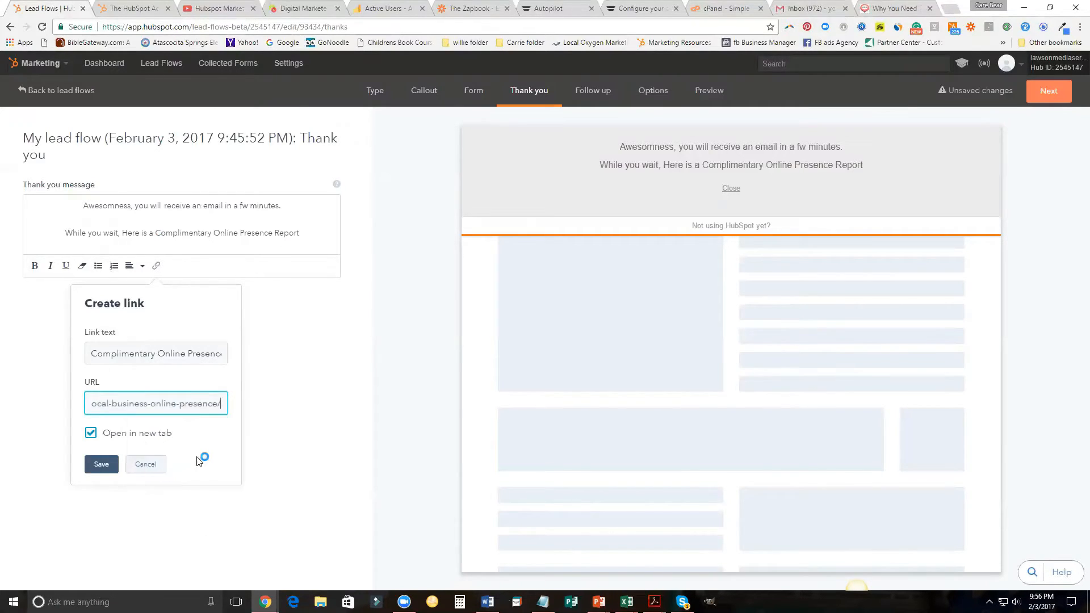
left_click(90, 434)
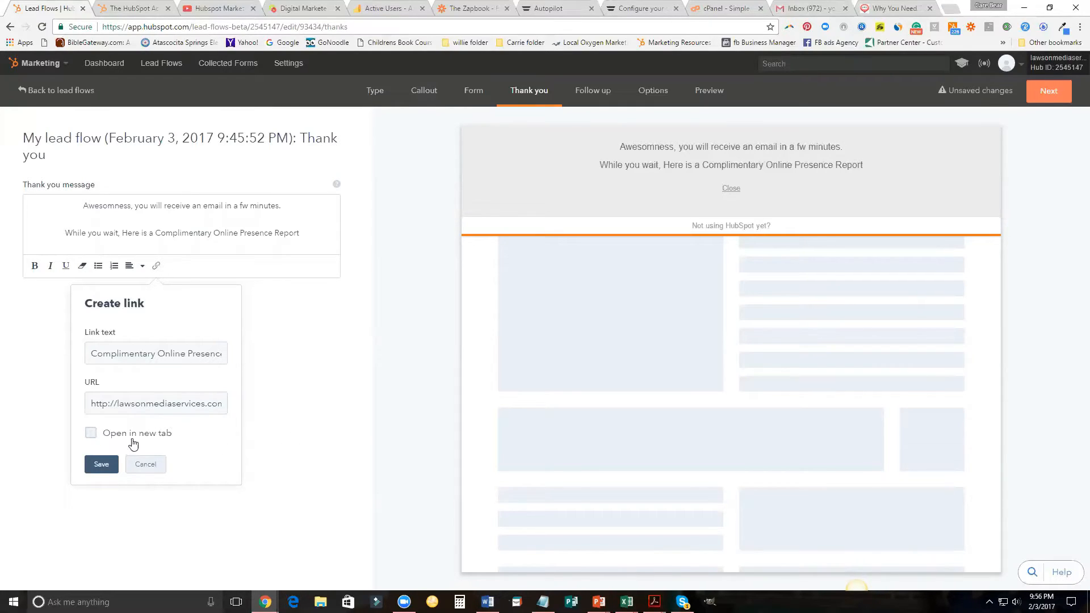
left_click(102, 465)
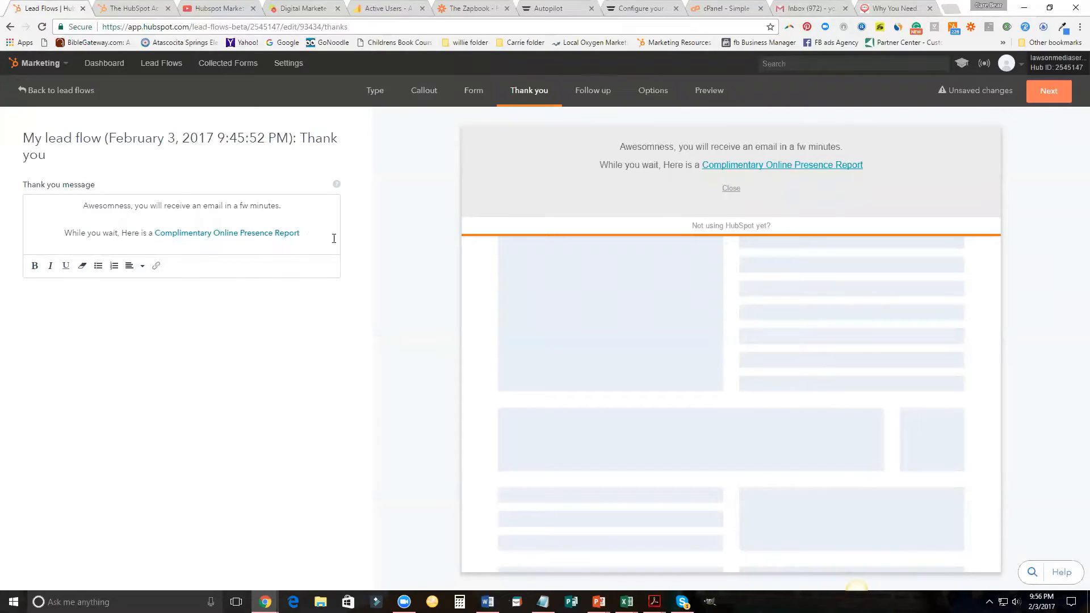
- Make the linked text "Complimentary Online Presence Report" bold and add an exclamation mark at its end
left_click_drag(296, 233, 155, 233)
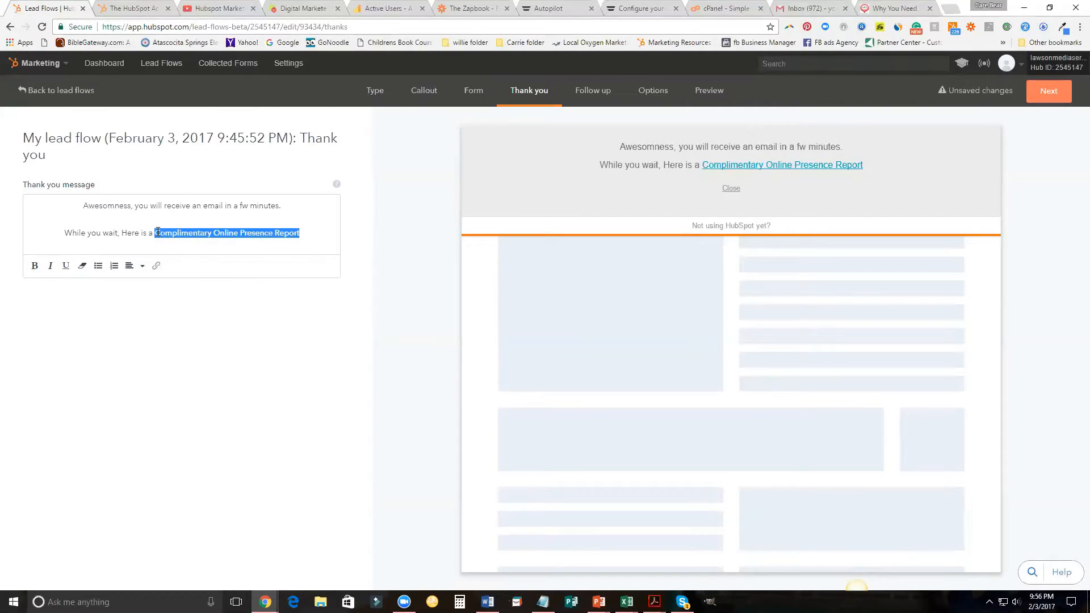
left_click(35, 267)
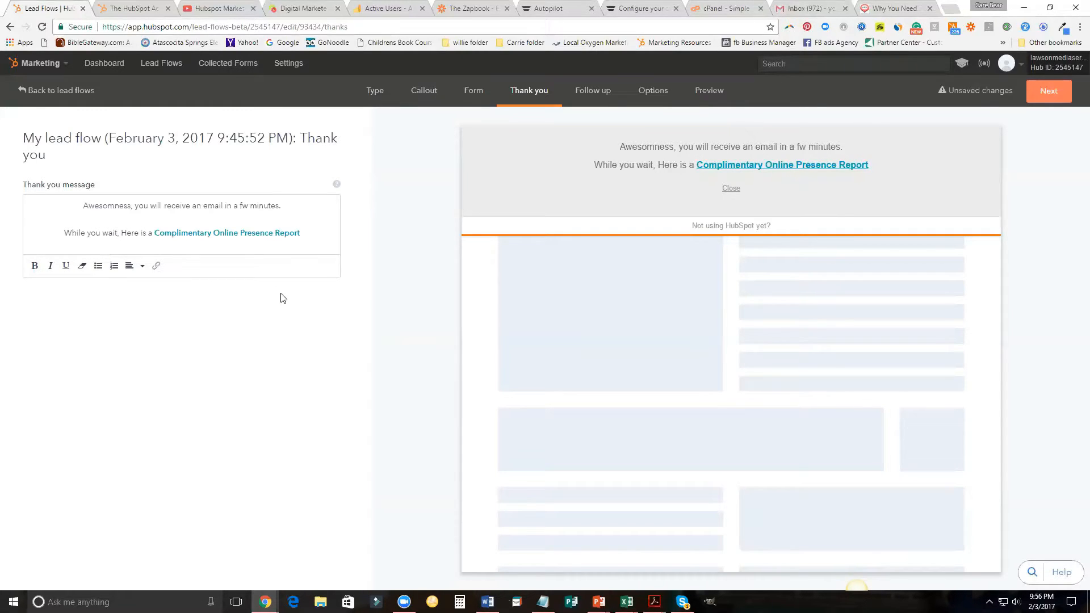
left_click(306, 232)
left_click(307, 233)
type("!")
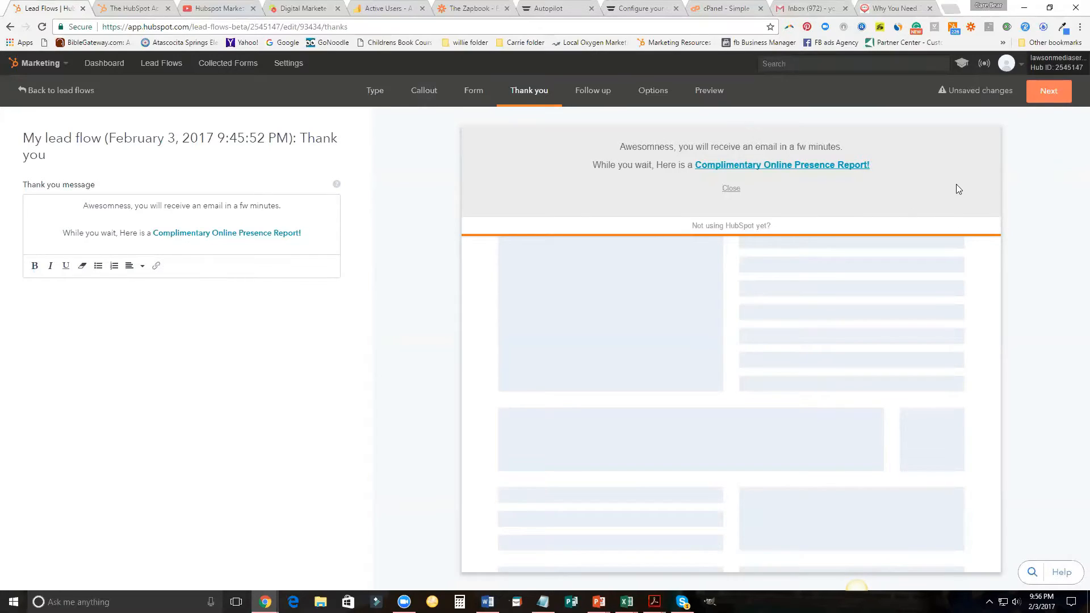
- Proceed past the follow-up stage to the lead flow options and name the lead flow "Lawson media Services Home Page Newsletter Sign-up"
left_click(1045, 95)
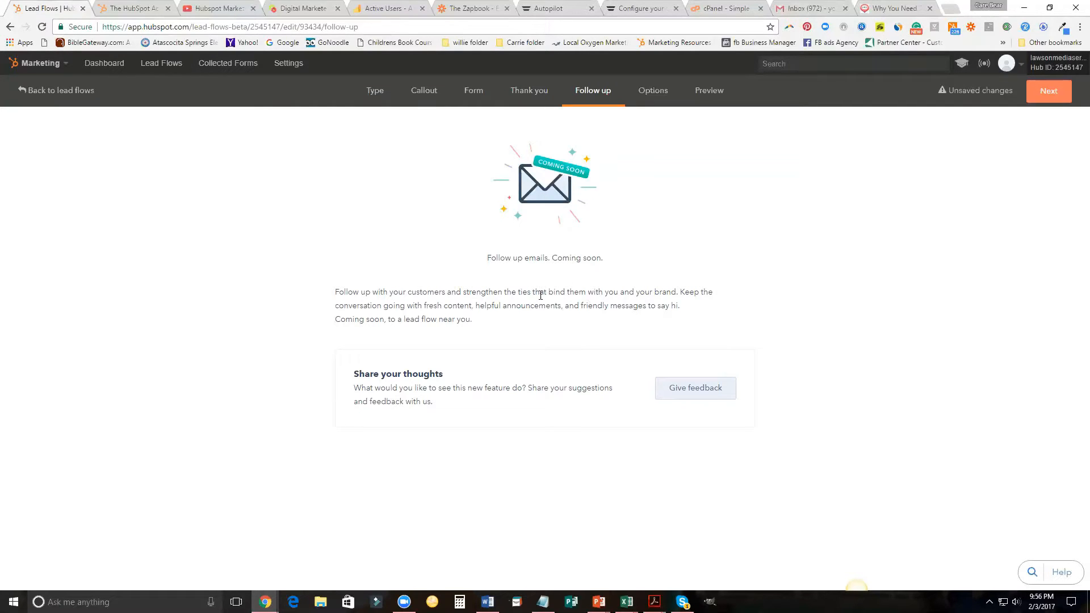
left_click(654, 90)
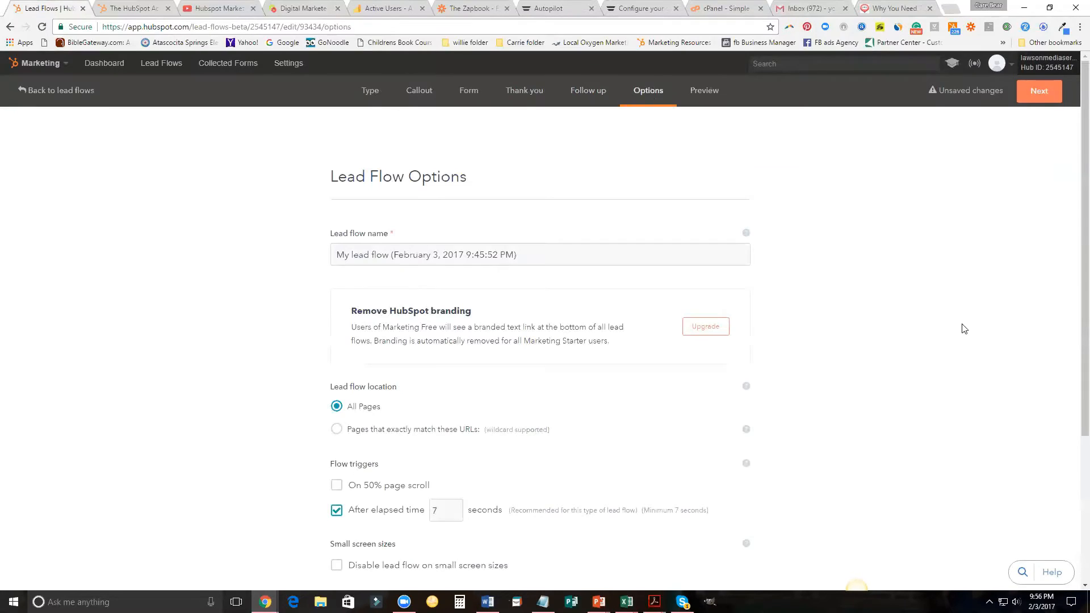
scroll(962, 321, "down", 1)
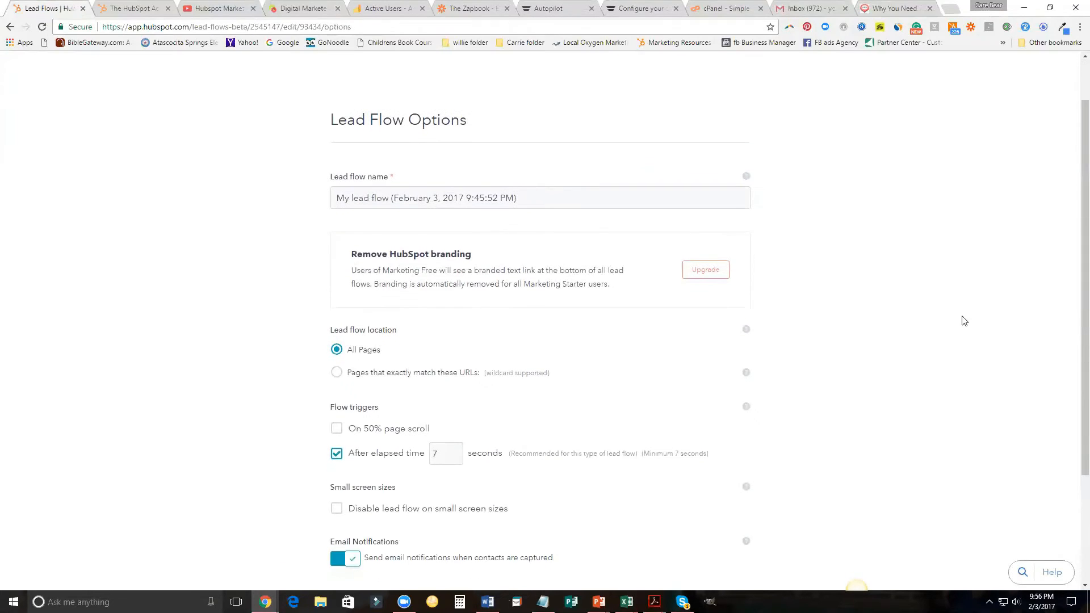
left_click(533, 201)
triple_click(532, 201)
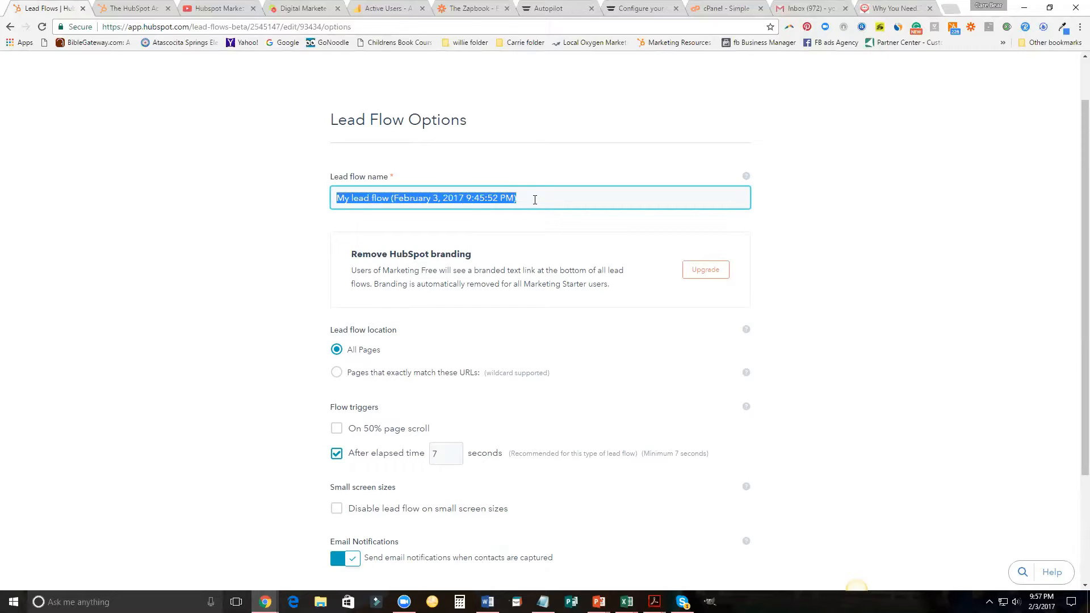
type("Lawson media")
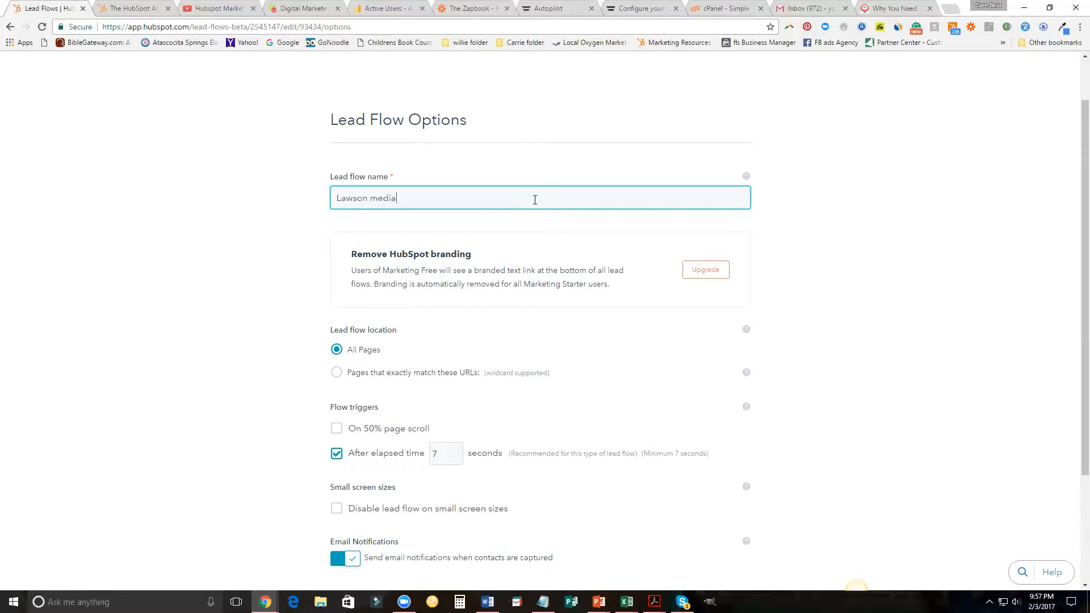
type(" Services Home")
- Remove "Home Page" from the lead flow name so it reads "Lawson media Services Newsletter Sign-up"
scroll(800, 302, "down", 1)
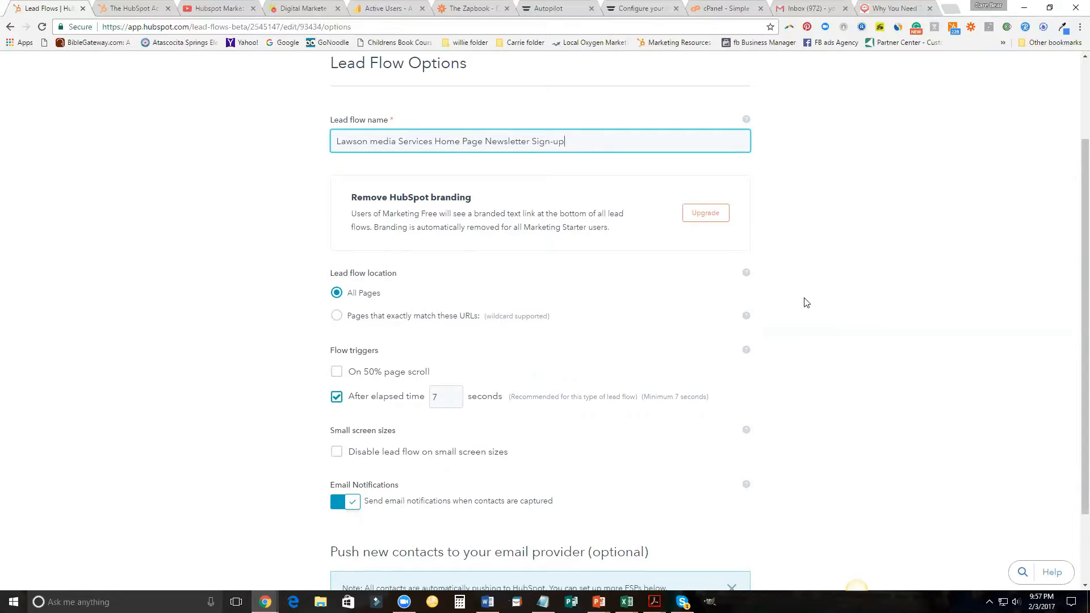
scroll(806, 302, "down", 1)
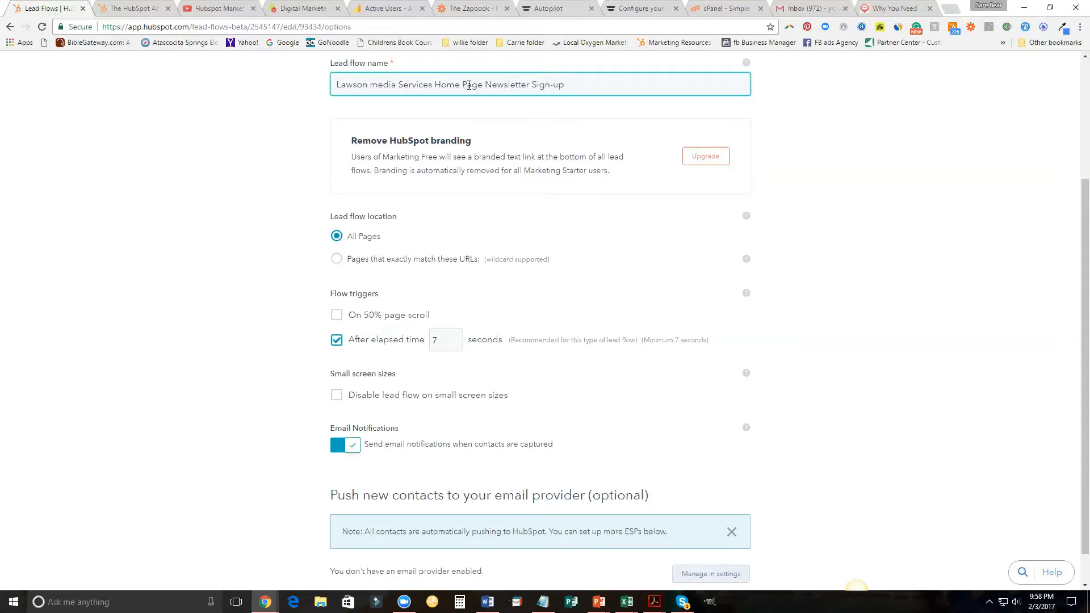
left_click_drag(483, 85, 437, 86)
key("BackSpace")
key("BackSpace")
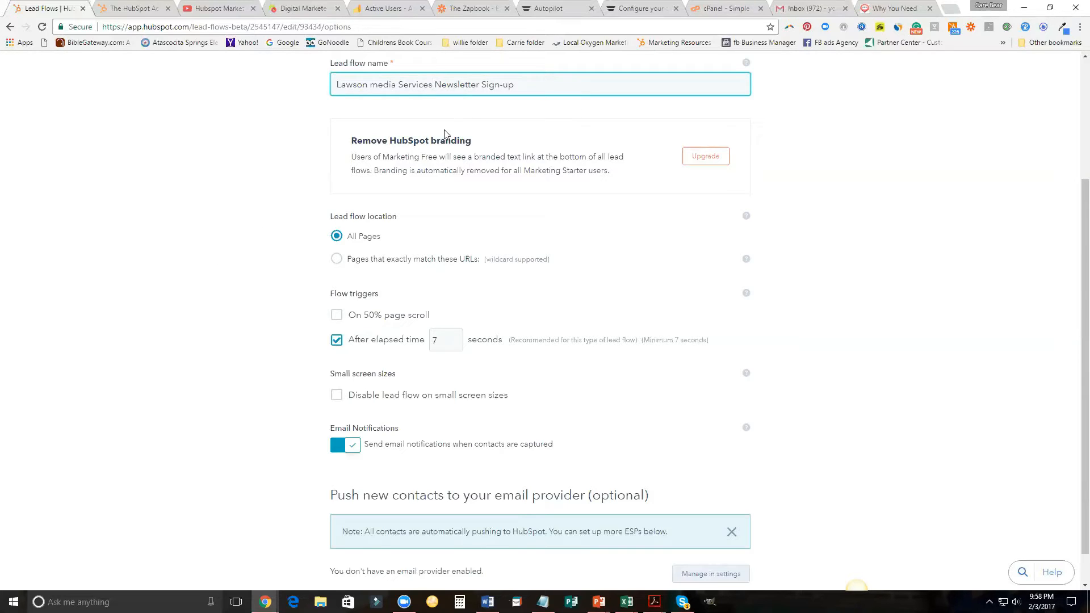
- Review the lead flow's location, trigger and notification options, and continue to the preview
scroll(253, 267, "down", 1)
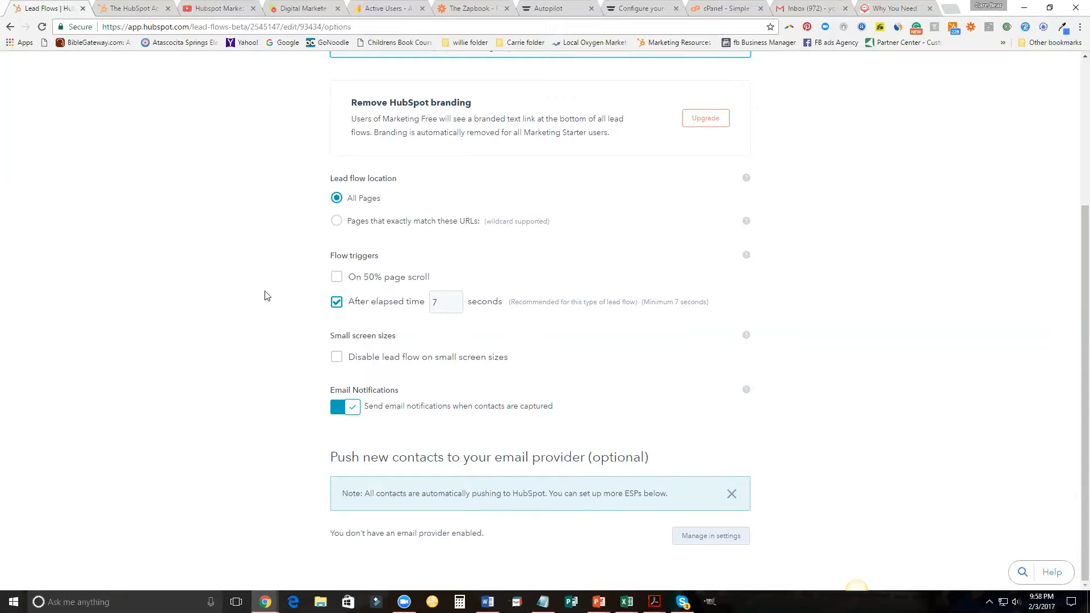
left_click(457, 302)
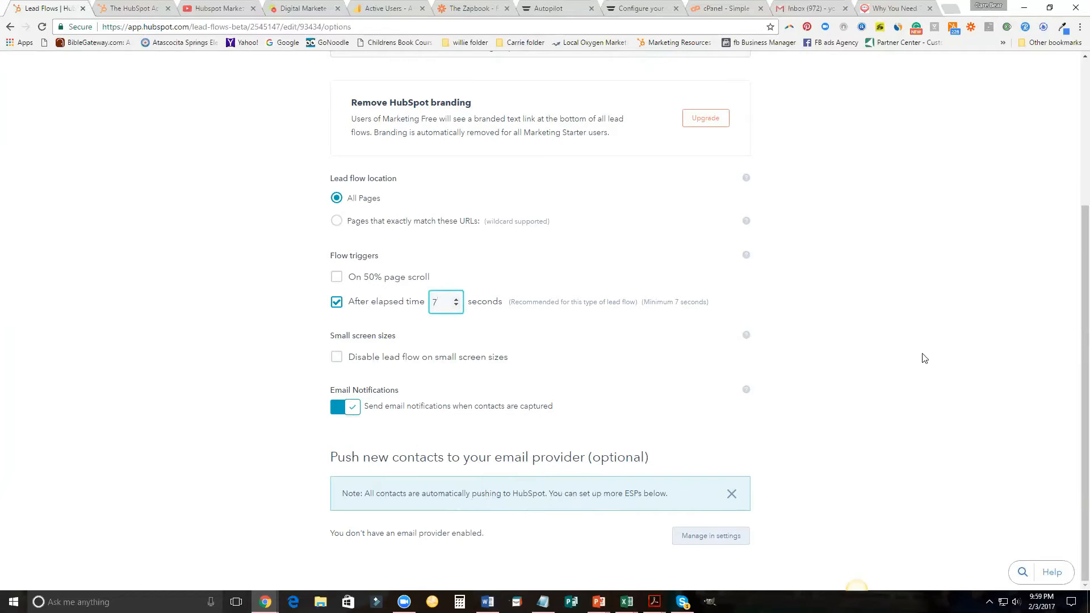
scroll(903, 238, "up", 4)
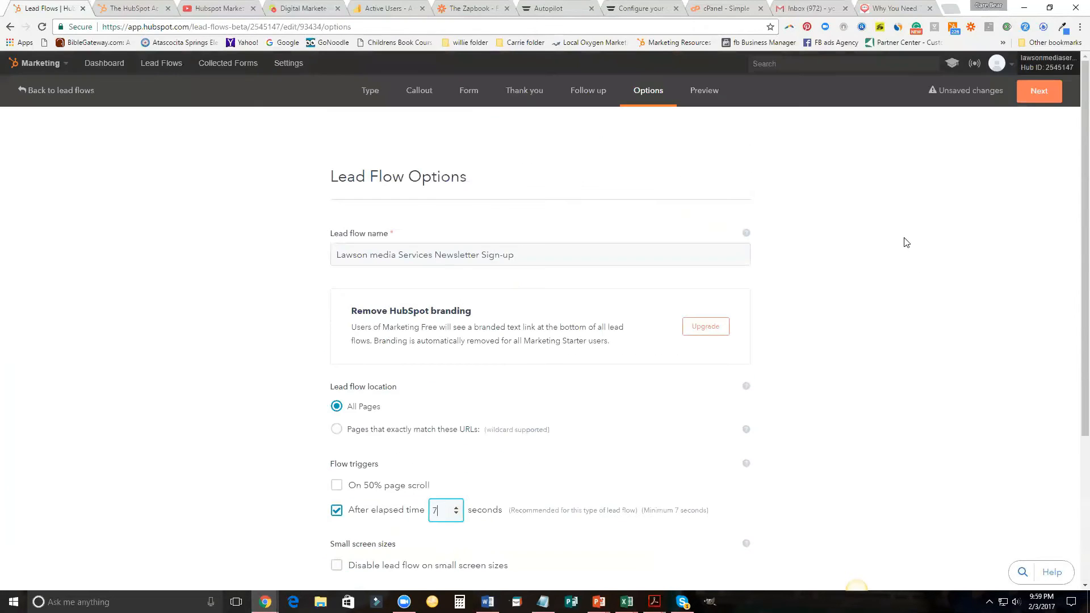
left_click(1045, 92)
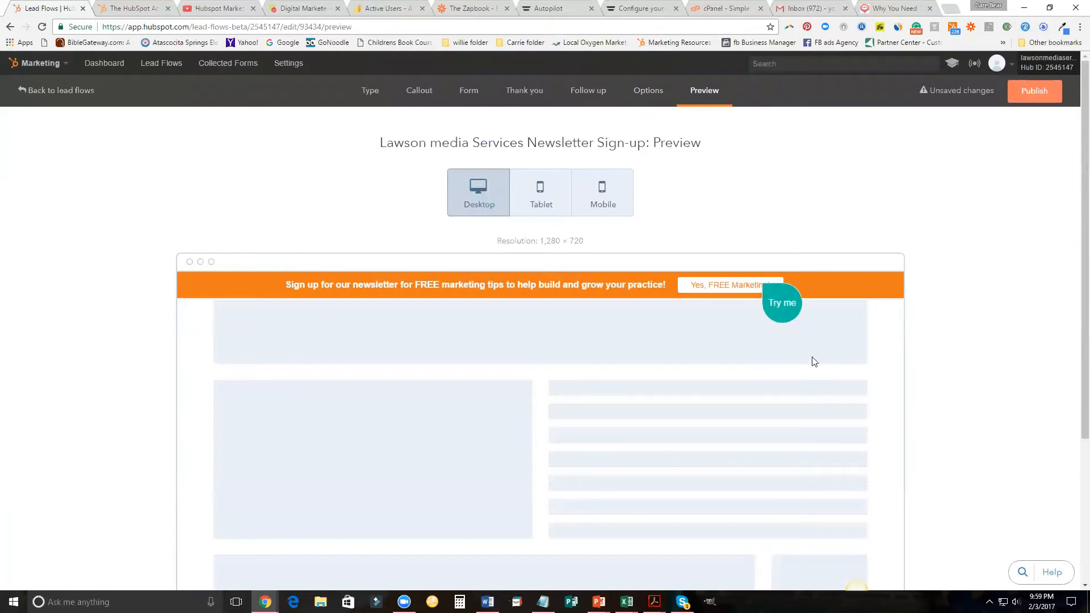
- Preview the banner at tablet and mobile sizes, and examine the mobile layout and the option to disable the lead flow on mobile devices
left_click(540, 195)
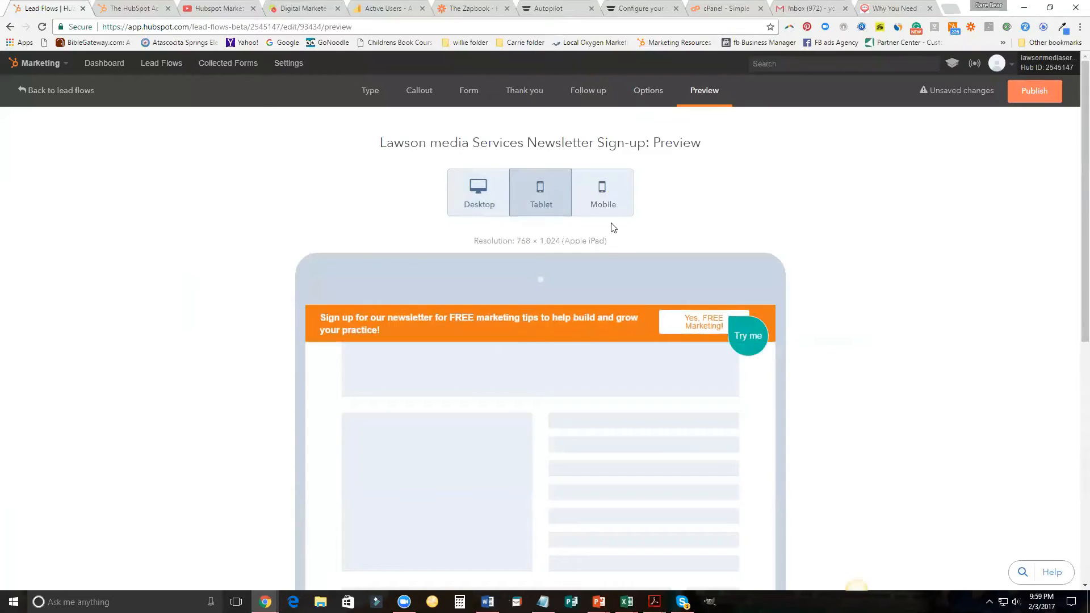
left_click(601, 204)
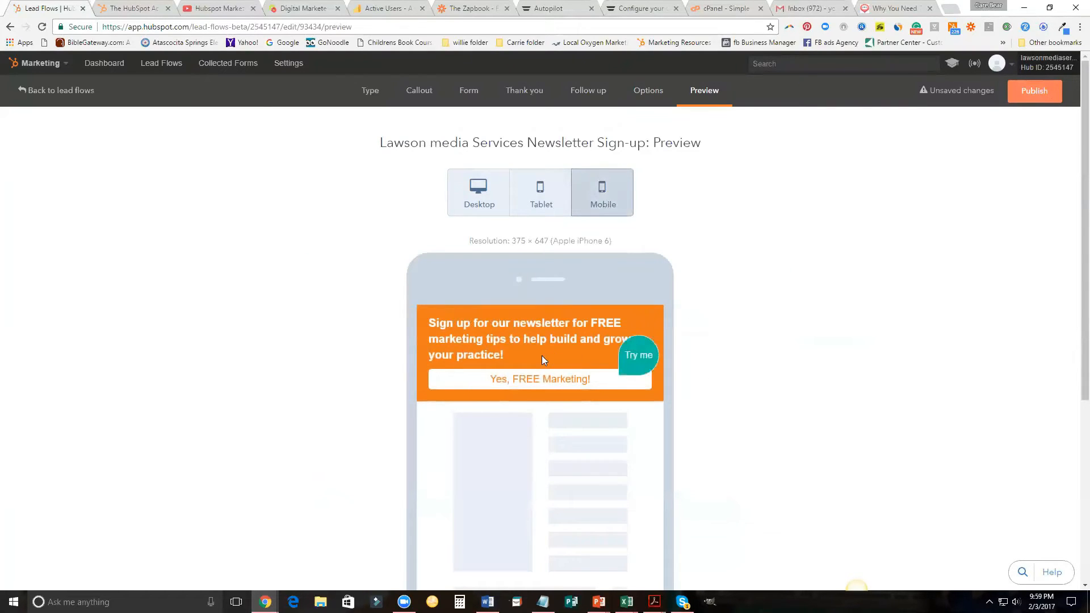
scroll(806, 396, "down", 3)
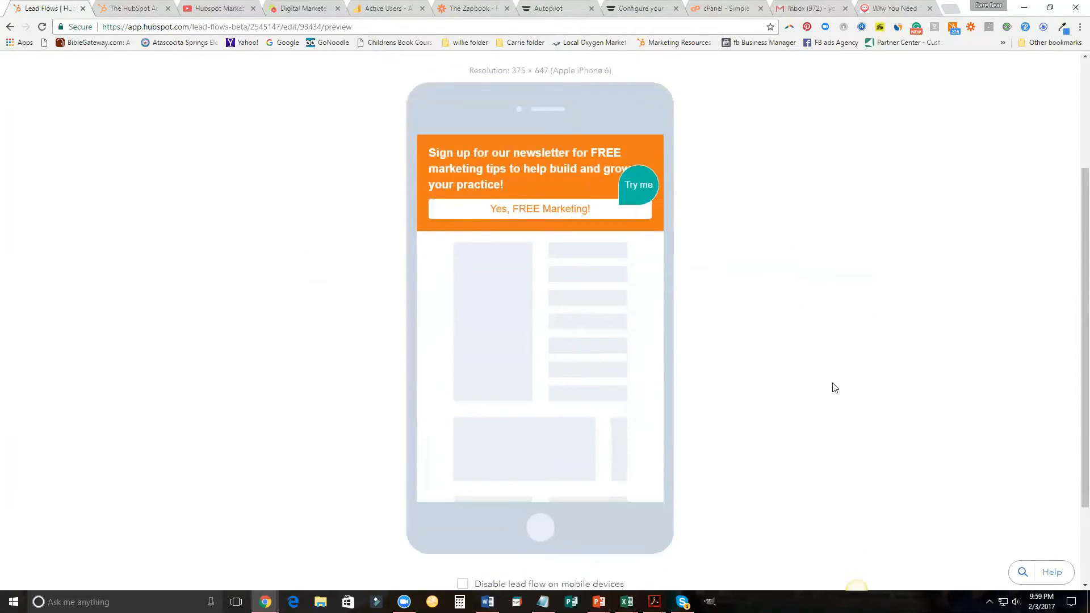
scroll(836, 386, "down", 2)
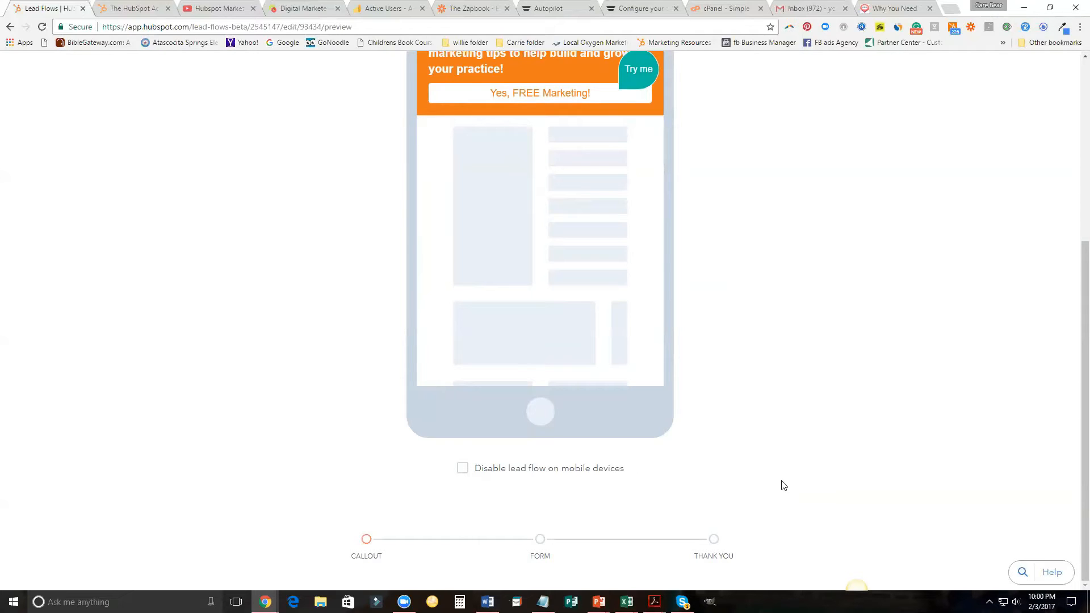
scroll(837, 471, "up", 5)
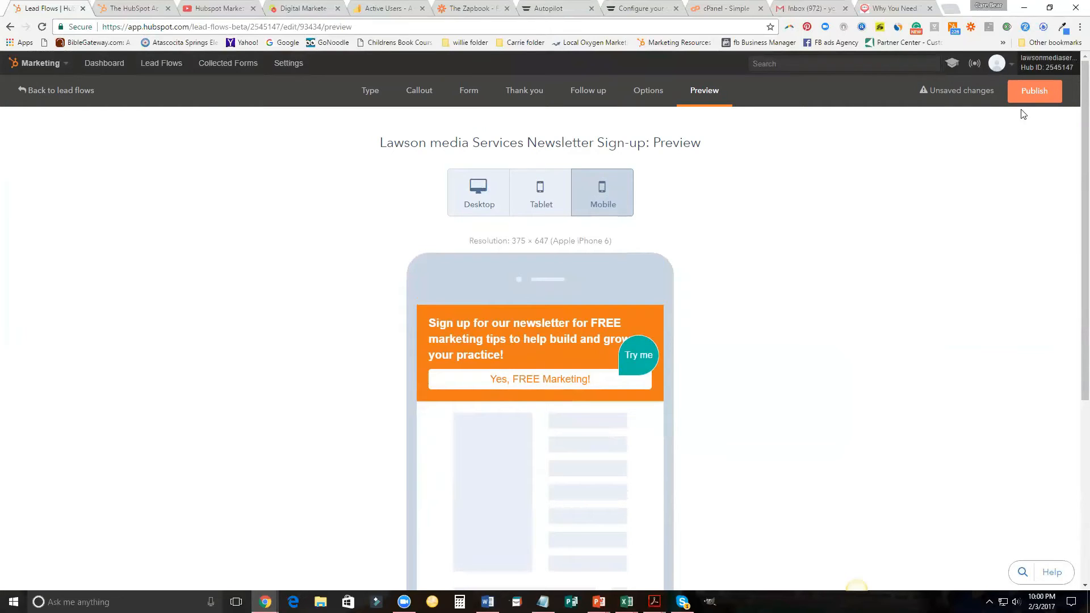
scroll(749, 263, "down", 4)
scroll(761, 264, "down", 1)
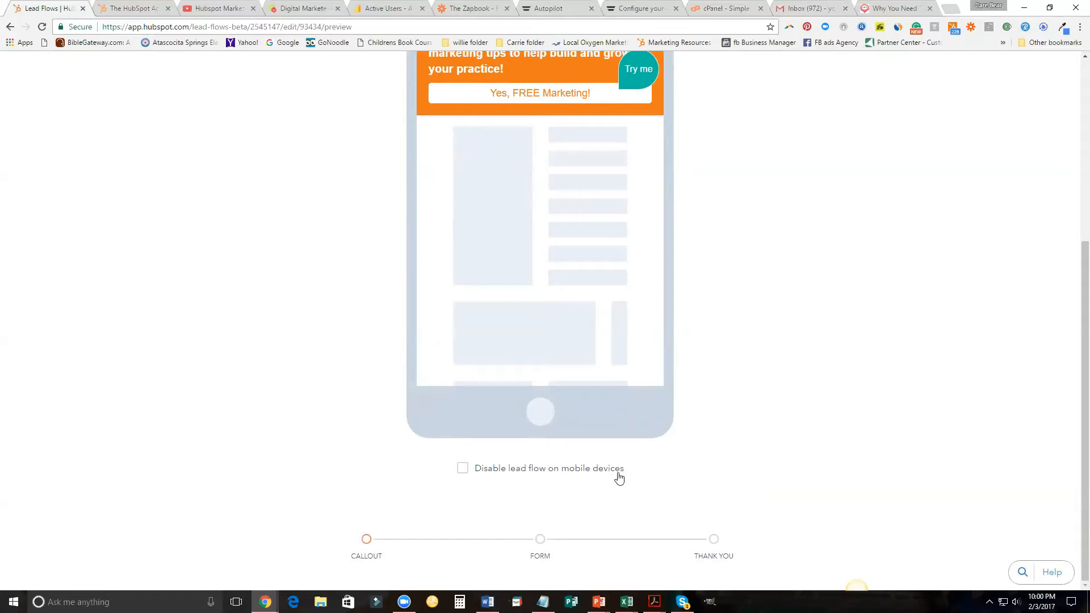
- Publish the newsletter sign-up lead flow, set it live on the website and finish editing
scroll(880, 413, "up", 5)
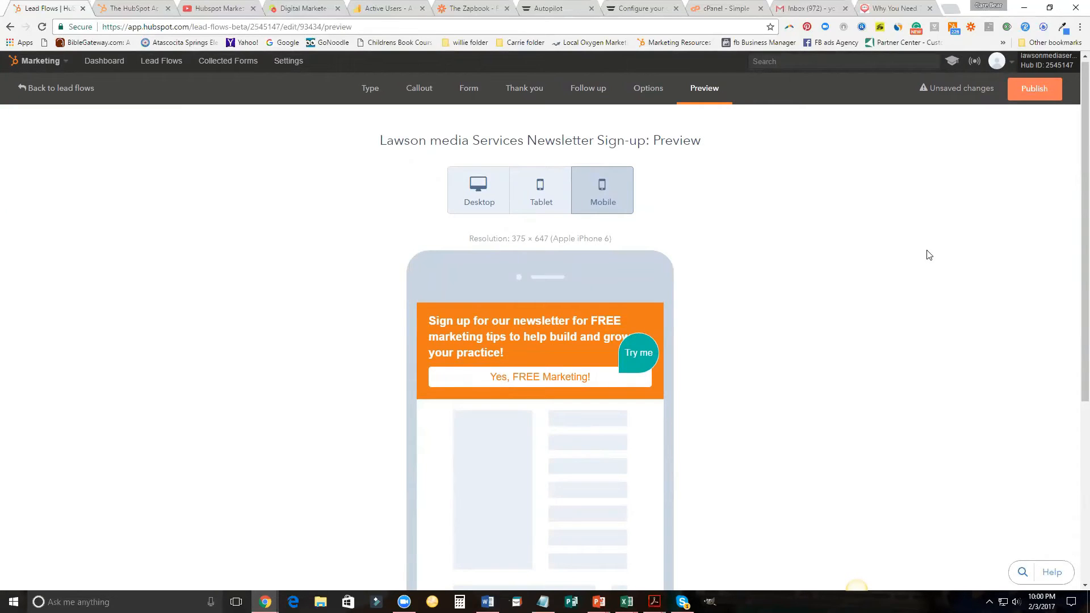
left_click(1042, 98)
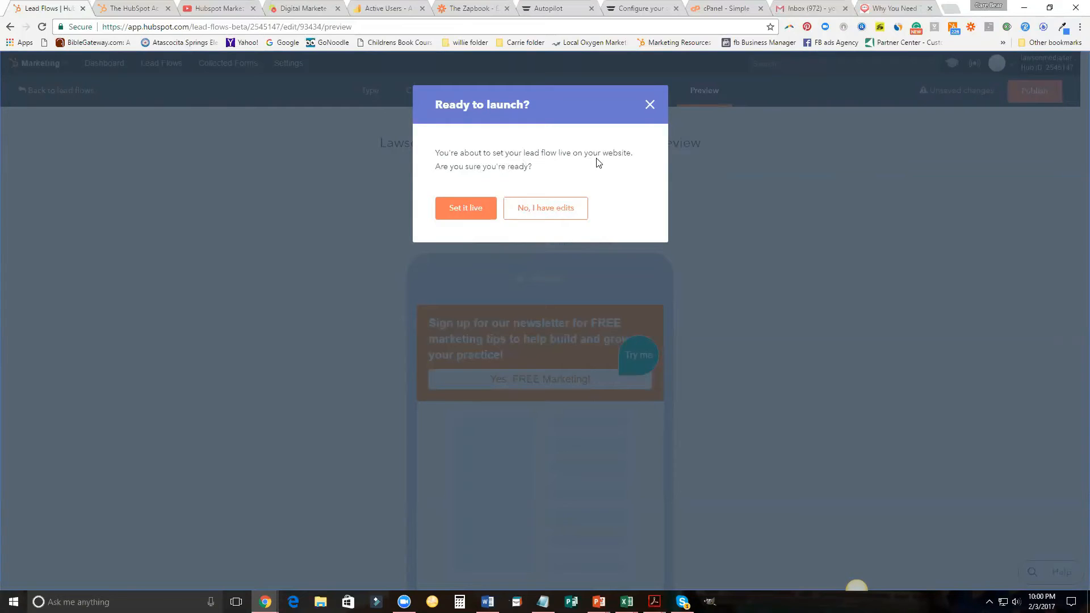
left_click(467, 214)
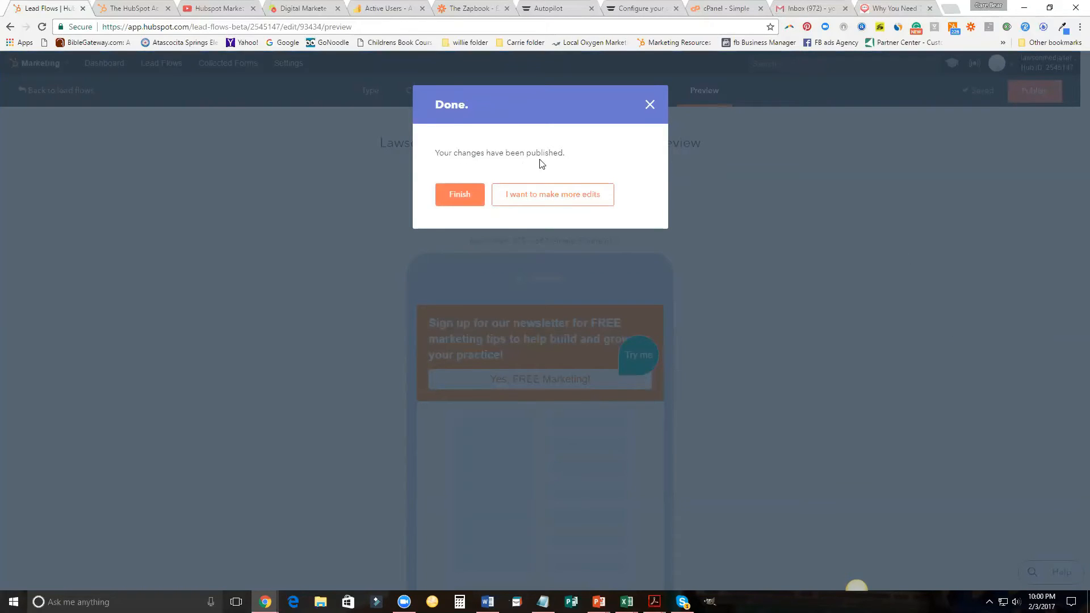
left_click(462, 198)
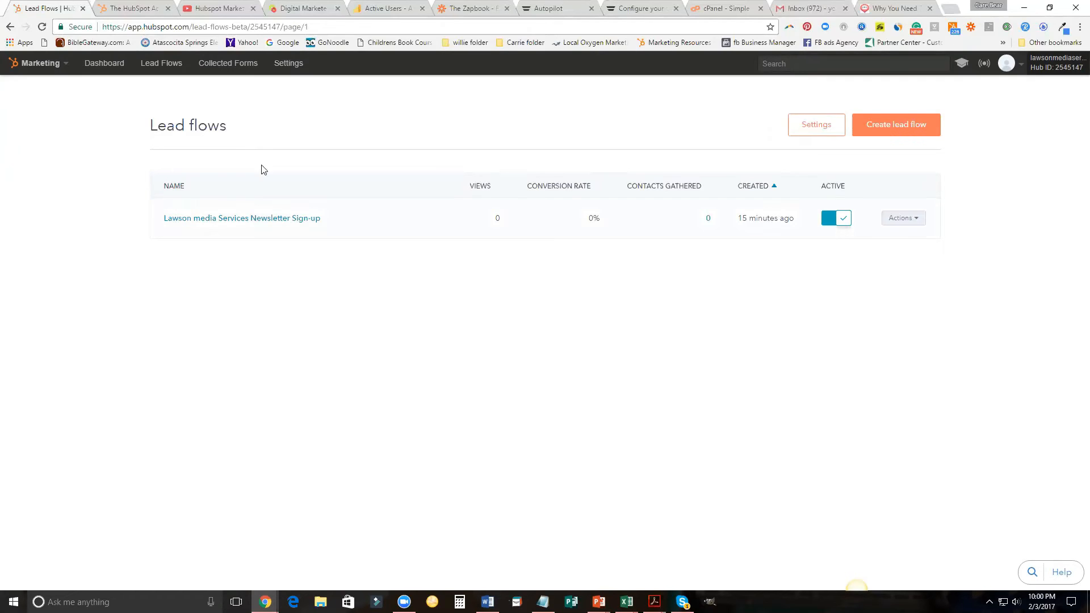
- Set the account's reports time zone to US/Central (UTC -6) and save the settings
left_click(288, 64)
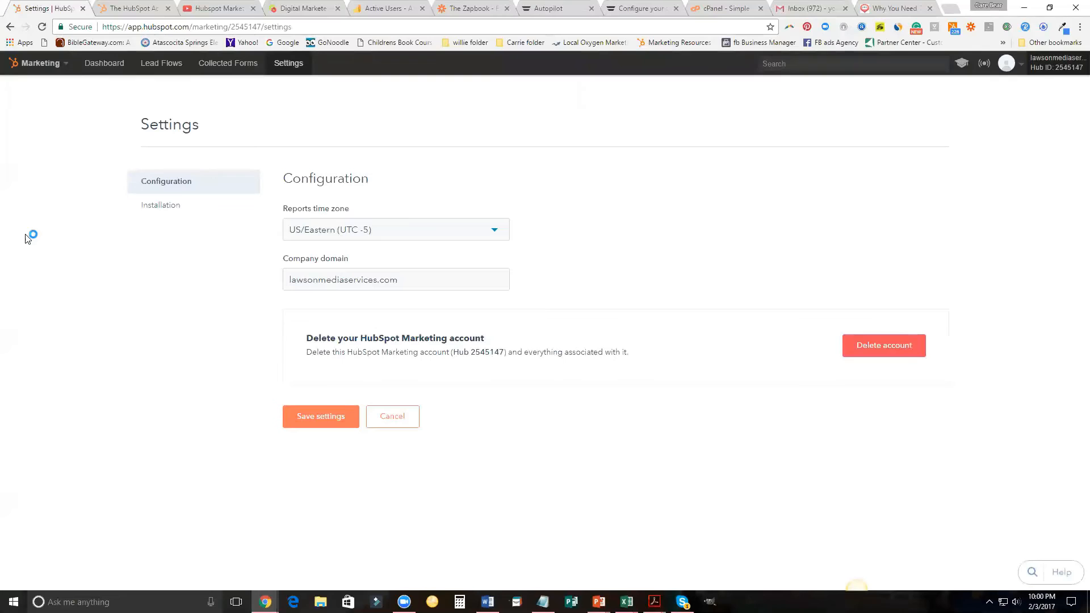
left_click(471, 237)
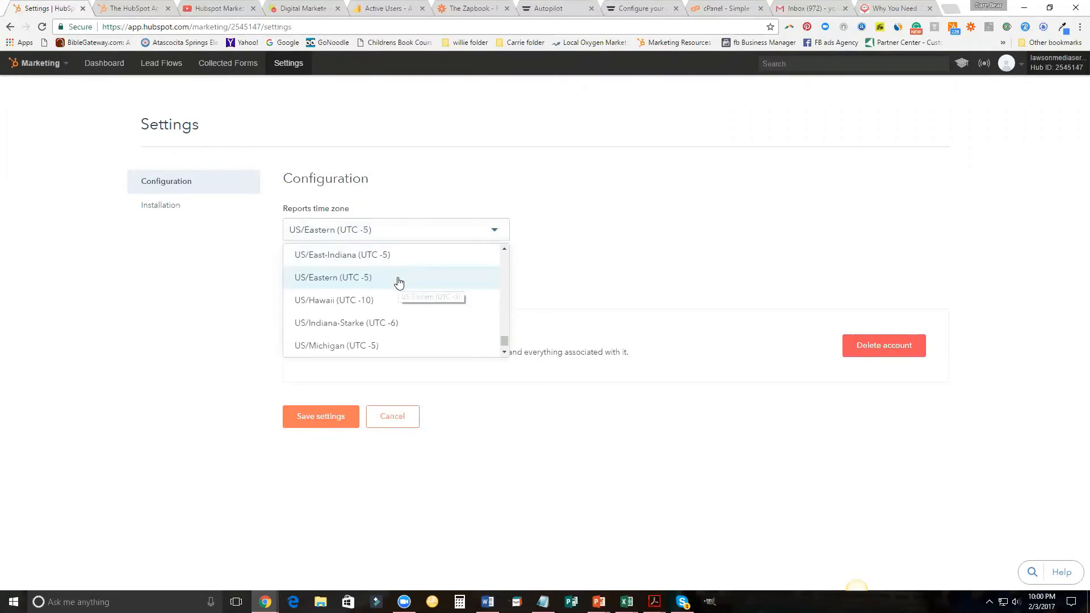
scroll(399, 282, "up", 1)
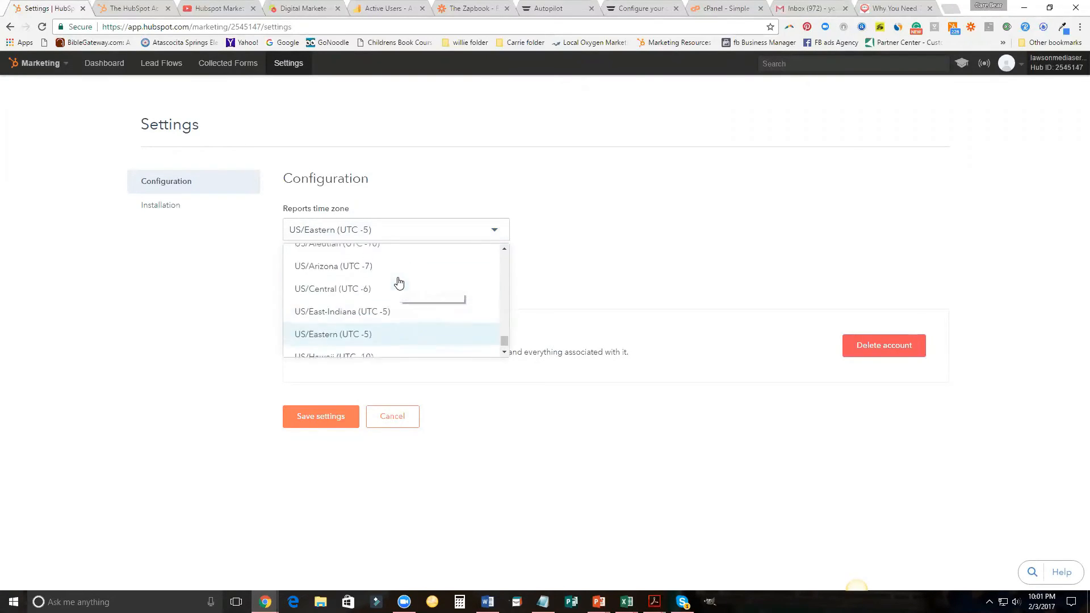
left_click(351, 290)
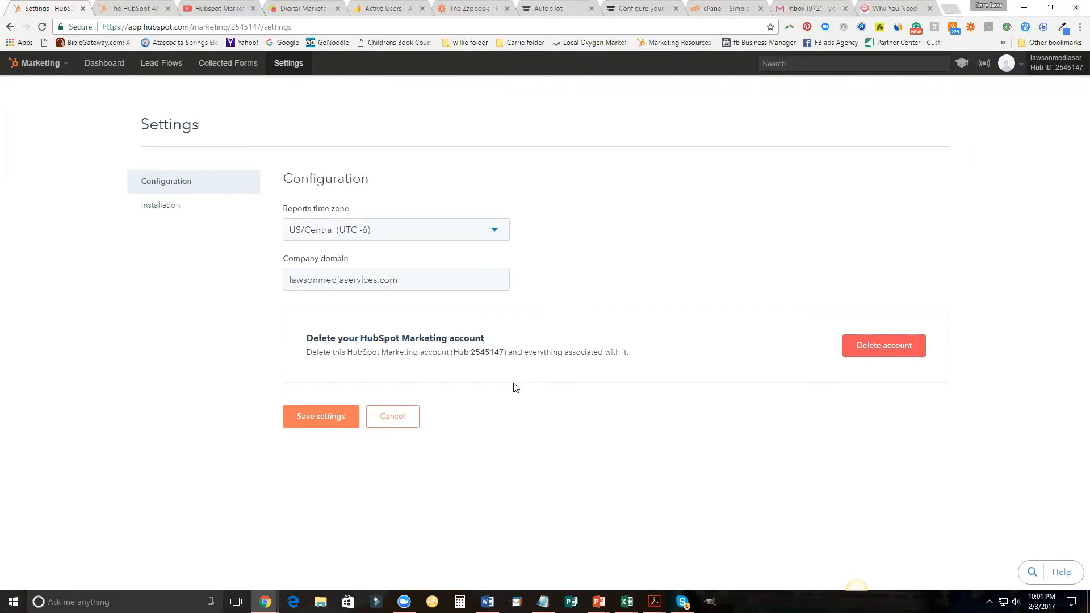
left_click(300, 423)
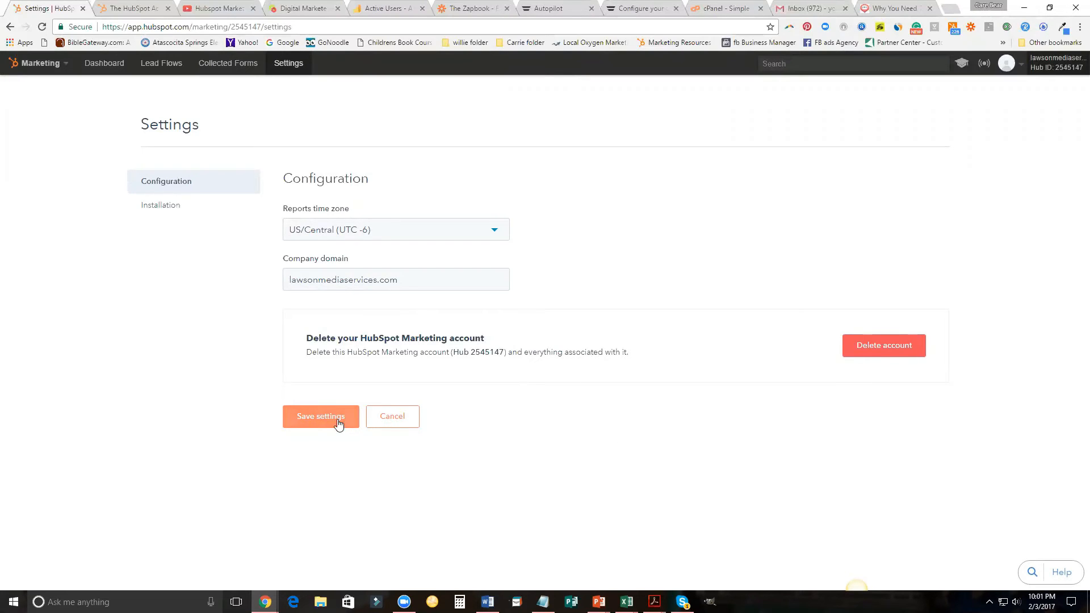
- Copy the full tracking embed code from the installation settings and expand the WordPress installation section
left_click(166, 209)
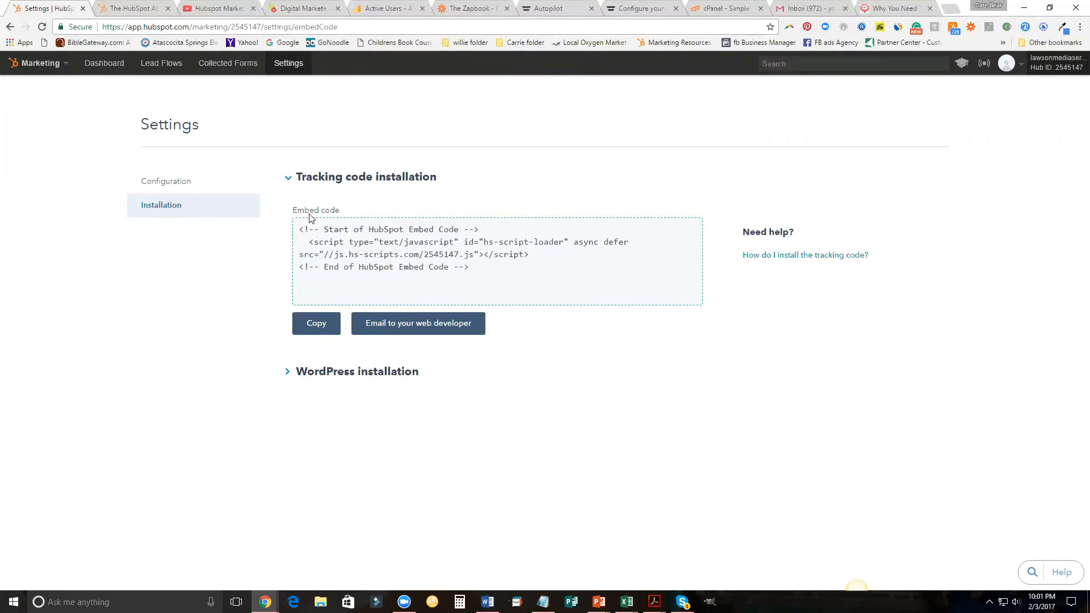
left_click(477, 271)
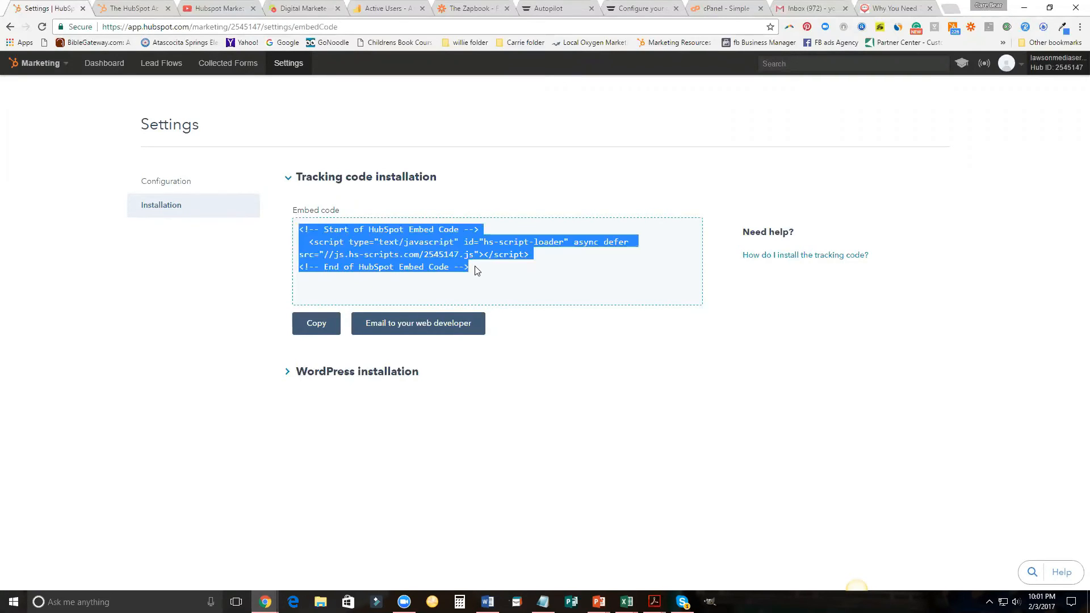
right_click(418, 257)
left_click(446, 266)
left_click(287, 373)
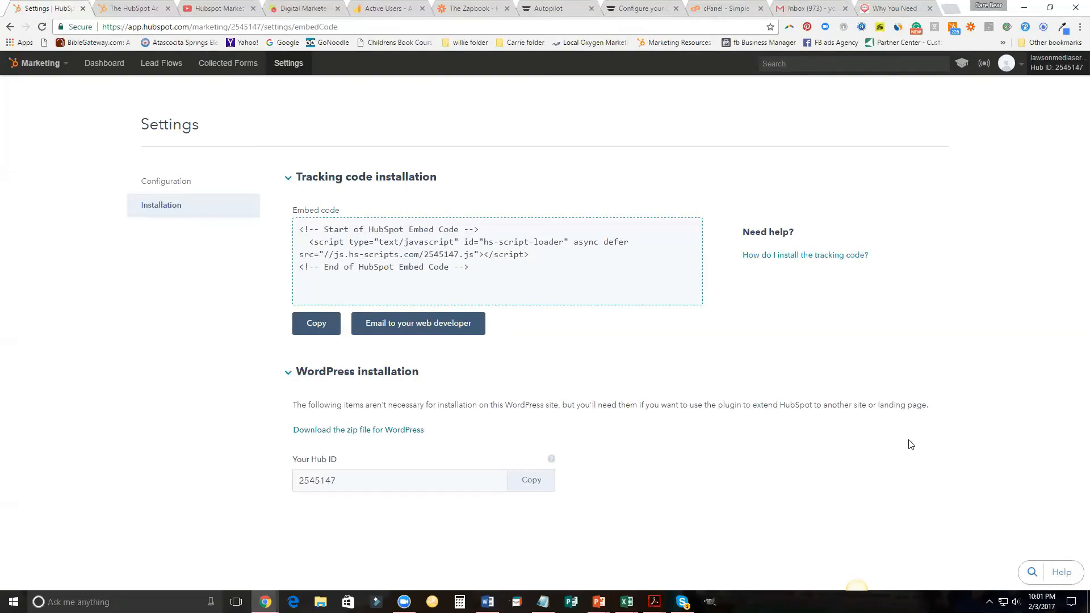
- Switch to the Lawson Media Services WordPress site and open its Insert Headers and Footers settings
left_click(893, 8)
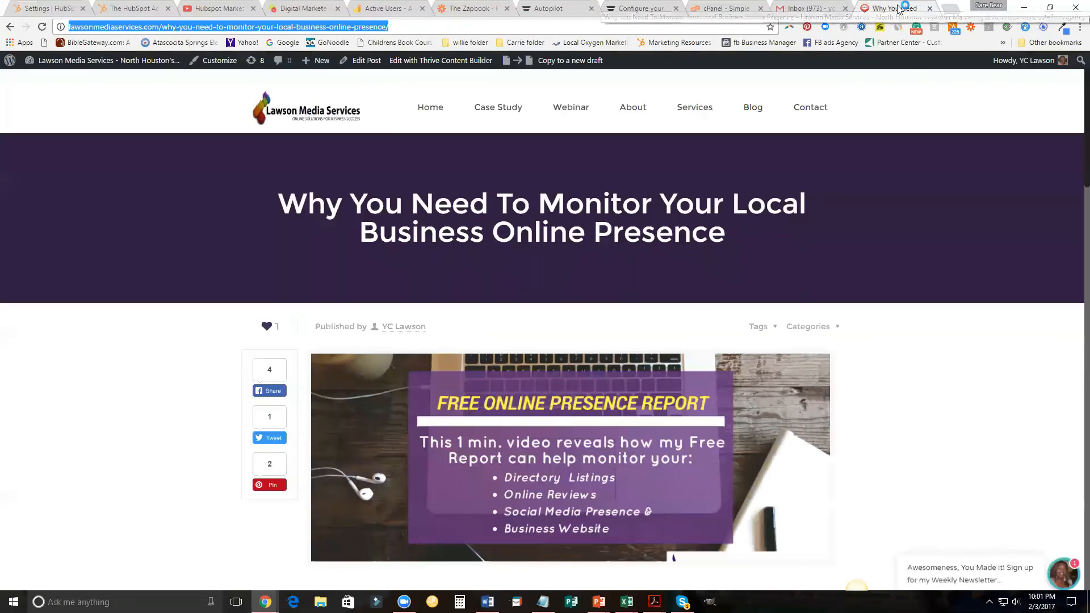
left_click(146, 64)
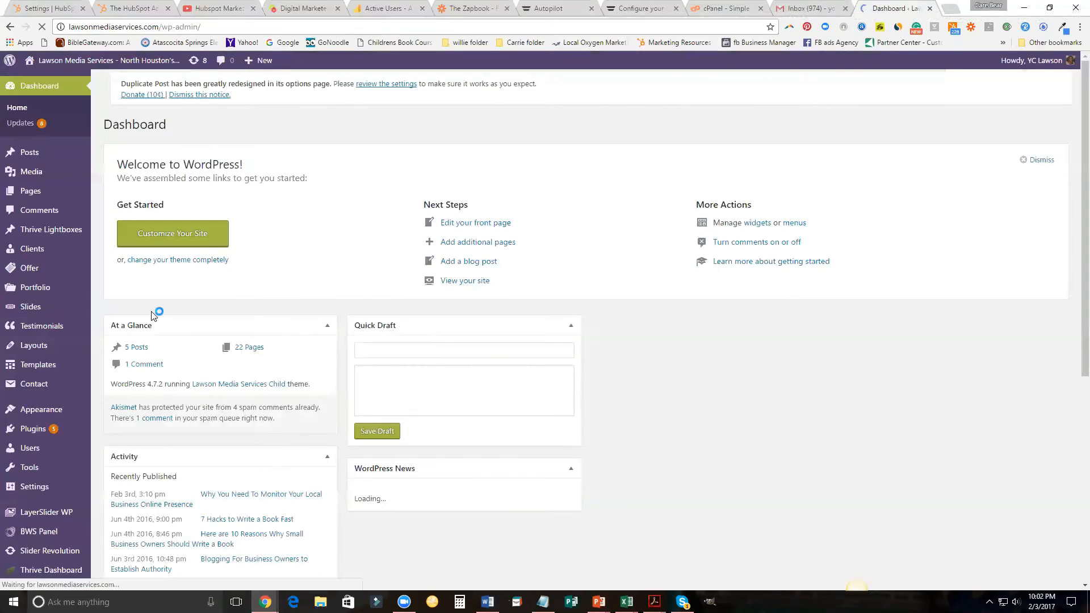
scroll(34, 329, "down", 4)
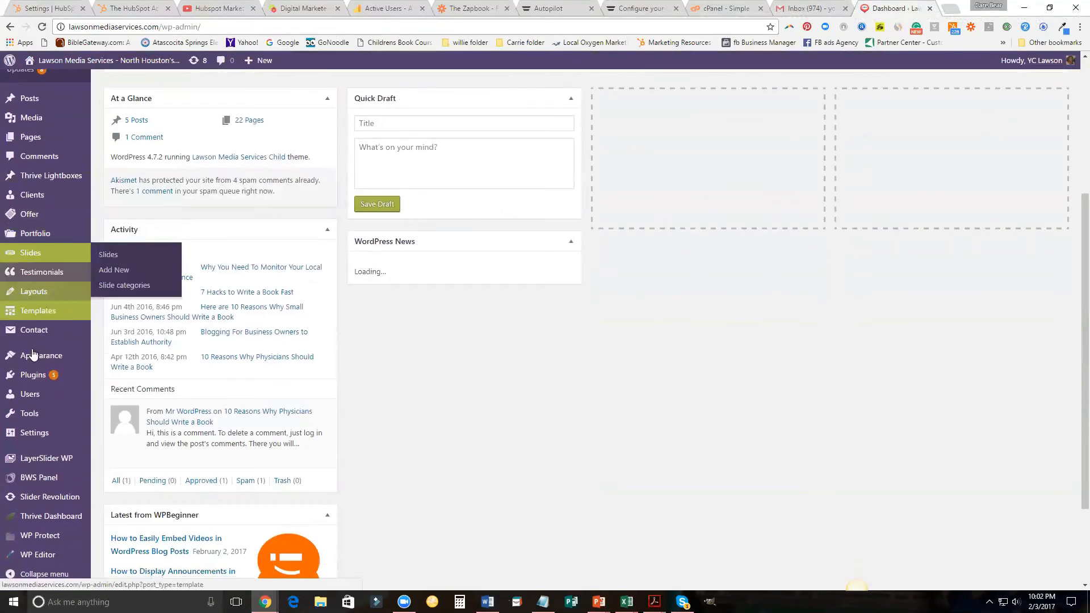
mouse_move(32, 355)
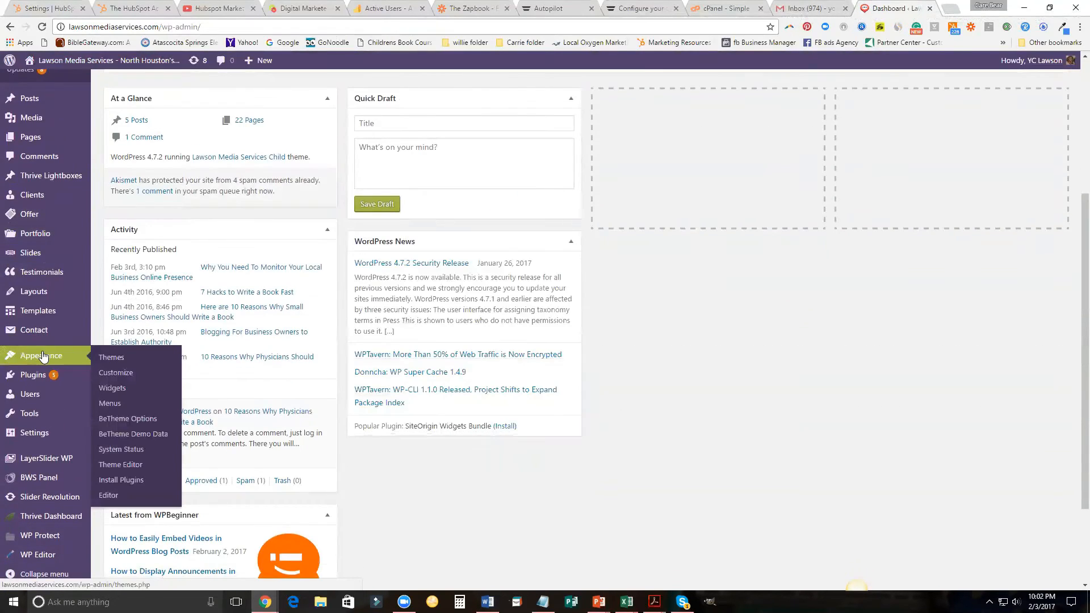
mouse_move(68, 437)
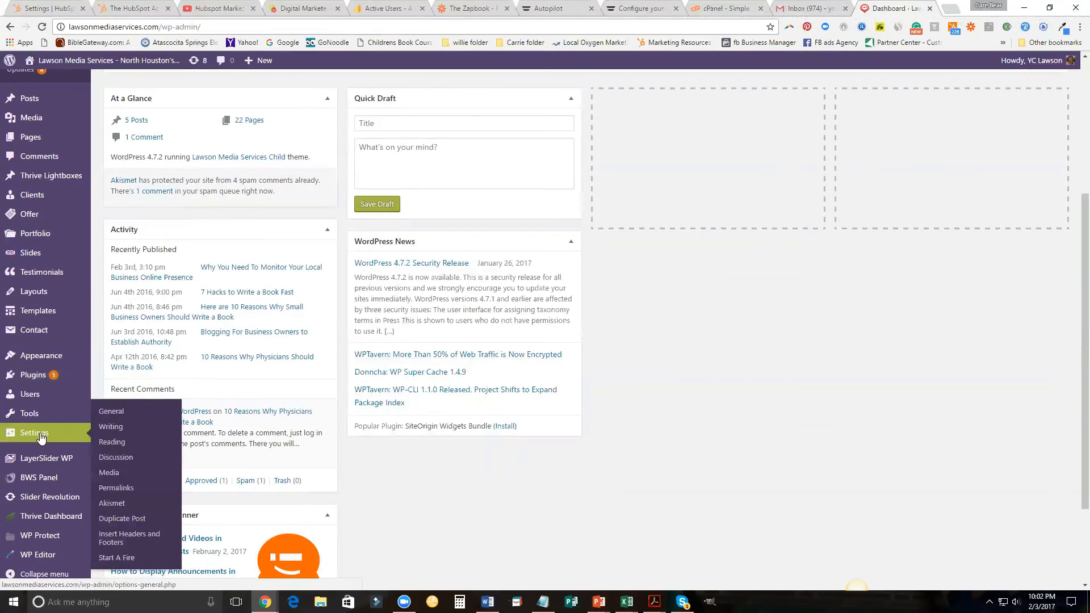
left_click(127, 537)
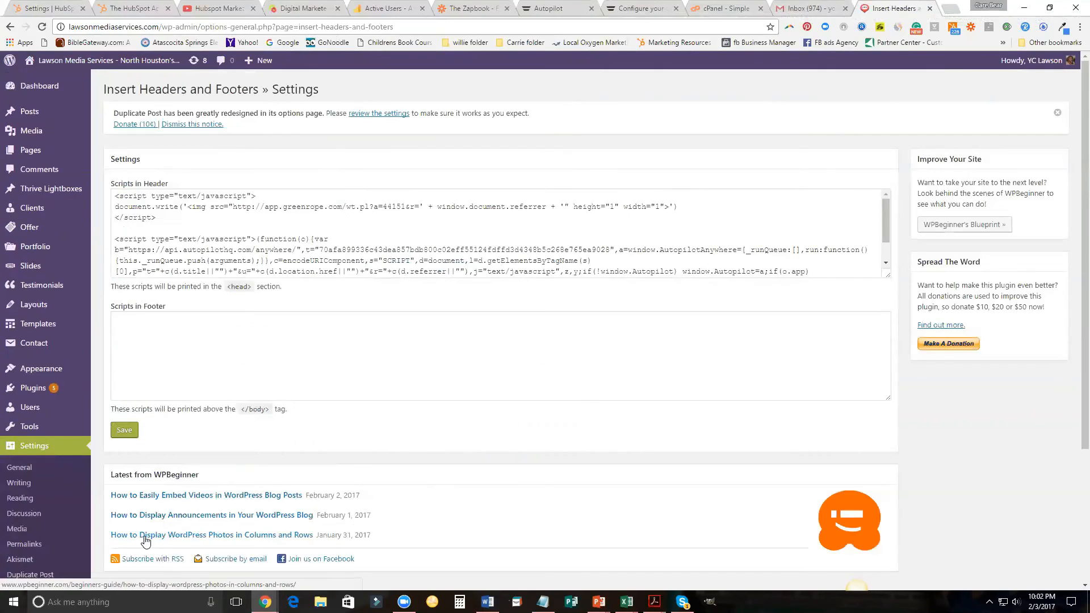
- Paste the copied HubSpot embed code into the footer scripts and save the settings
left_click(433, 401)
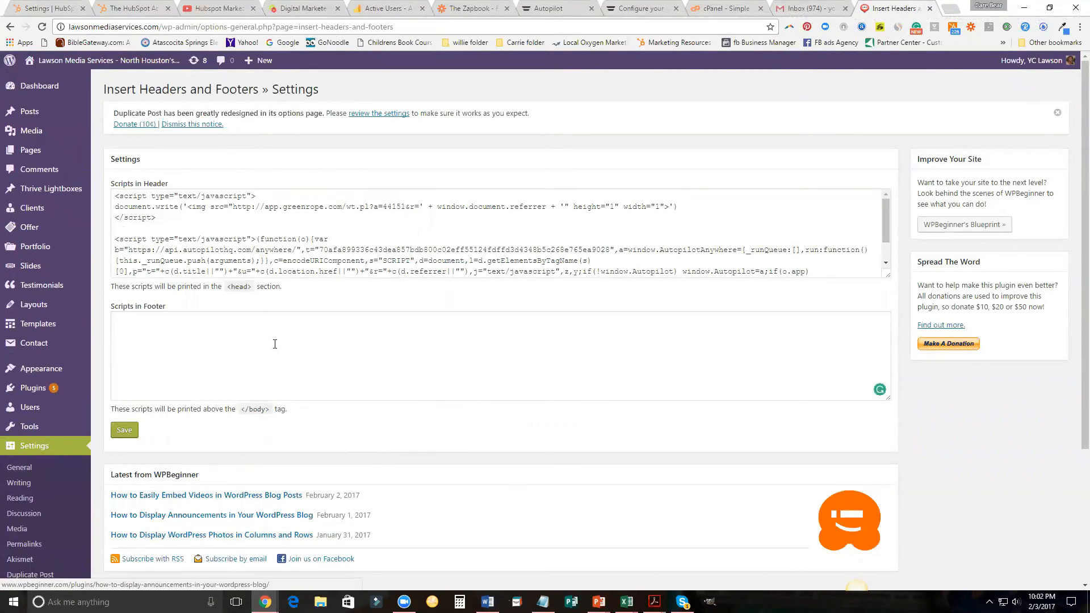
right_click(131, 323)
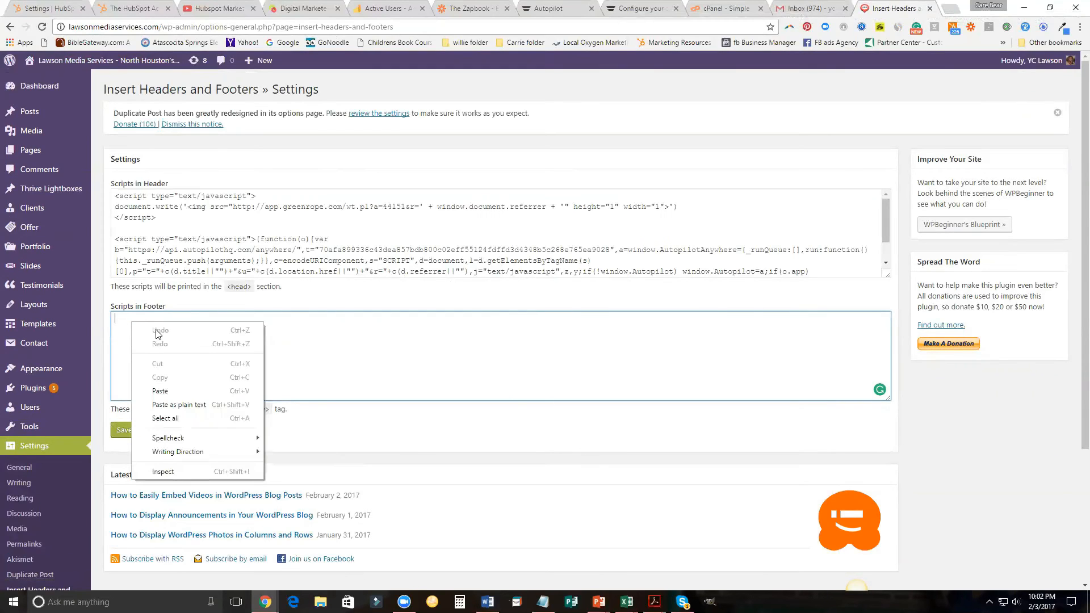
left_click(160, 391)
left_click(124, 431)
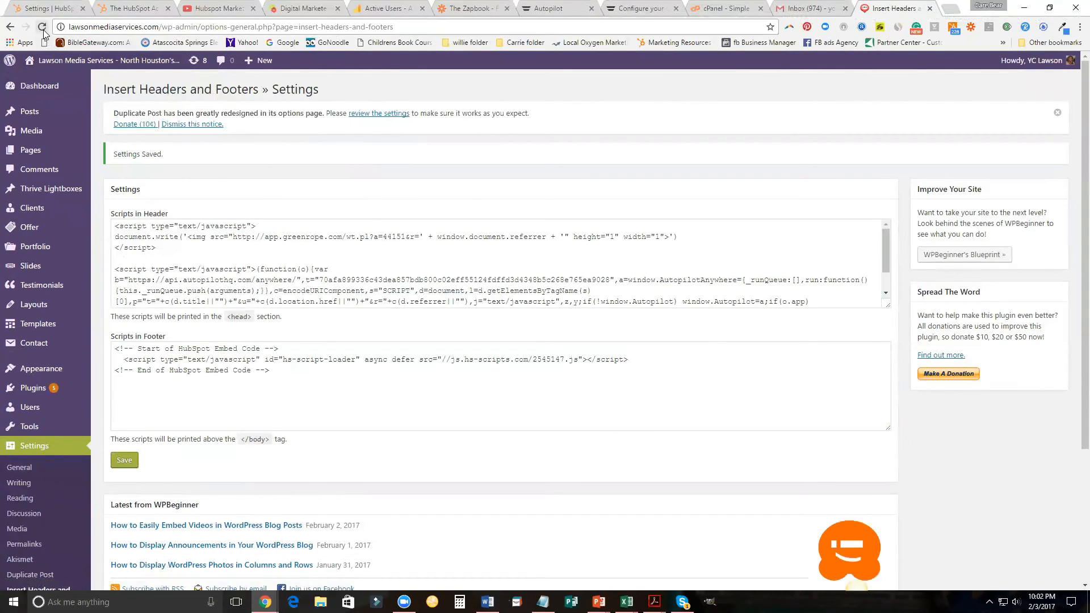
- Visit the site's home page and look through it to check the dropdown newsletter banner
left_click(54, 64)
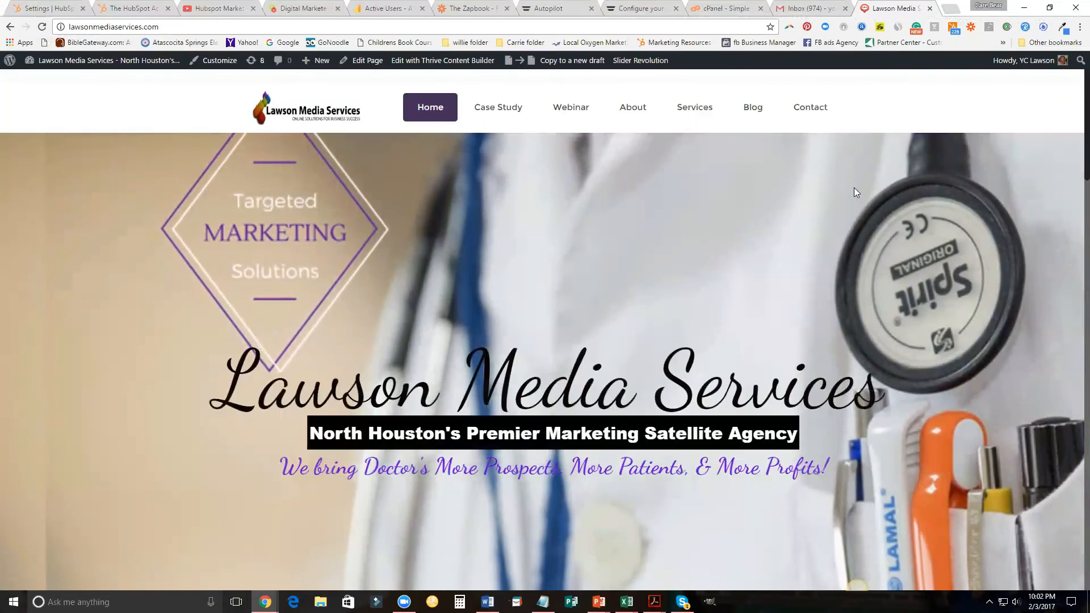
scroll(871, 191, "down", 5)
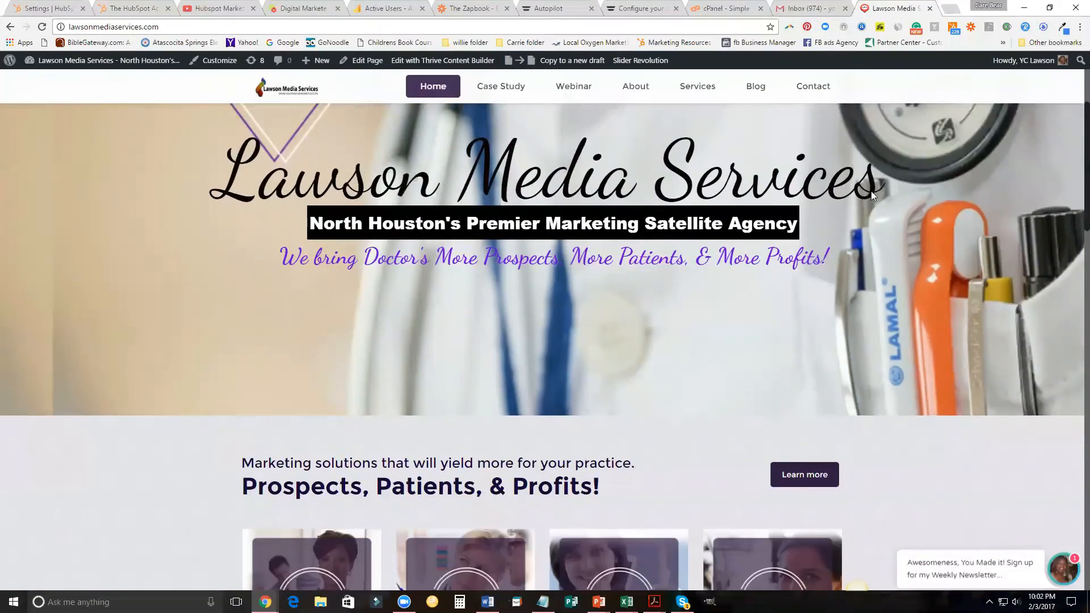
scroll(871, 191, "down", 5)
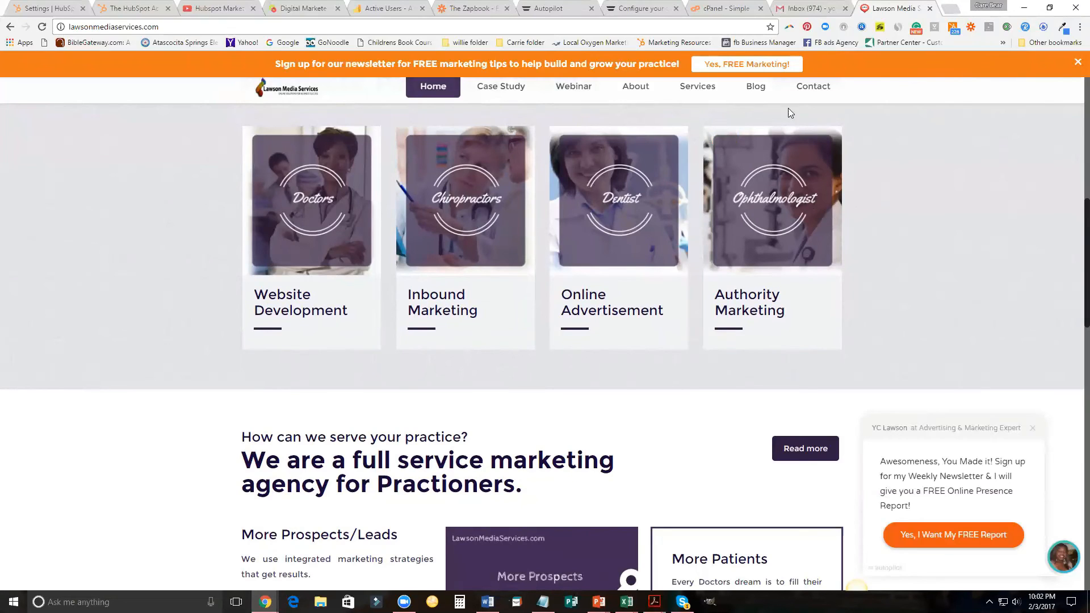
- Open the site's Contact page and look through its contact form down to the footer to test the banner there
left_click(813, 89)
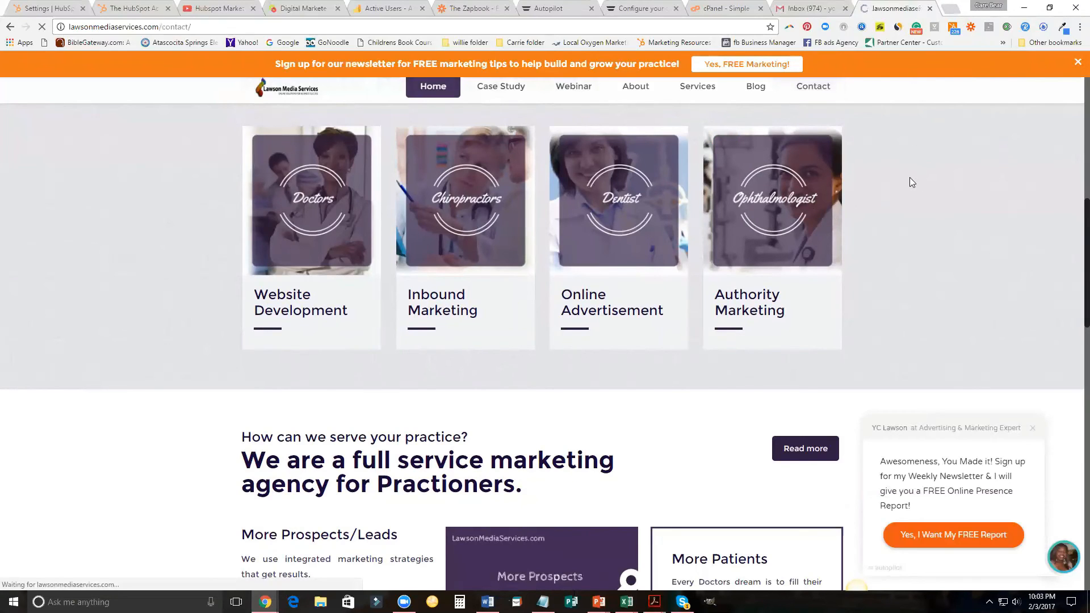
scroll(865, 189, "down", 3)
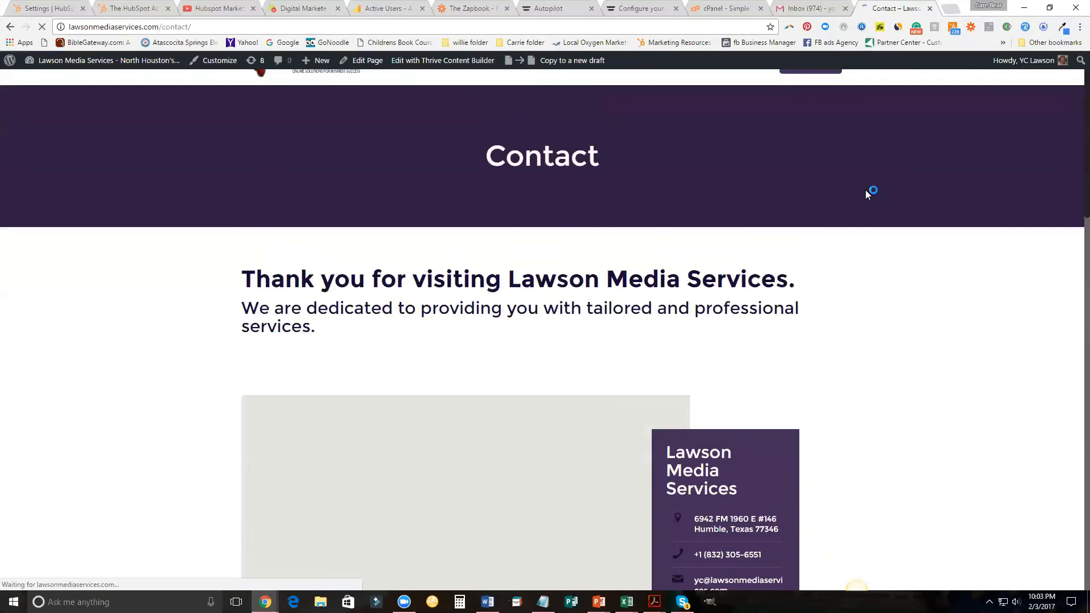
scroll(868, 193, "down", 7)
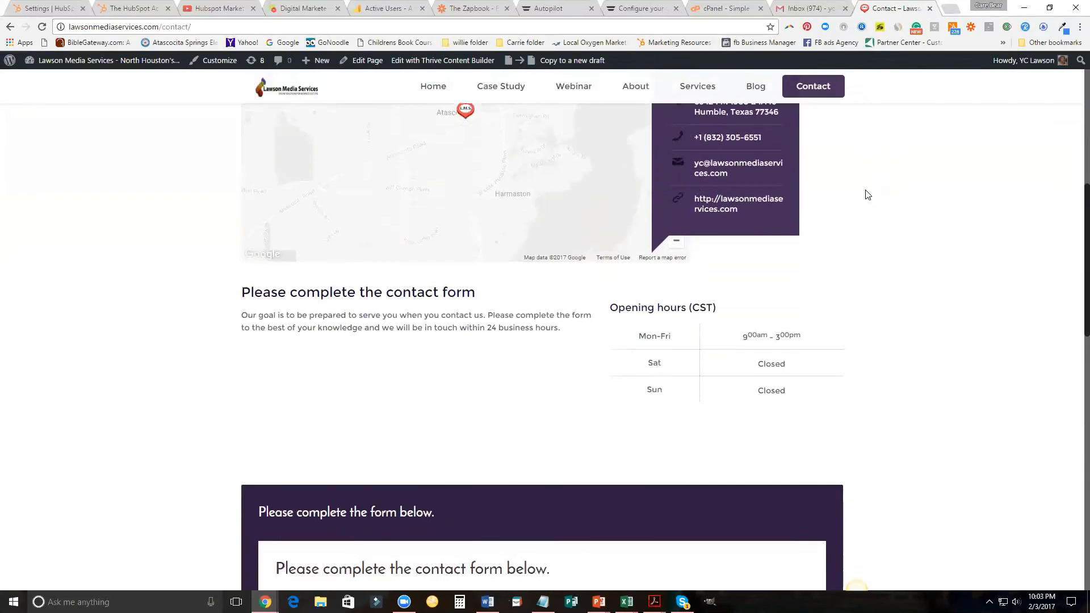
scroll(868, 195, "down", 3)
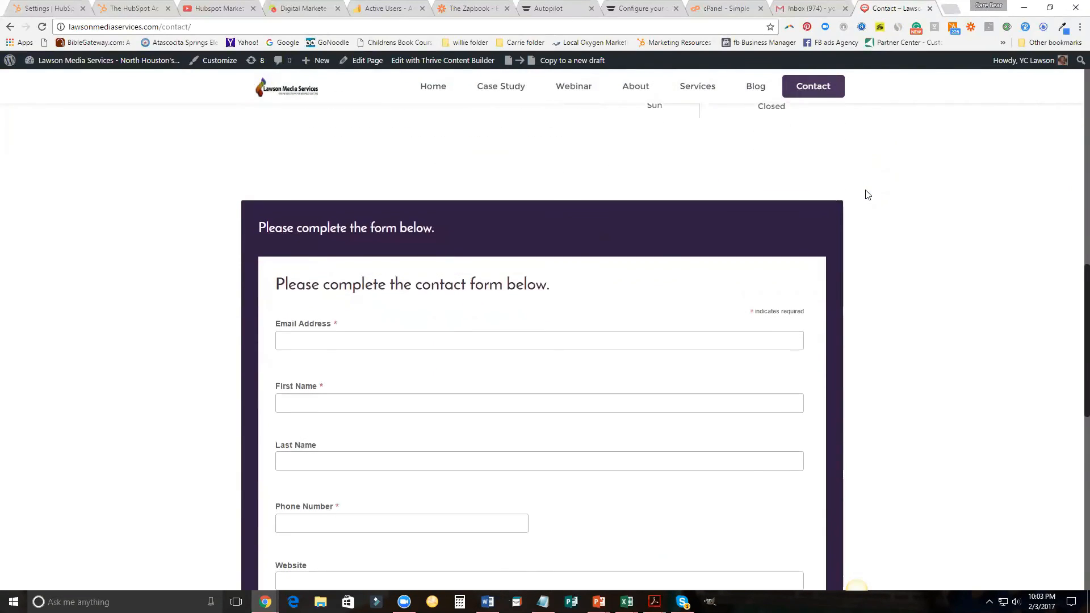
scroll(867, 194, "down", 6)
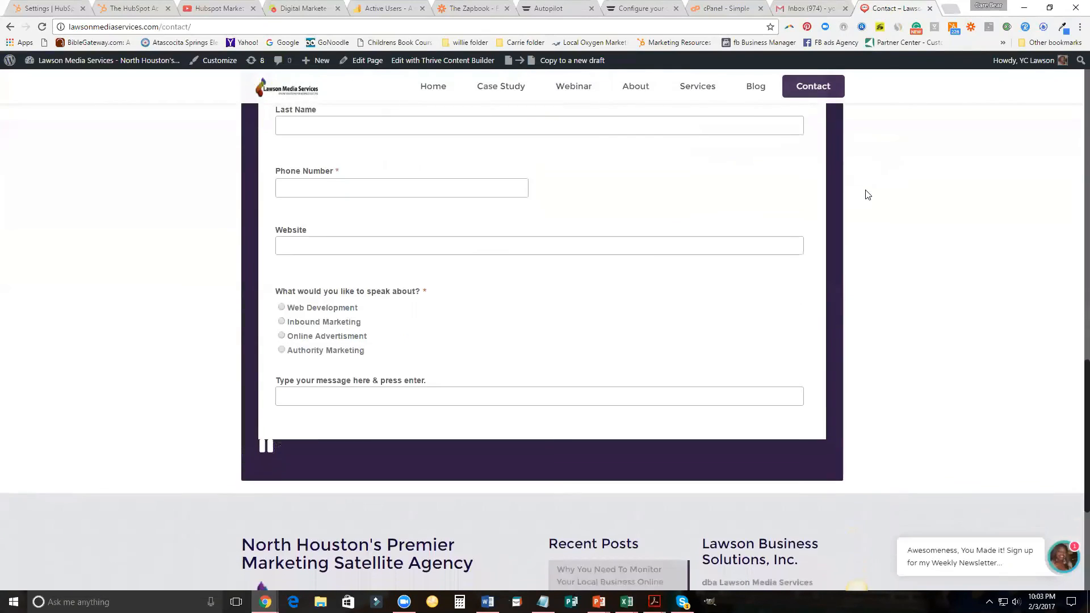
scroll(868, 194, "down", 3)
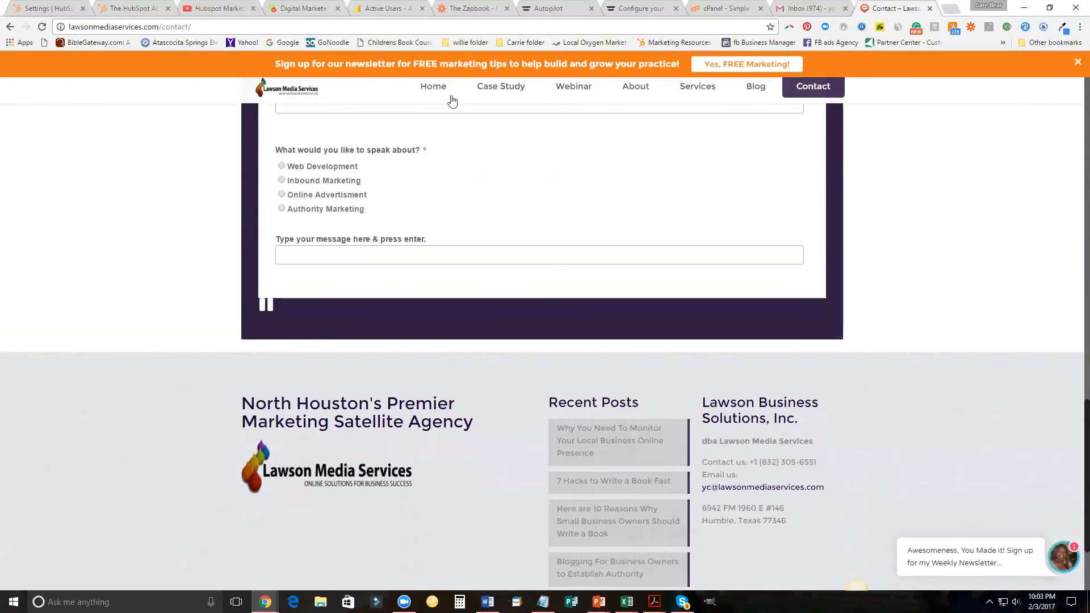
mouse_move(503, 90)
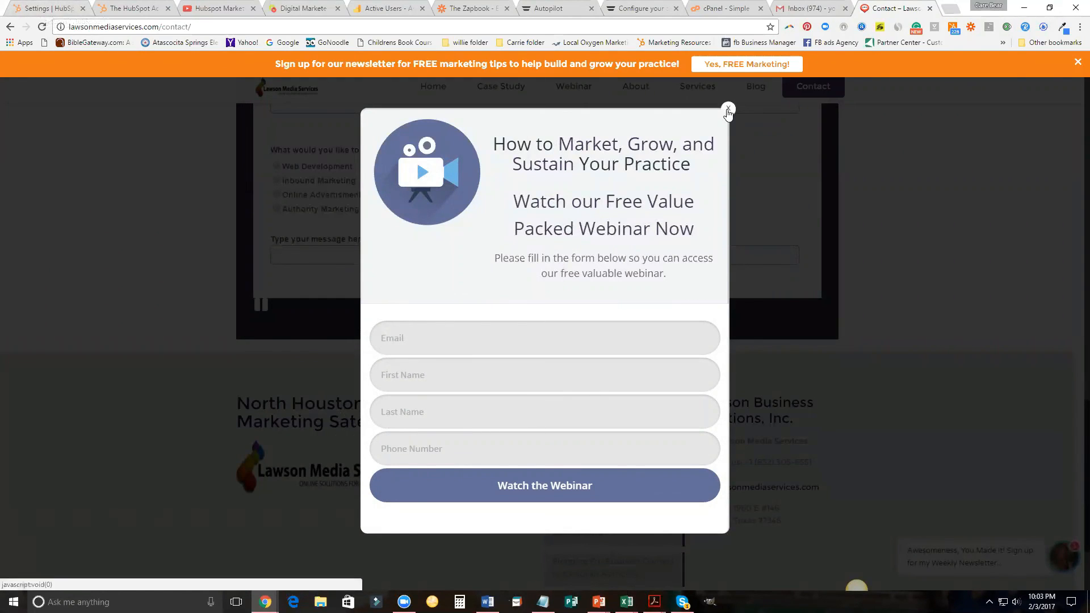
- Return to HubSpot and review the marketing dashboard's getting-started steps and new contacts chart
left_click(44, 9)
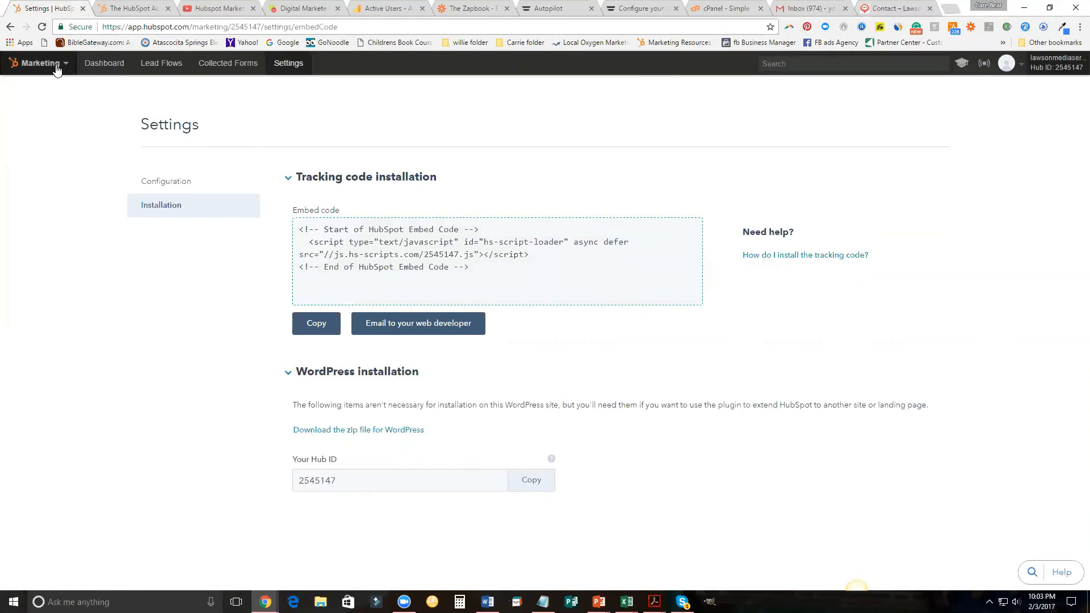
left_click(114, 69)
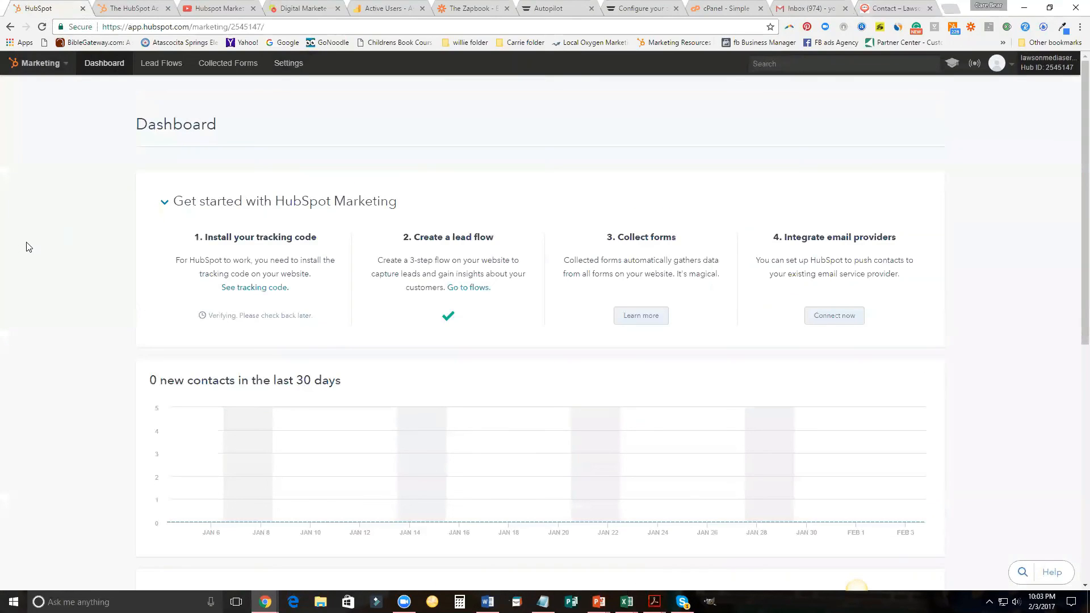
scroll(27, 246, "down", 1)
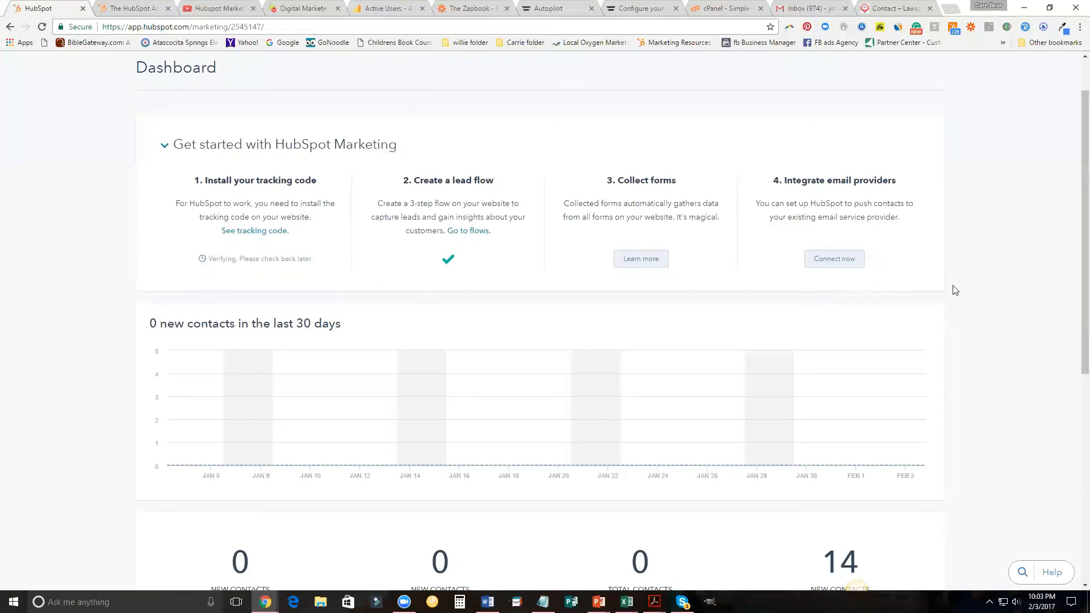
scroll(1025, 316, "down", 1)
scroll(1025, 317, "up", 2)
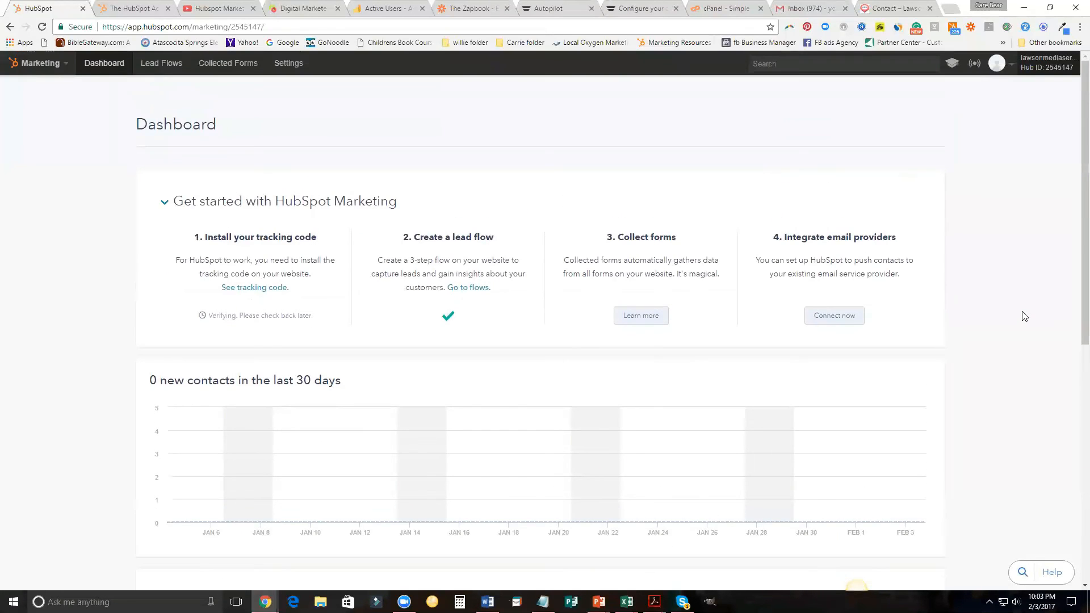